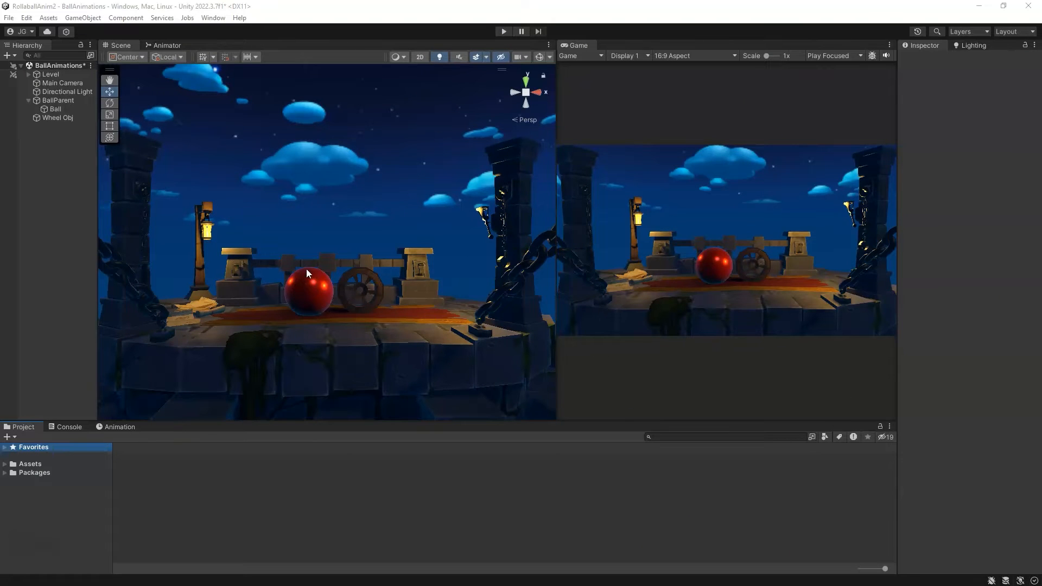
Select Wheel Obj and bring up the Animation window for it
left_click(76, 117)
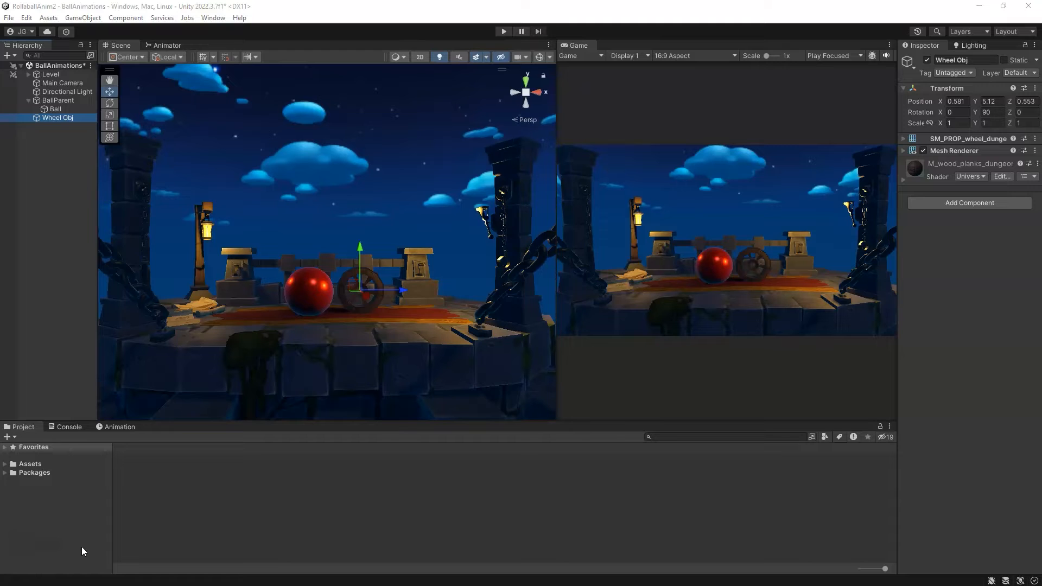
left_click(213, 17)
mouse_move(253, 201)
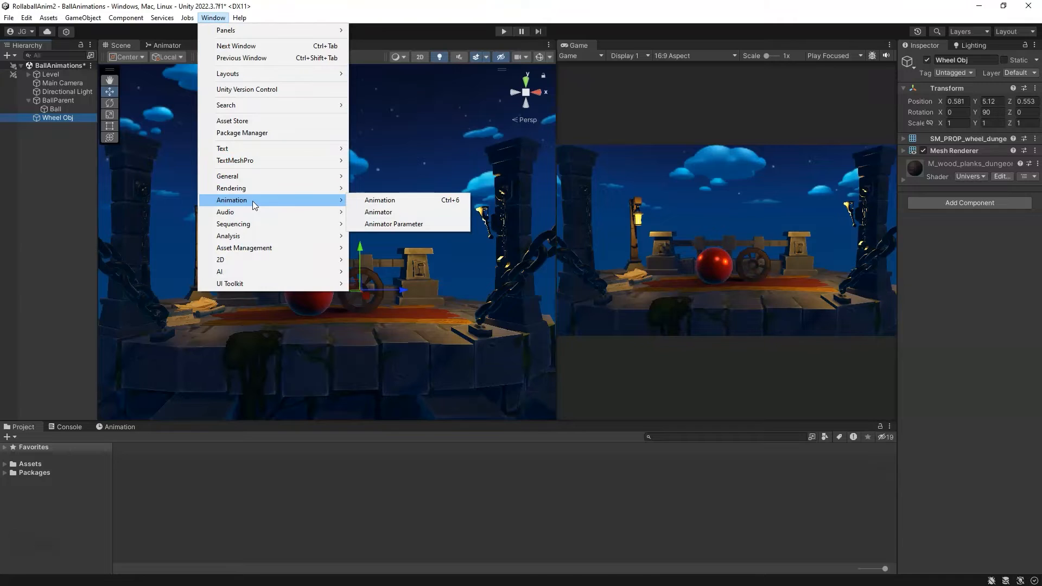
left_click(389, 205)
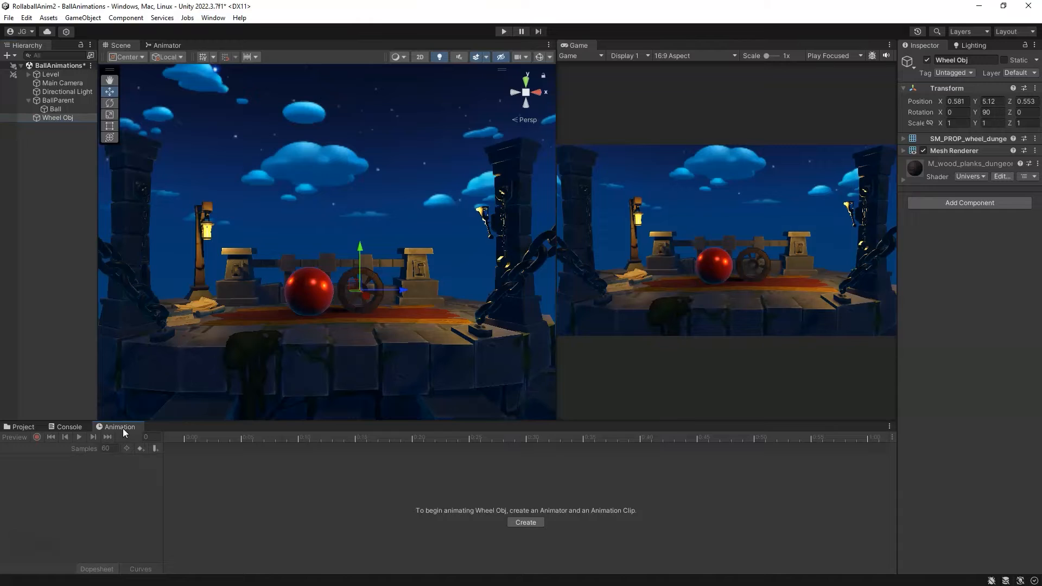
Examine the Ball_Idle and Ball_Pulse states in the Animator and the transition from Ball_Idle to Ball_Pulse, and return to the Scene view
left_click(166, 46)
middle_click_drag(319, 127, 357, 161)
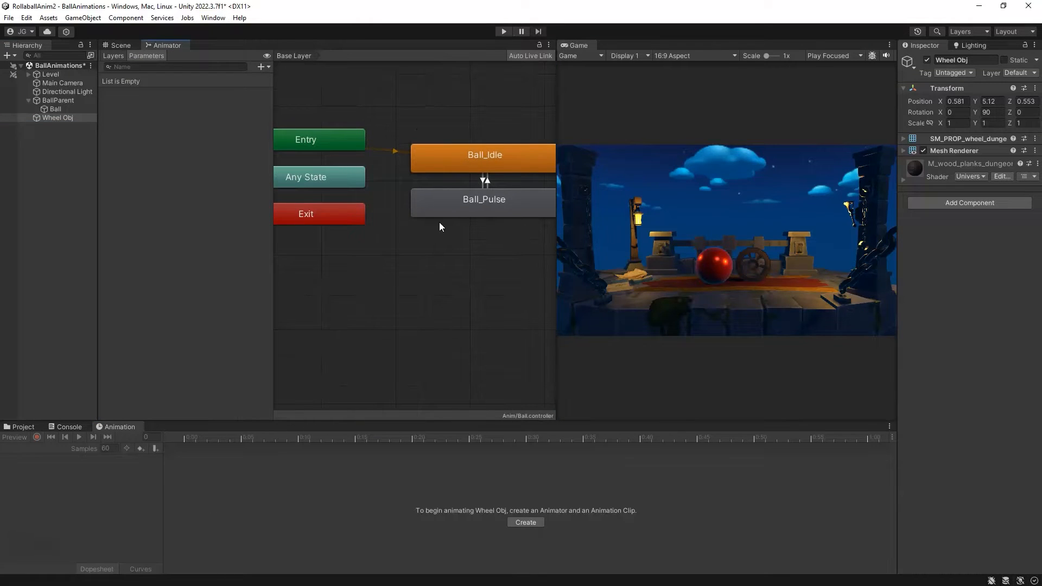
middle_click_drag(440, 223, 377, 204)
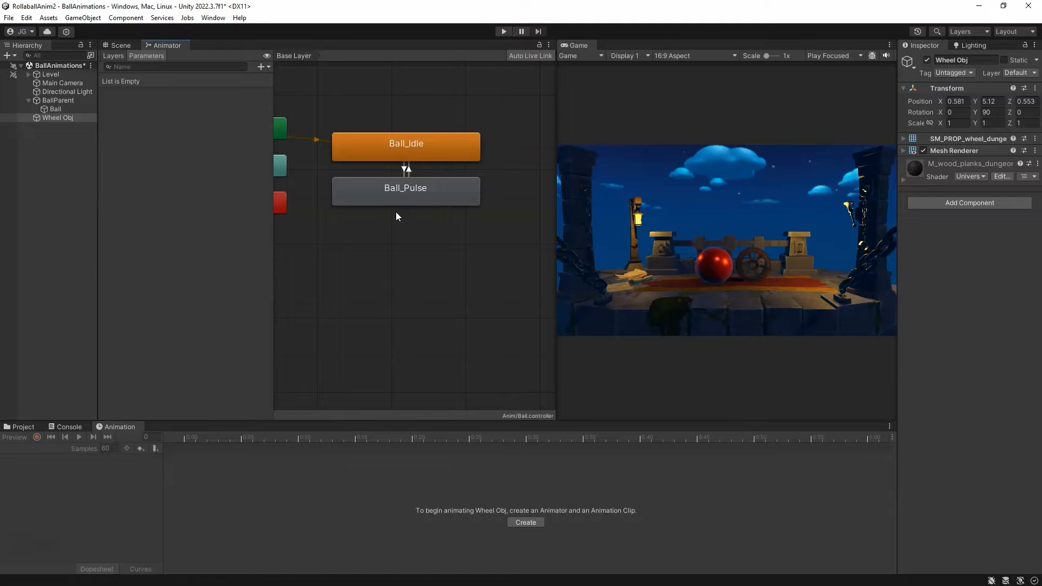
left_click(428, 191)
left_click(422, 257)
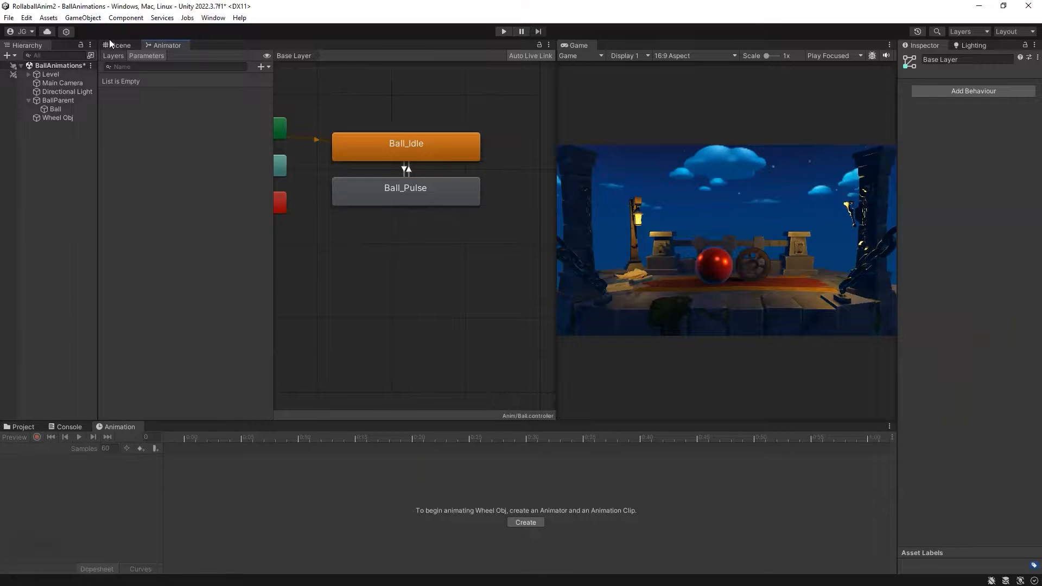
left_click(110, 44)
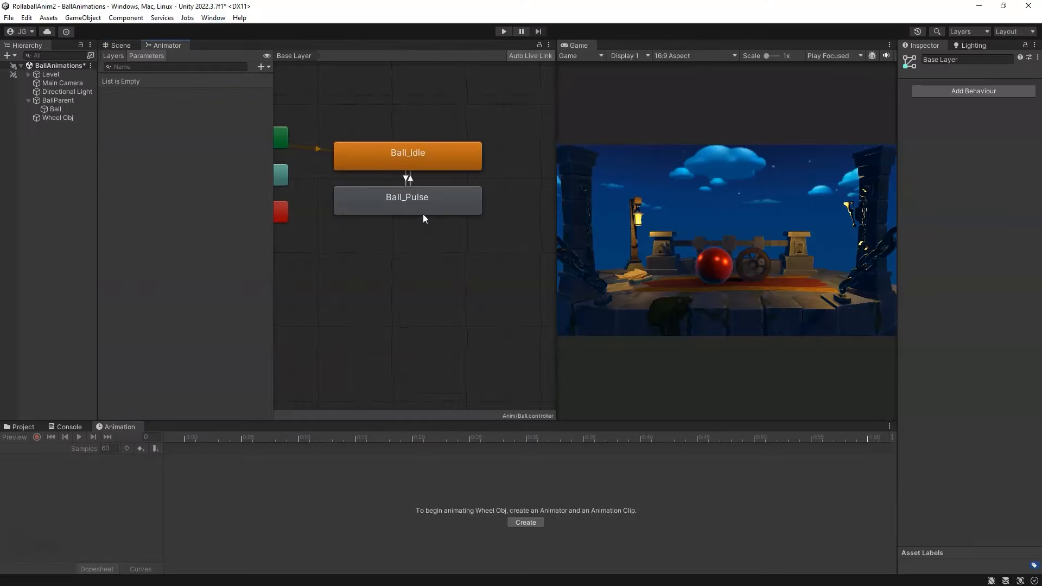
middle_click_drag(392, 208, 402, 209)
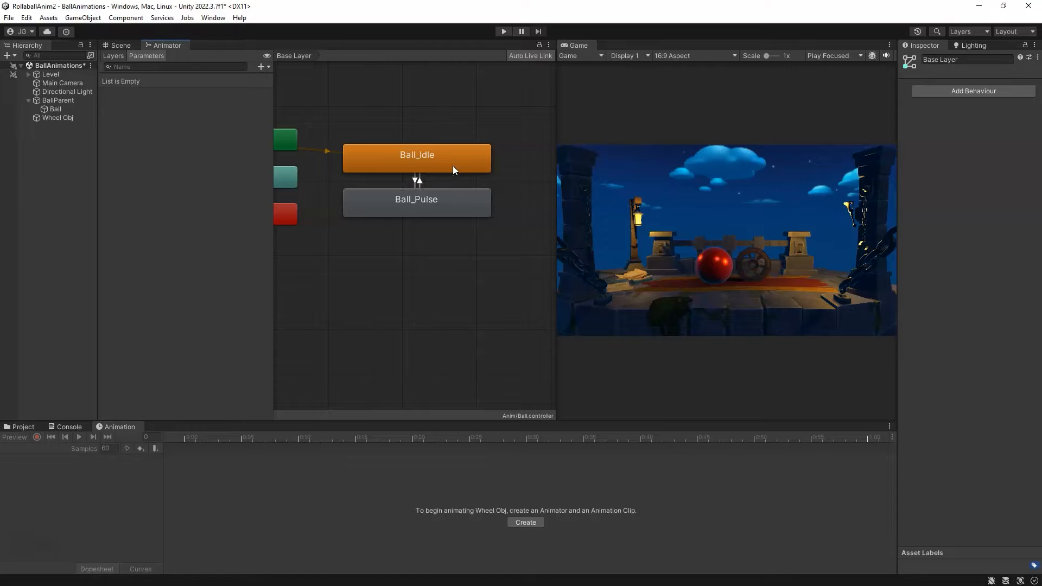
left_click(415, 180)
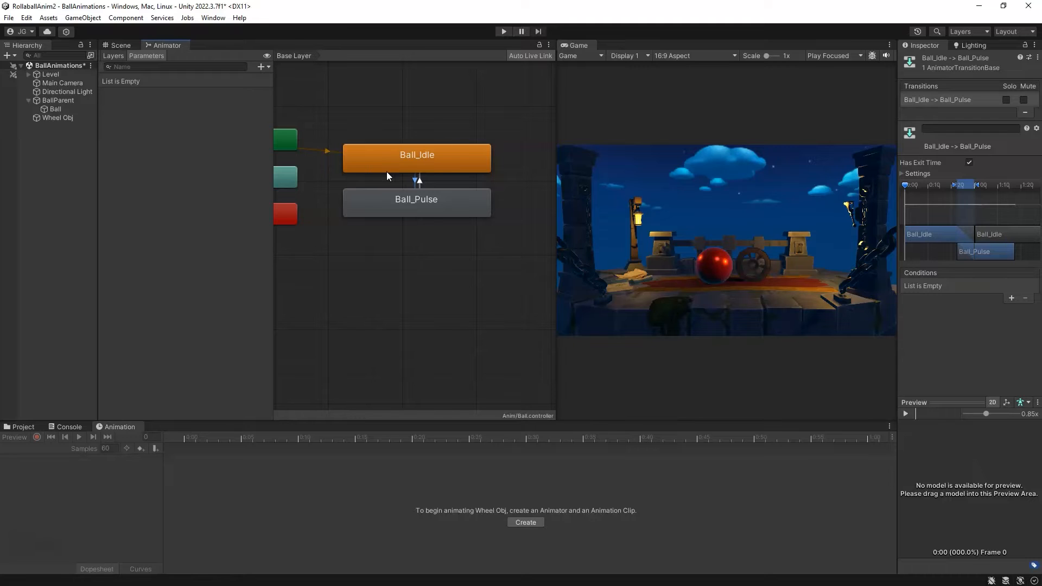
left_click(121, 45)
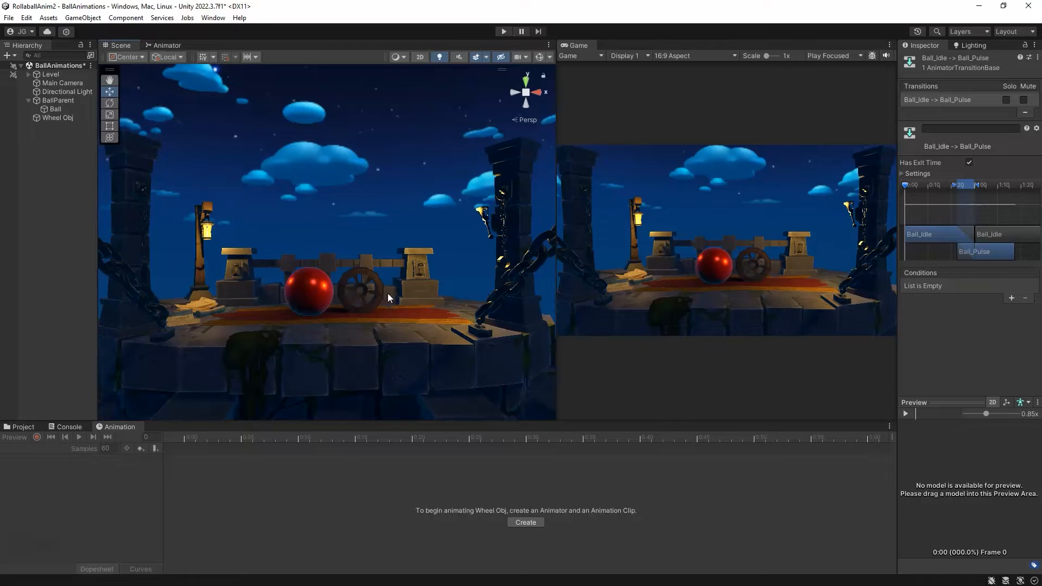
Create an animation clip named Wheel_Bounce for Wheel Obj, saved in the Anim folder
left_click(70, 119)
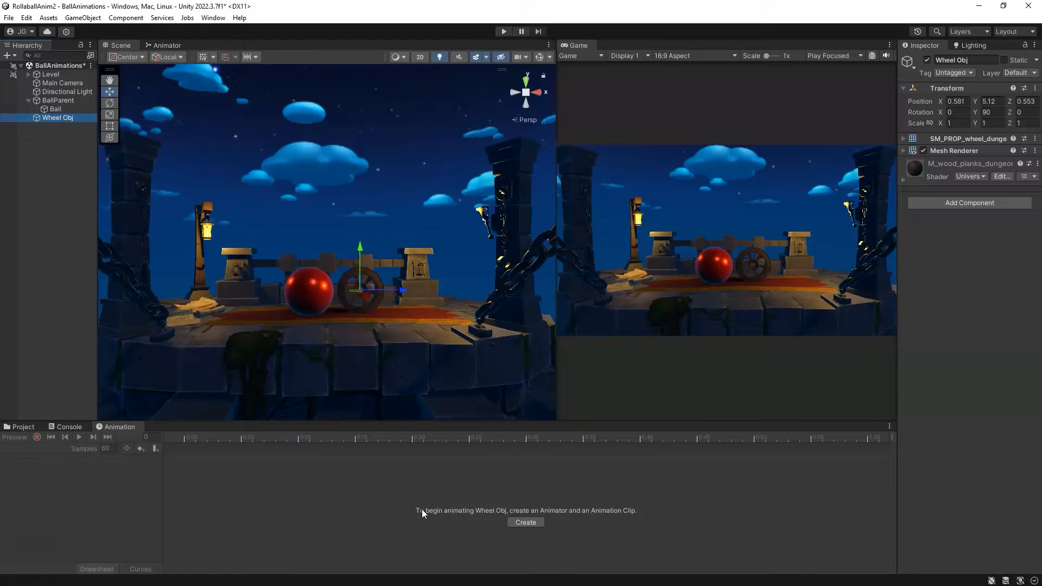
left_click(526, 523)
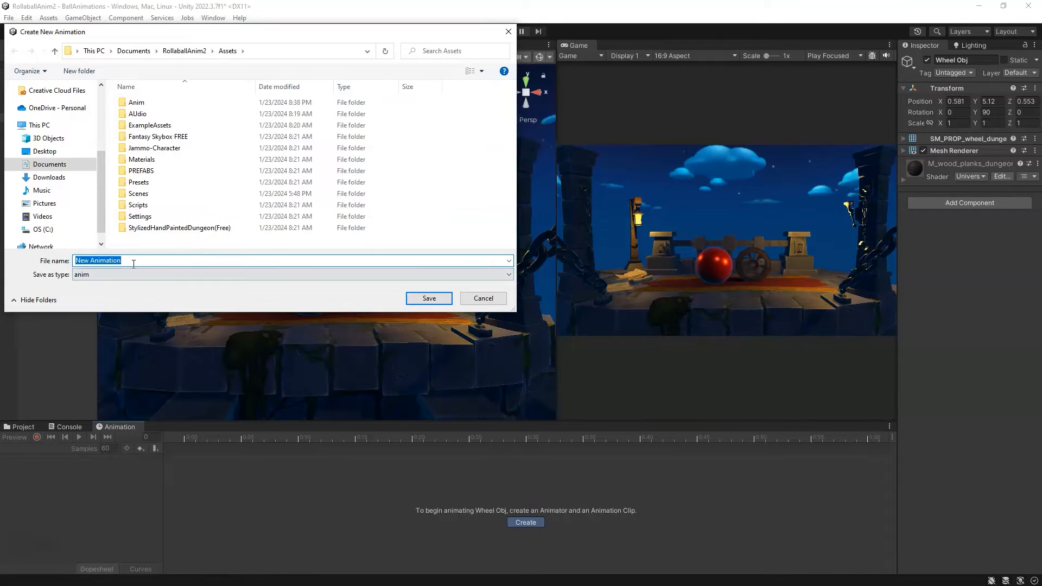
double_click(137, 102)
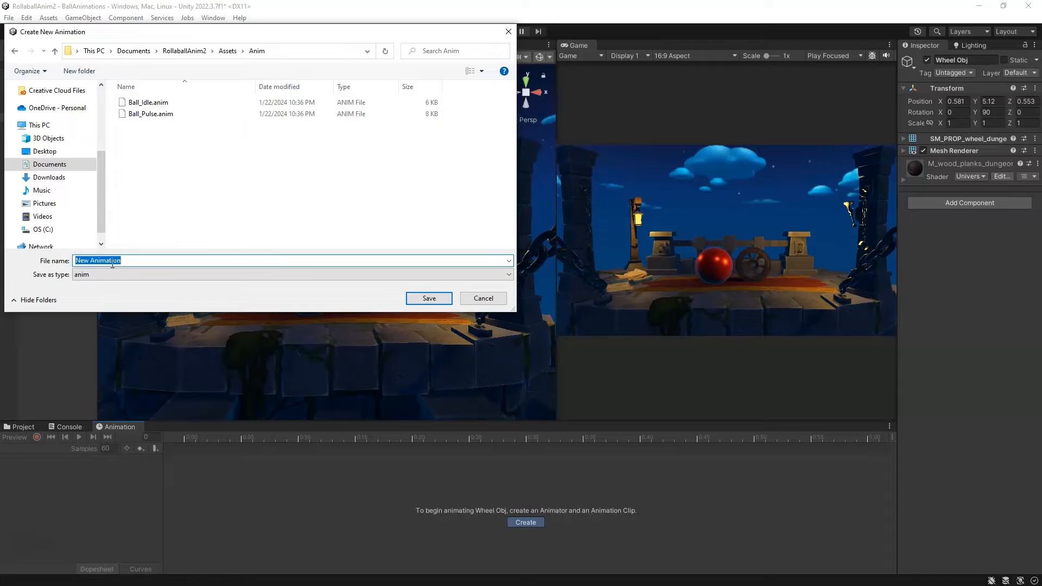
type("B")
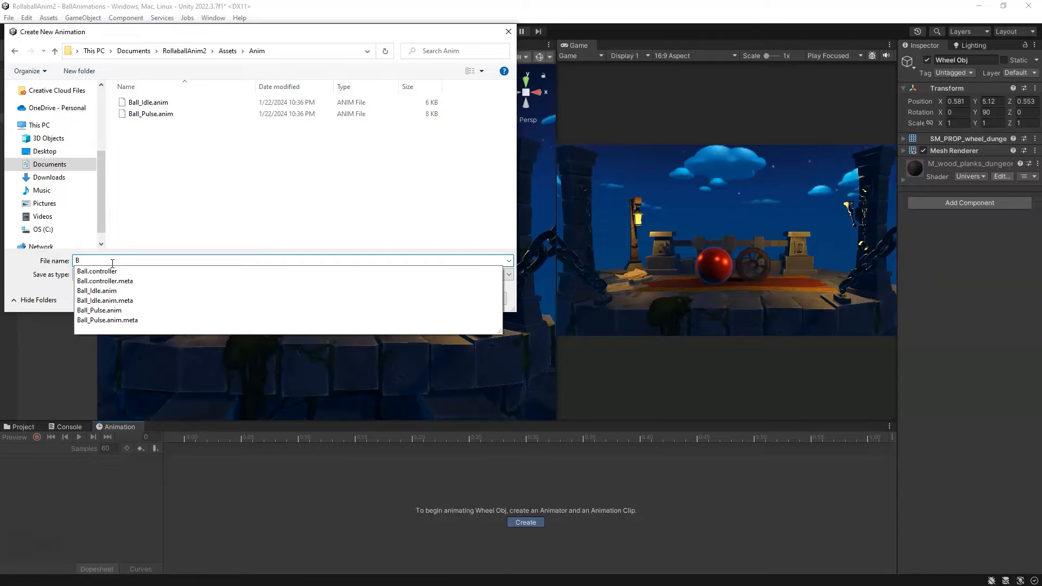
key("BackSpace")
type("Wh")
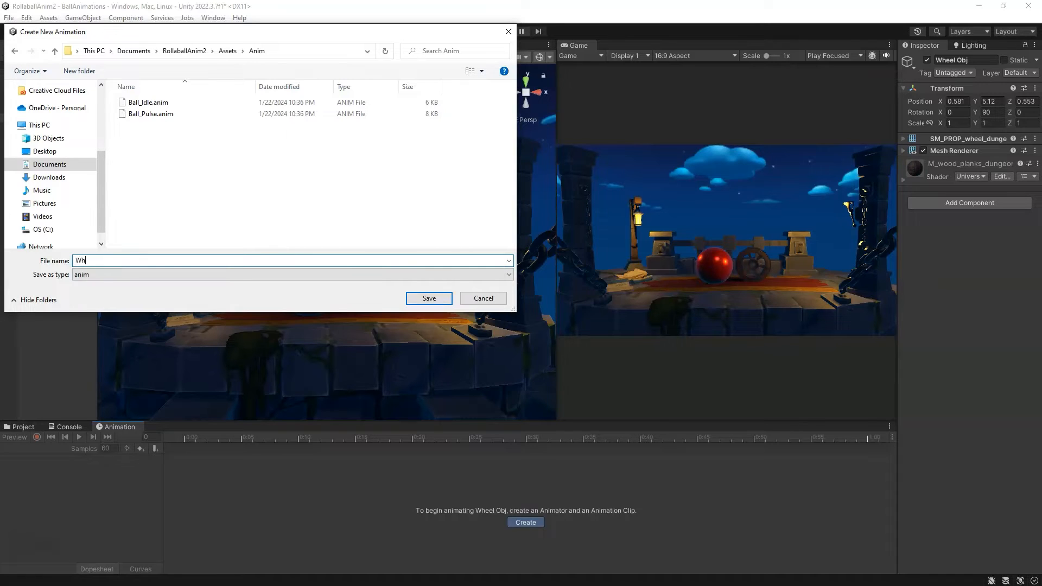
type("eel_Bounce")
left_click(425, 299)
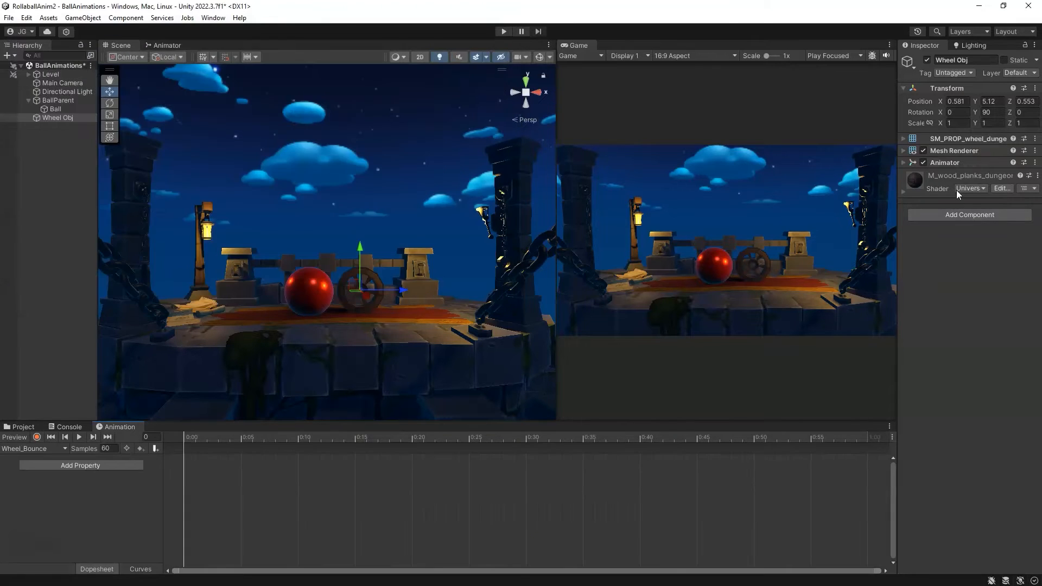
Show Wheel Obj's Animator component settings and open the Wheel Obj controller from the Assets/Anim folder
left_click(904, 162)
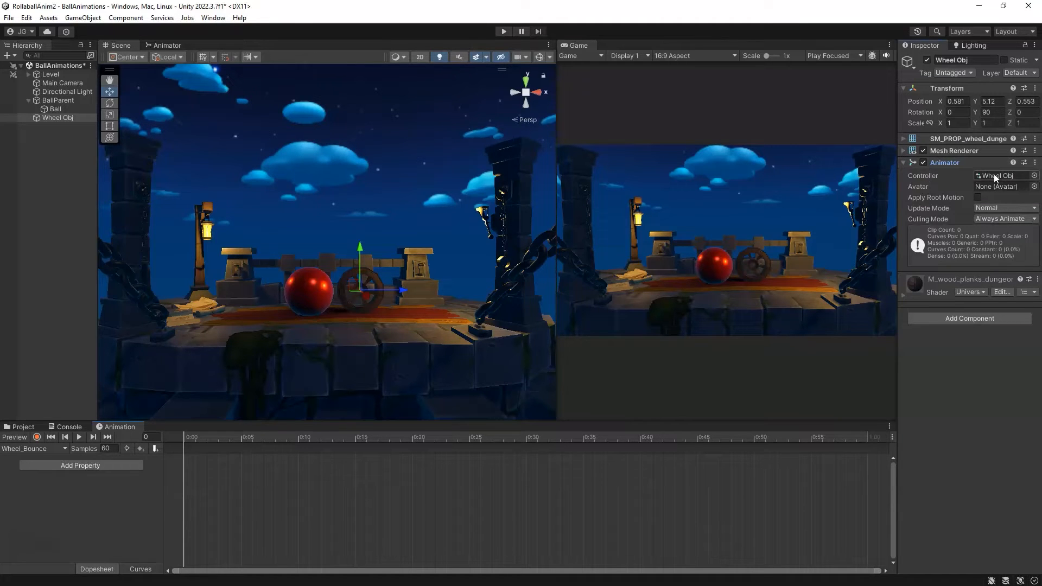
left_click(23, 427)
left_click(30, 466)
double_click(145, 490)
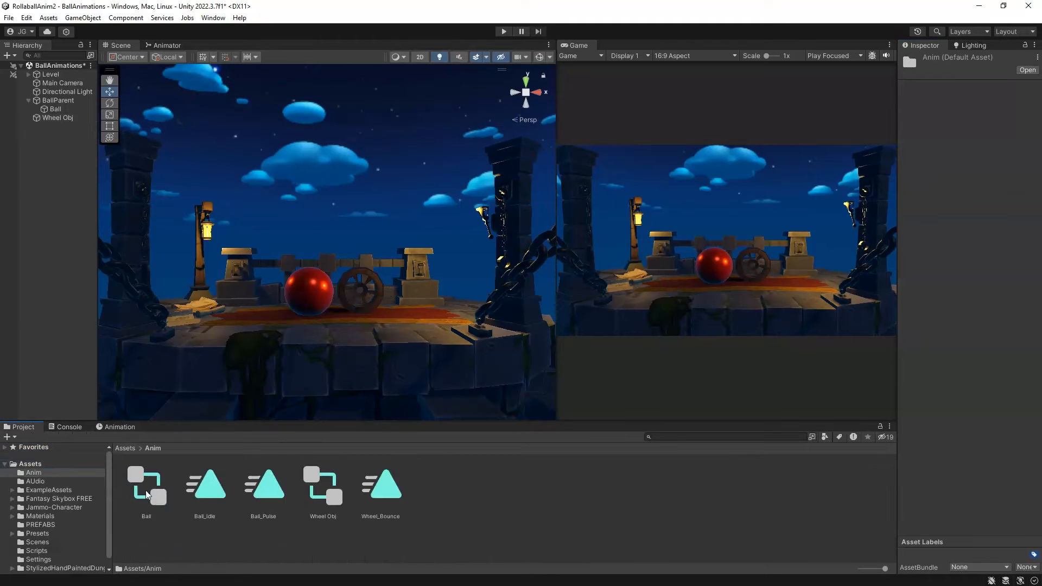
left_click(334, 493)
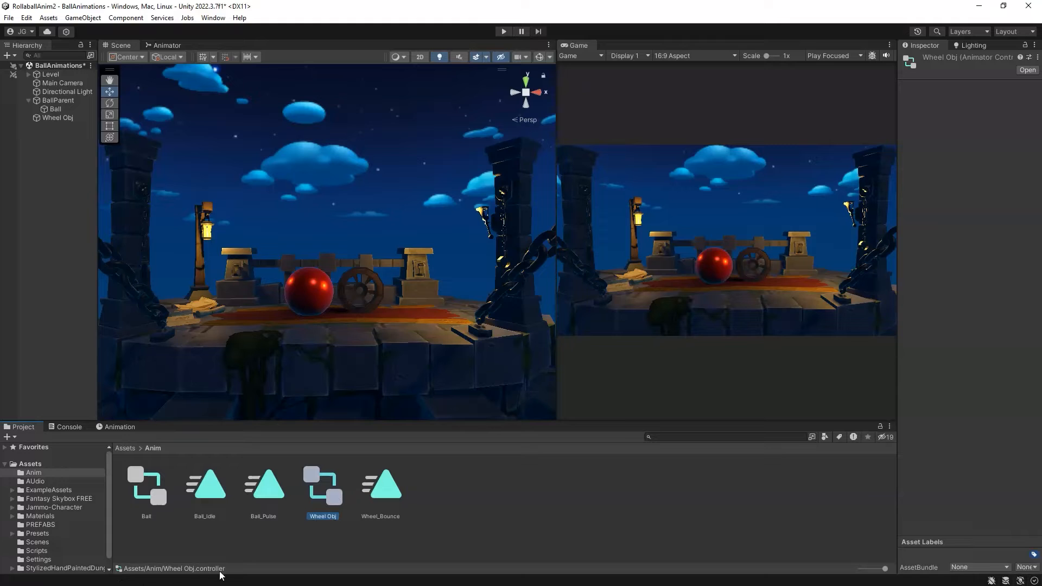
double_click(329, 497)
Arrange the Wheel Obj controller graph with Any State, Entry and Exit stacked together and Wheel_Bounce beside Entry
scroll(376, 247, "up", 3)
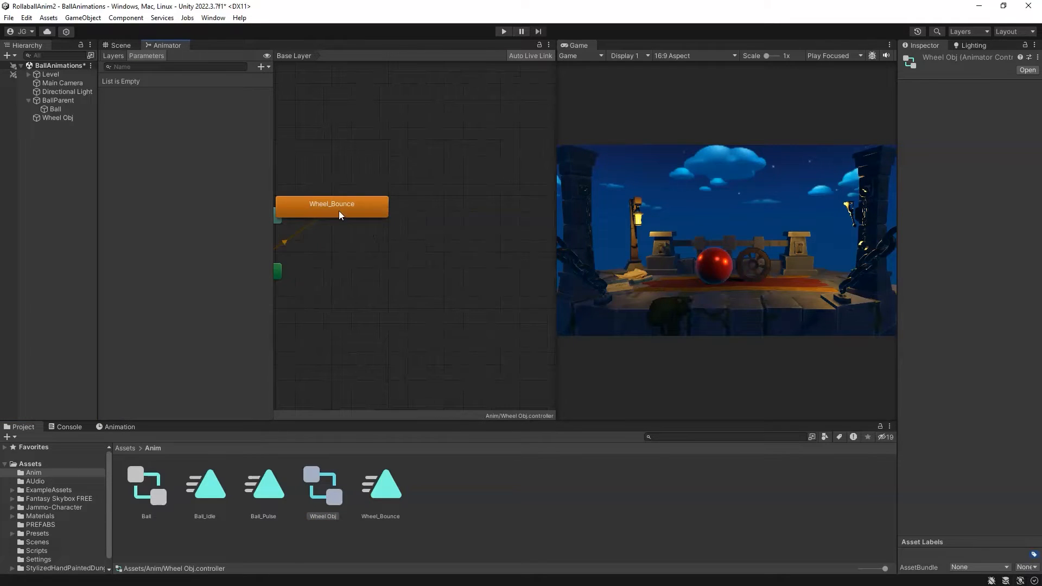
left_click_drag(333, 211, 419, 226)
scroll(419, 226, "down", 5)
left_click(483, 277)
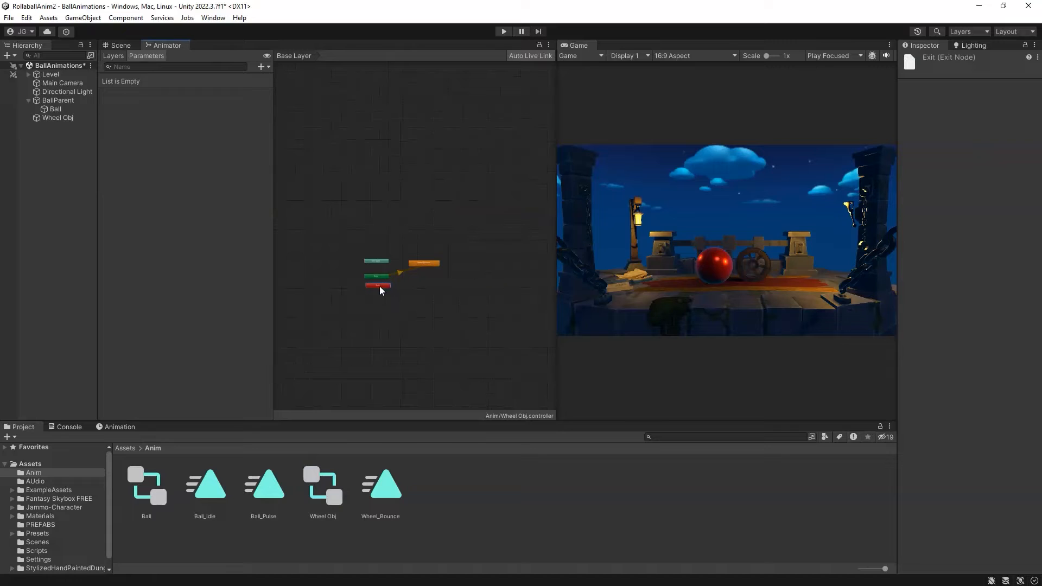
scroll(380, 286, "up", 5)
left_click(343, 248)
left_click_drag(343, 294, 342, 240)
left_click_drag(461, 215, 441, 238)
left_click(301, 243)
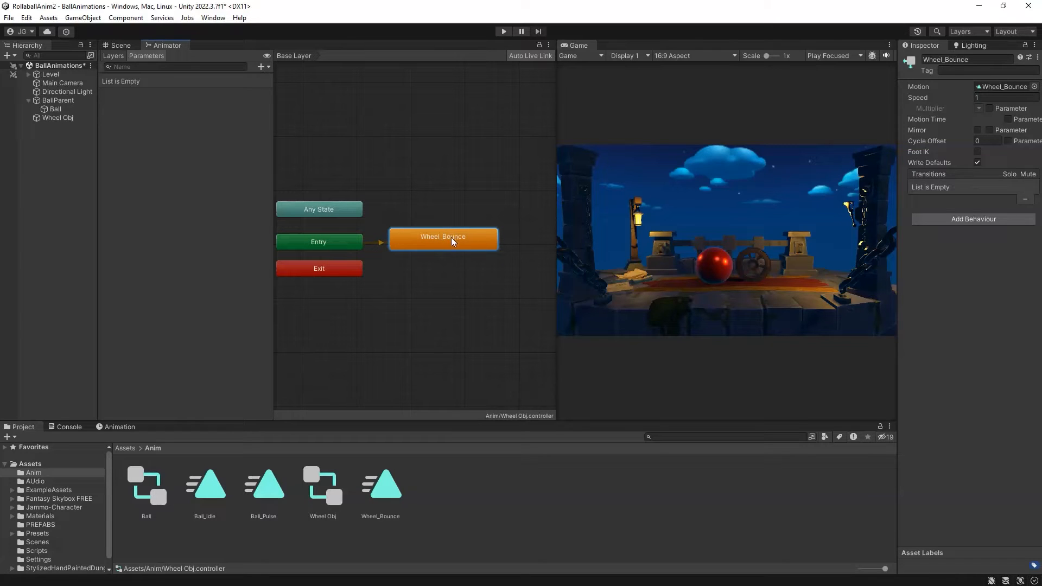
scroll(330, 320, "up", 2)
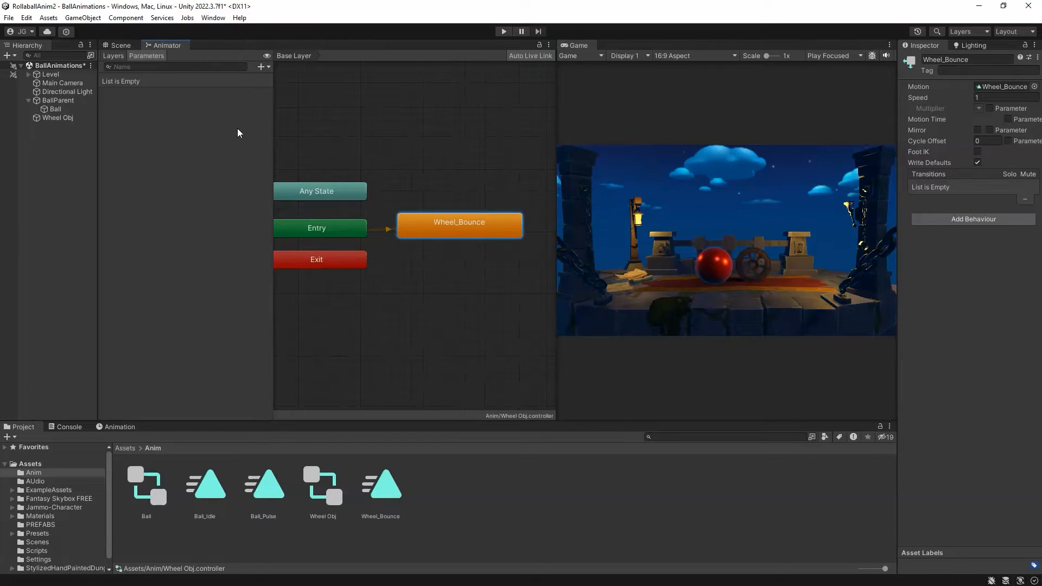
Compare the Animator graphs of the Ball and Wheel Obj objects
left_click(61, 102)
left_click(56, 108)
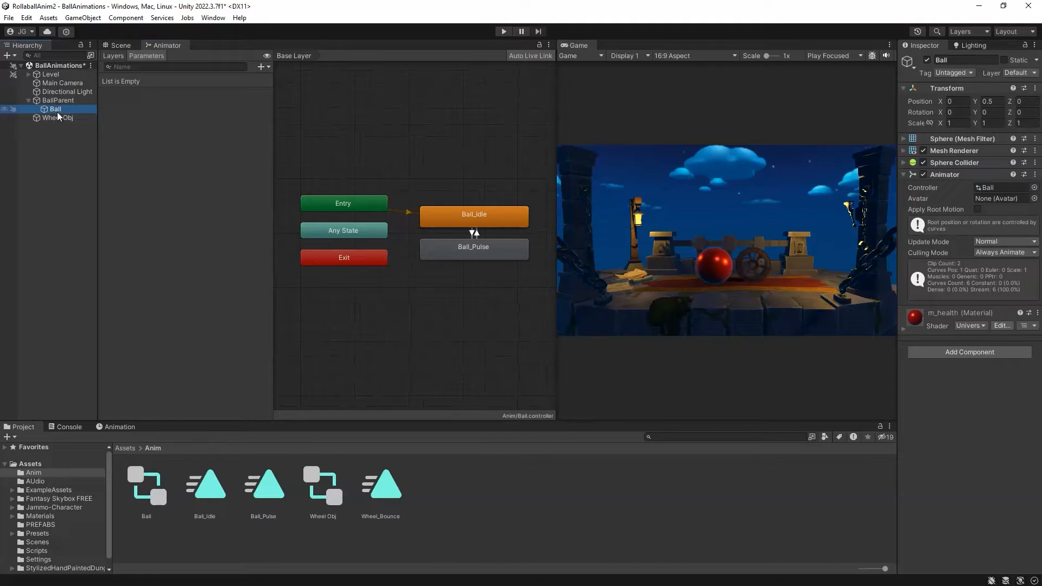
left_click(54, 118)
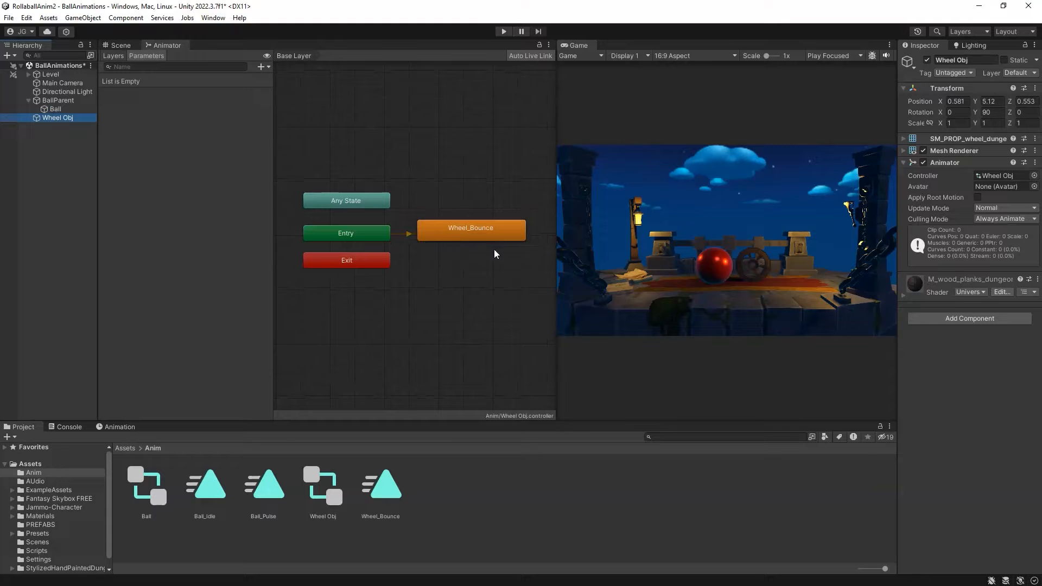
Create a new animation clip named Ball_Bounce for the Ball object in the Anim folder
left_click(57, 109)
left_click(120, 45)
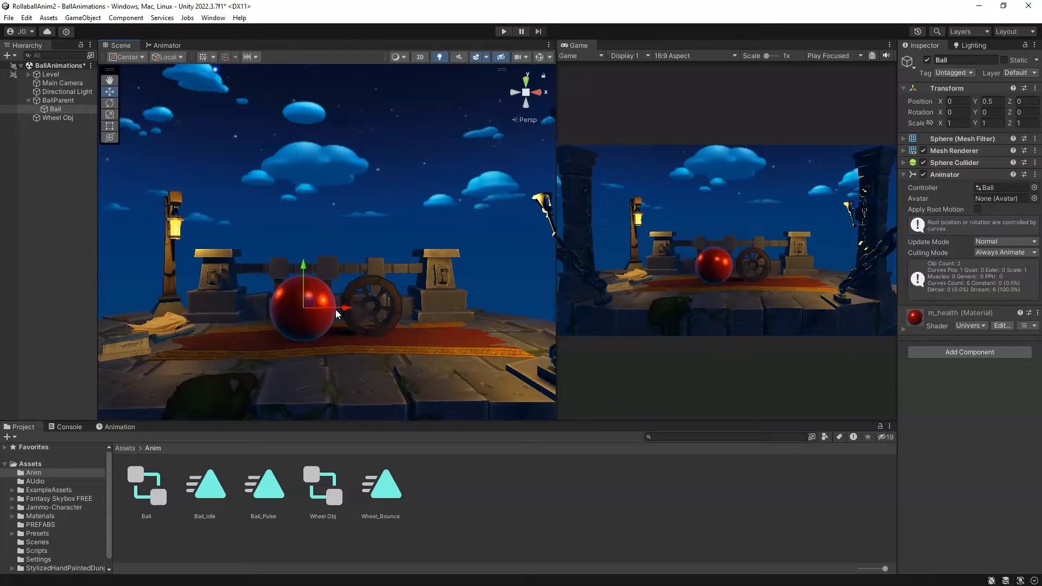
left_click(119, 427)
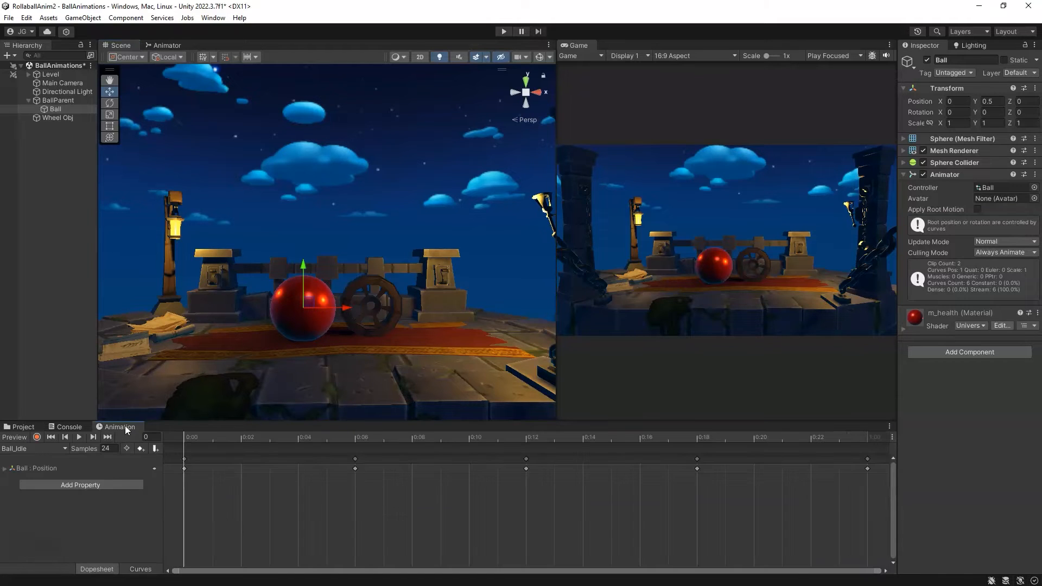
left_click(48, 448)
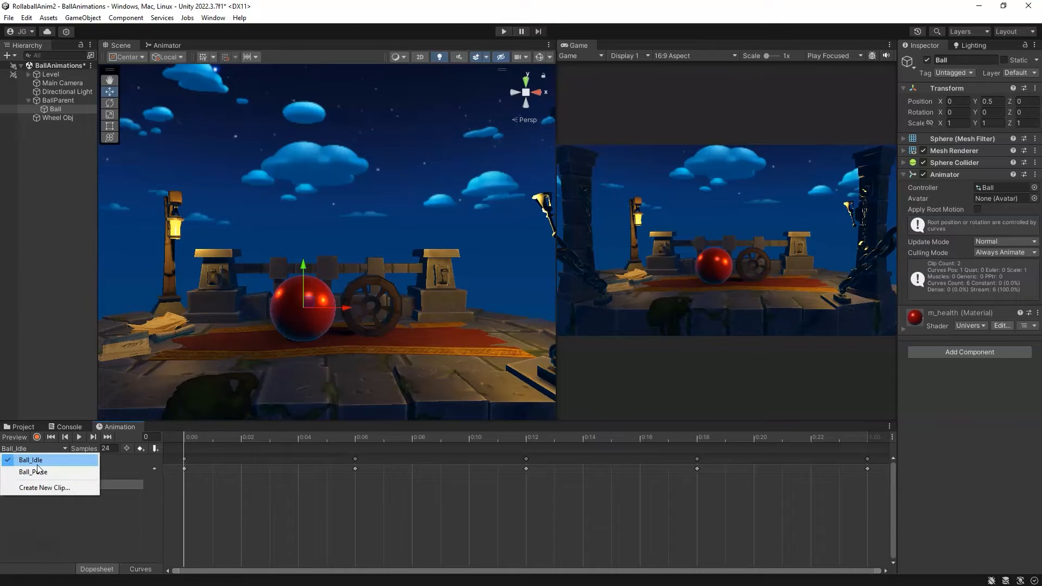
left_click(59, 487)
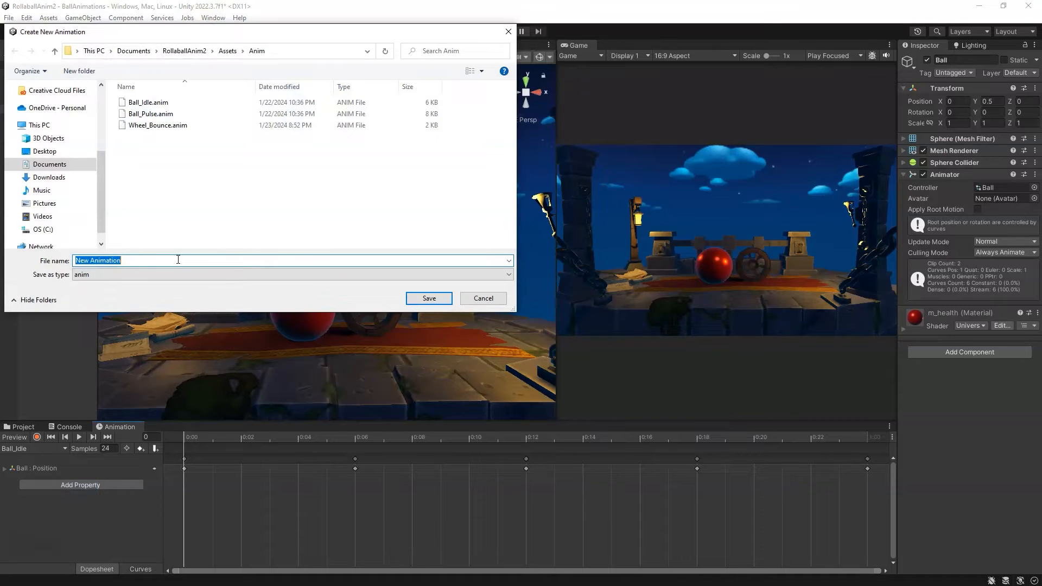
type("Ball_Bounce")
left_click(425, 298)
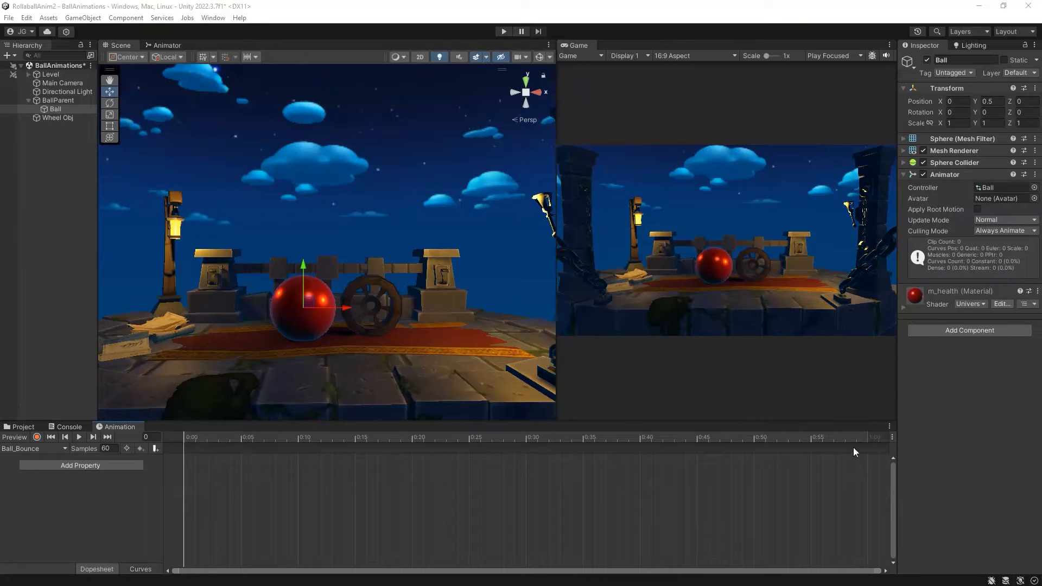
Set the Ball_Bounce clip's sample rate to 24
left_click(893, 437)
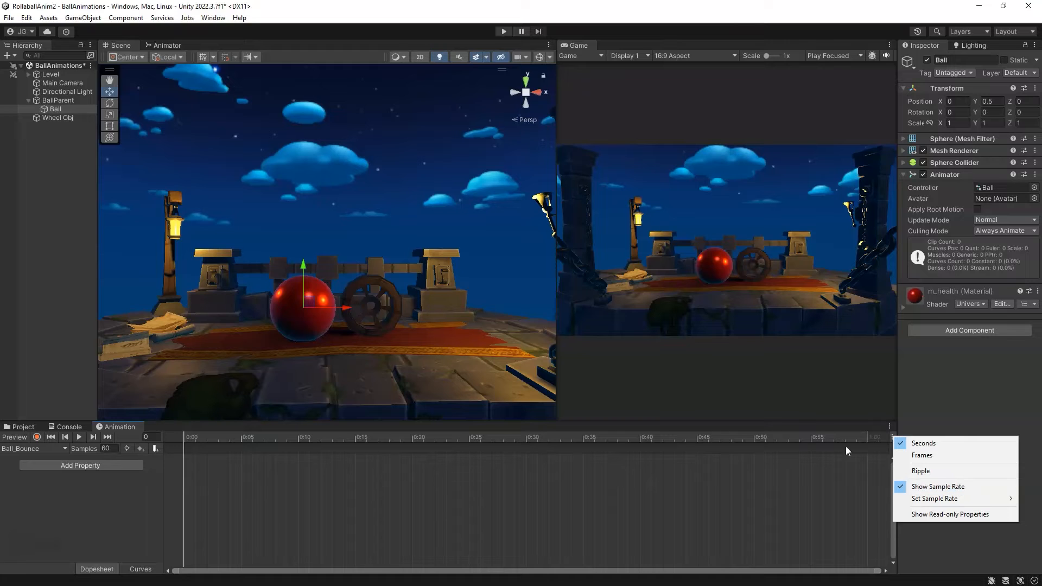
left_click(111, 449)
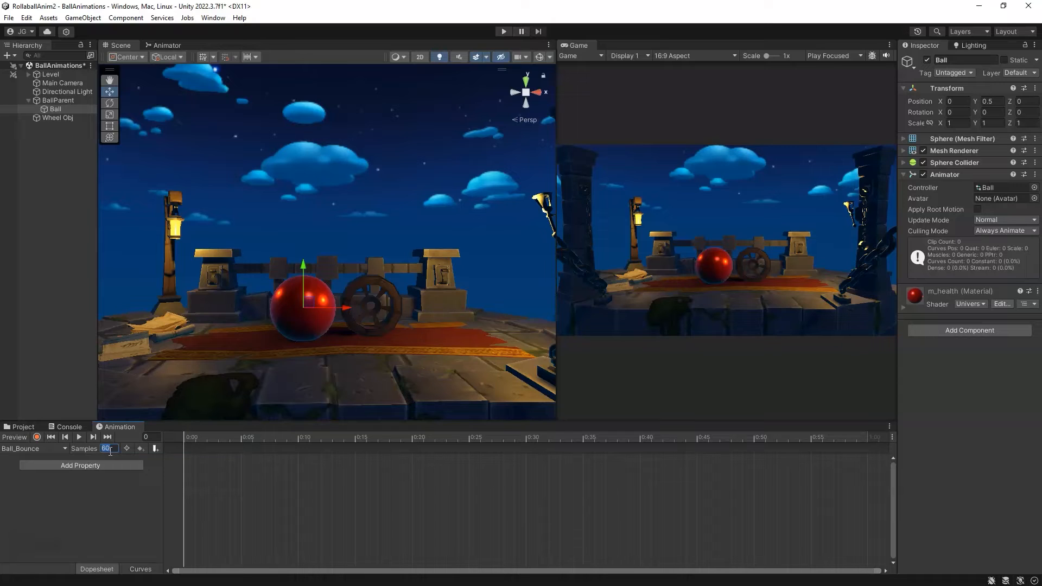
type("24")
key("Return")
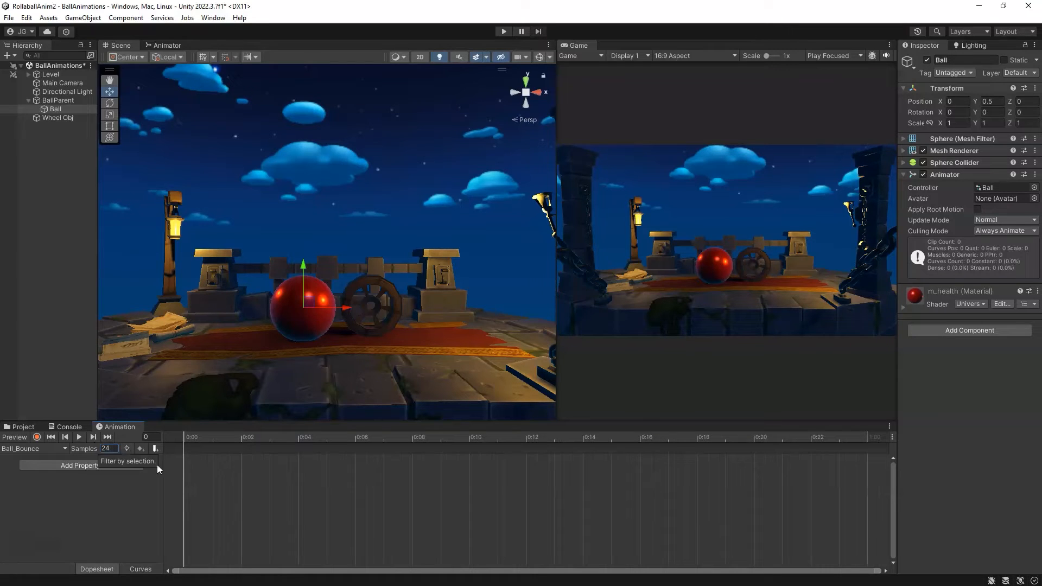
Scrub through the Ball_Bounce timeline's early and late frames, finishing with the playhead on frame 24
left_click_drag(187, 437, 216, 438)
left_click(244, 438)
left_click(299, 438)
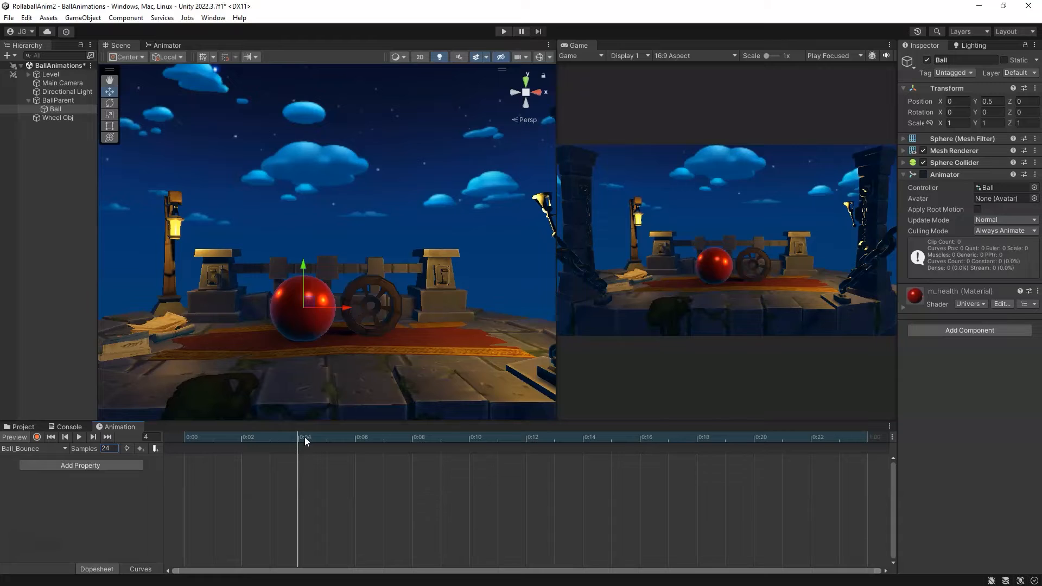
left_click(151, 438)
left_click(819, 440)
left_click_drag(815, 439, 839, 440)
left_click(865, 439)
scroll(639, 514, "down", 3)
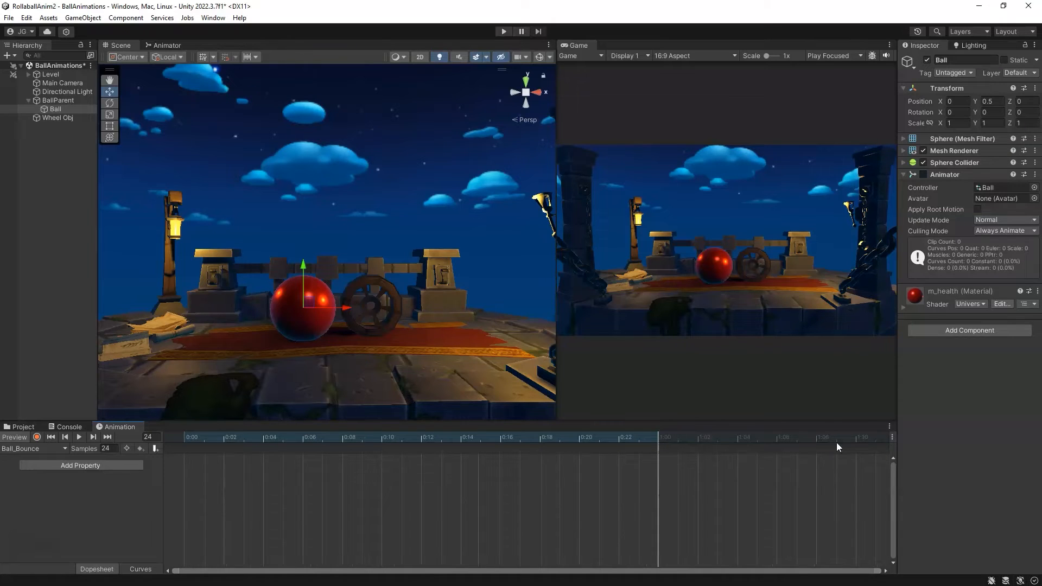
With the playhead on frame 34, raise the Ball to about Y 3.12
left_click(857, 438)
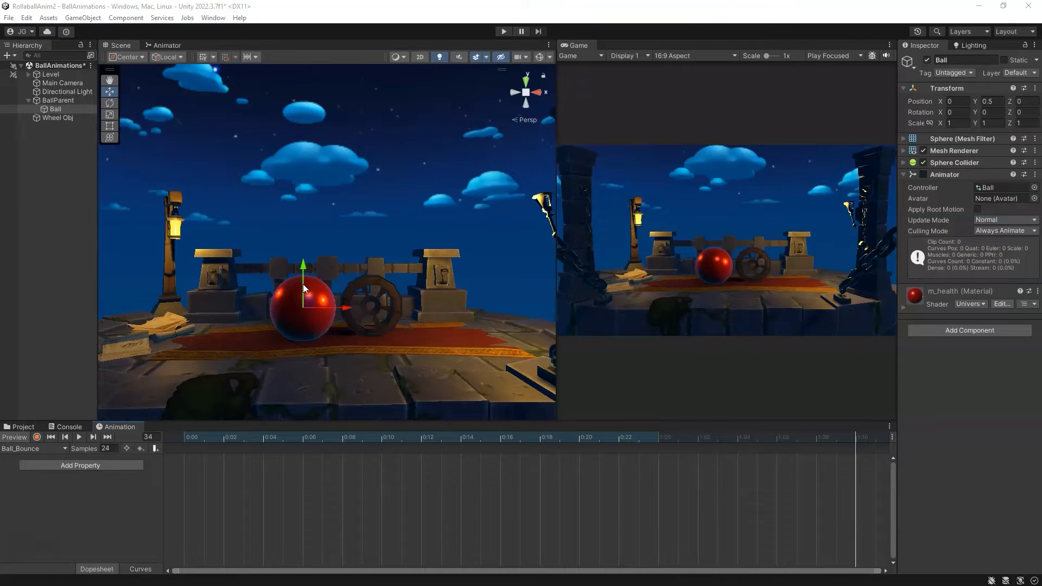
left_click_drag(304, 291, 317, 122)
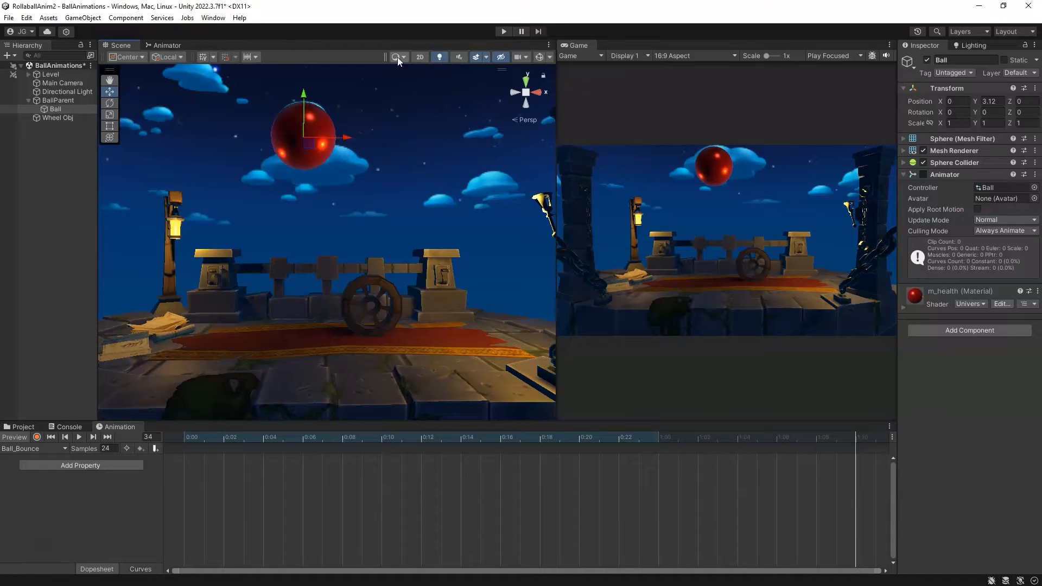
Show the scene grid and set its grid plane to Z
left_click(202, 59)
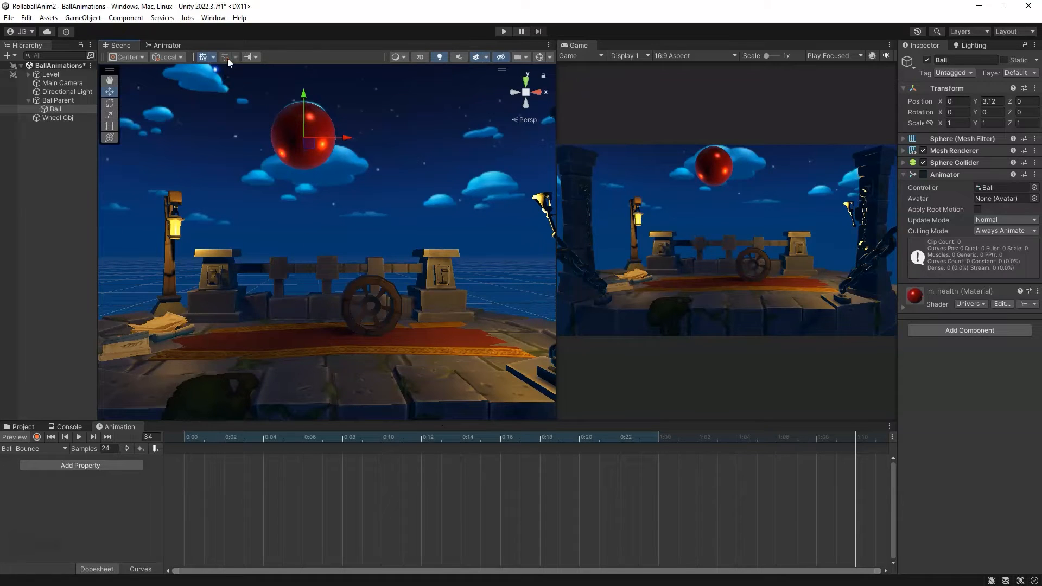
left_click(214, 57)
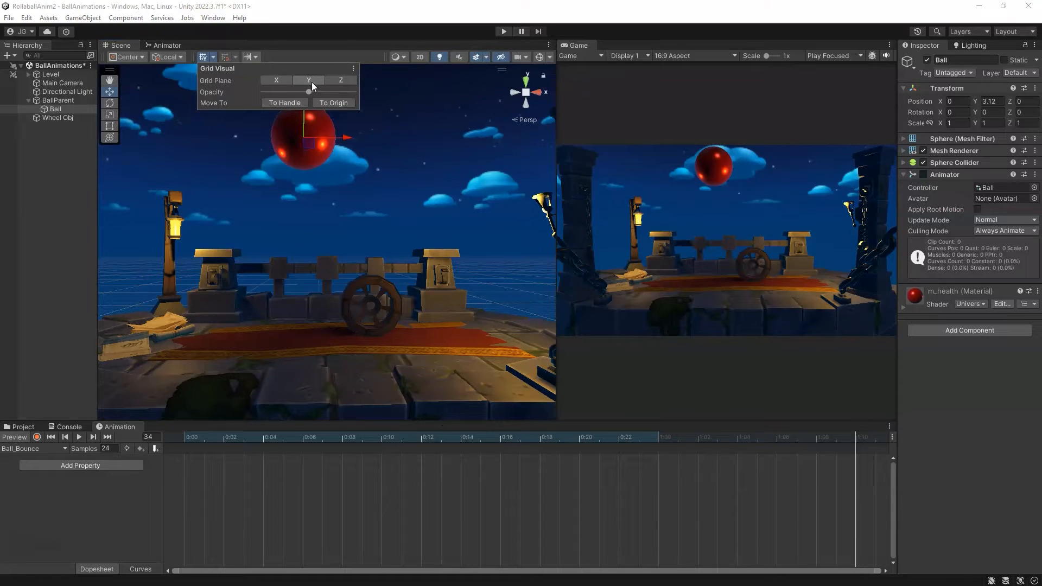
left_click(340, 81)
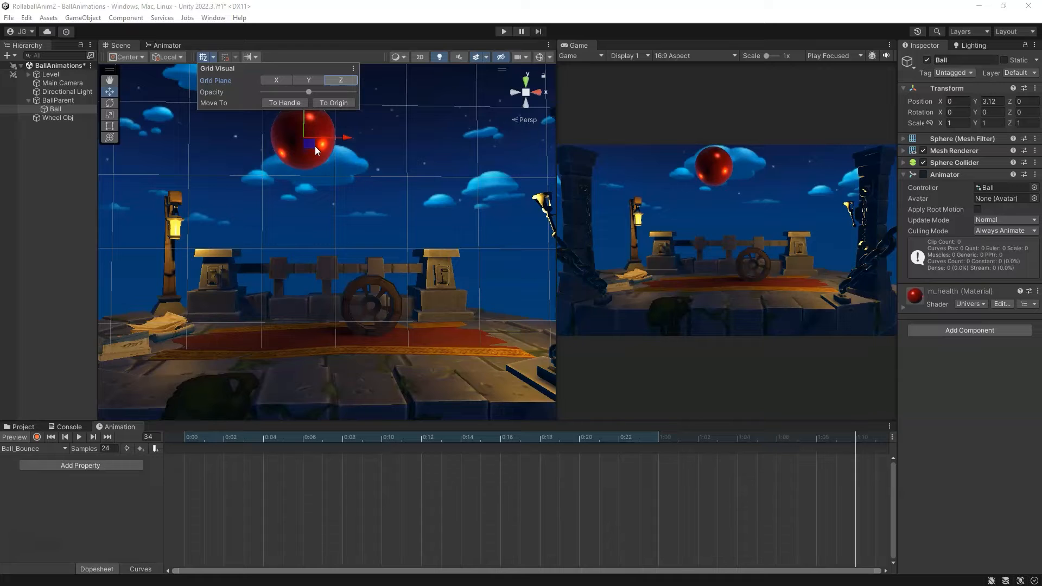
Raise the Ball further along the vertical axis to about Y 3.61
middle_click_drag(380, 130, 375, 151)
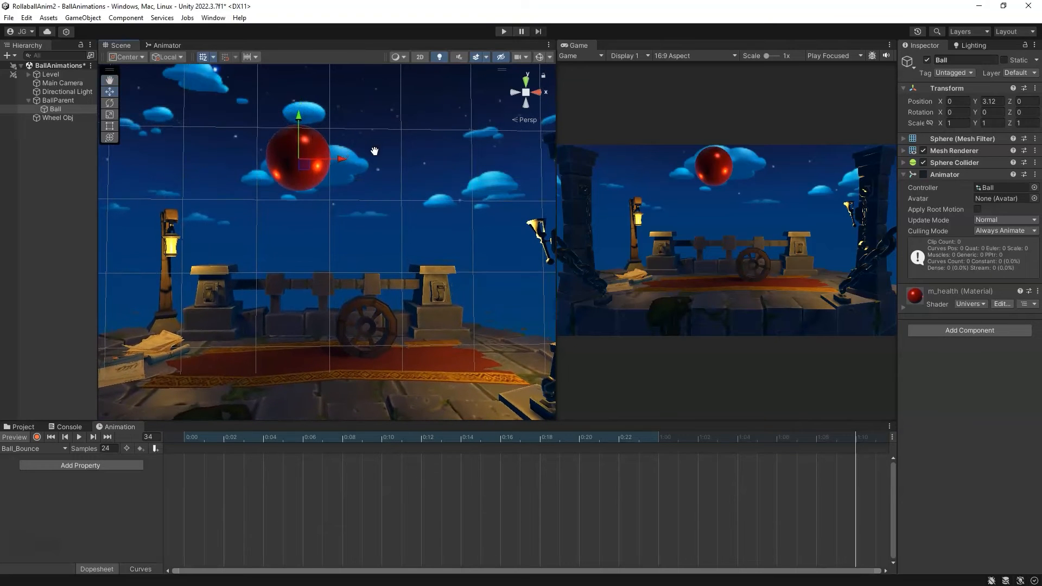
left_click_drag(298, 140, 300, 111)
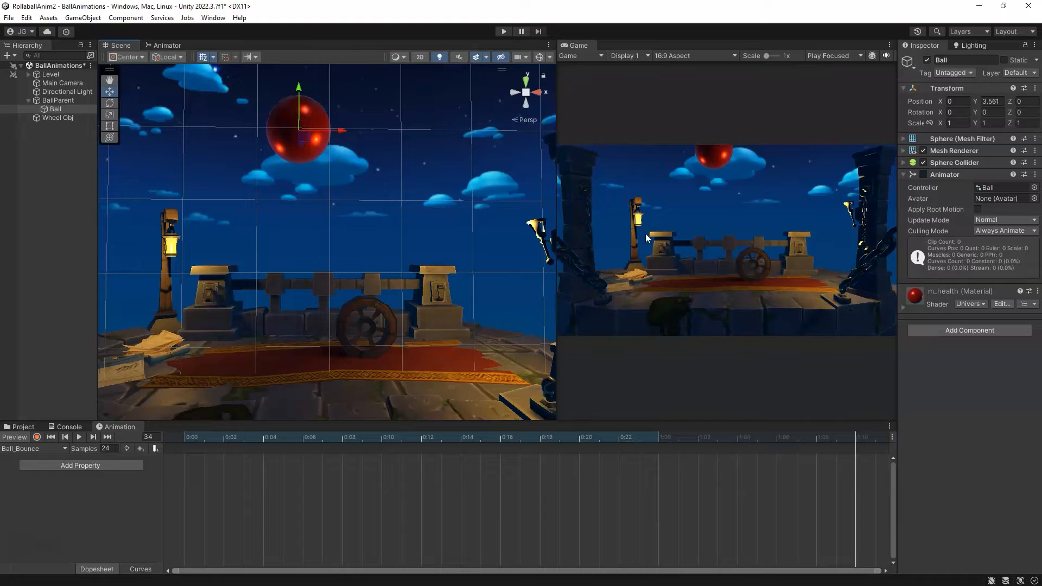
left_click_drag(301, 116, 299, 112)
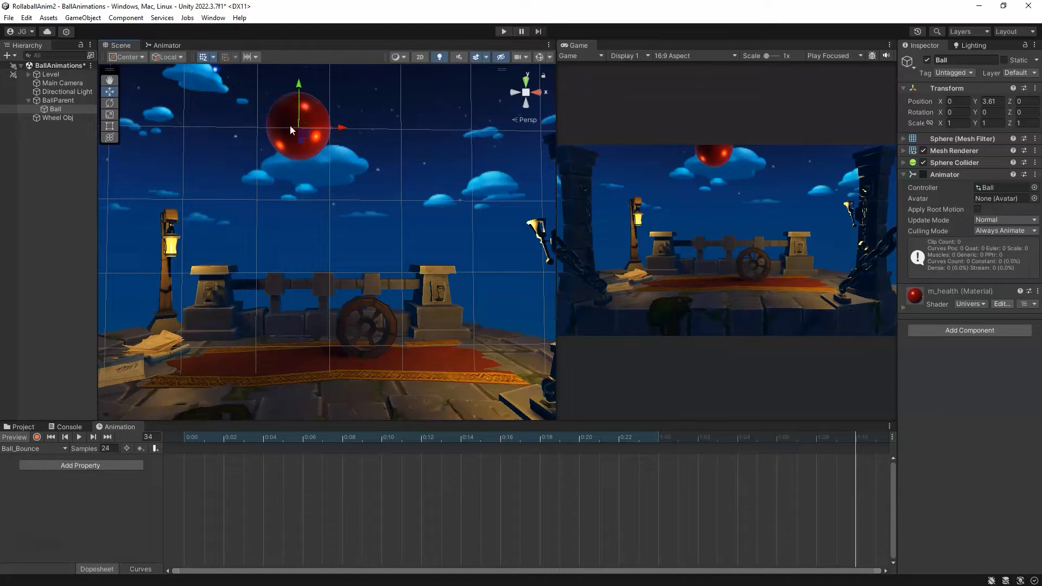
Start recording Ball_Bounce at frame 0 and add the Ball's Transform Position as an animated property
left_click(191, 439)
left_click(37, 437)
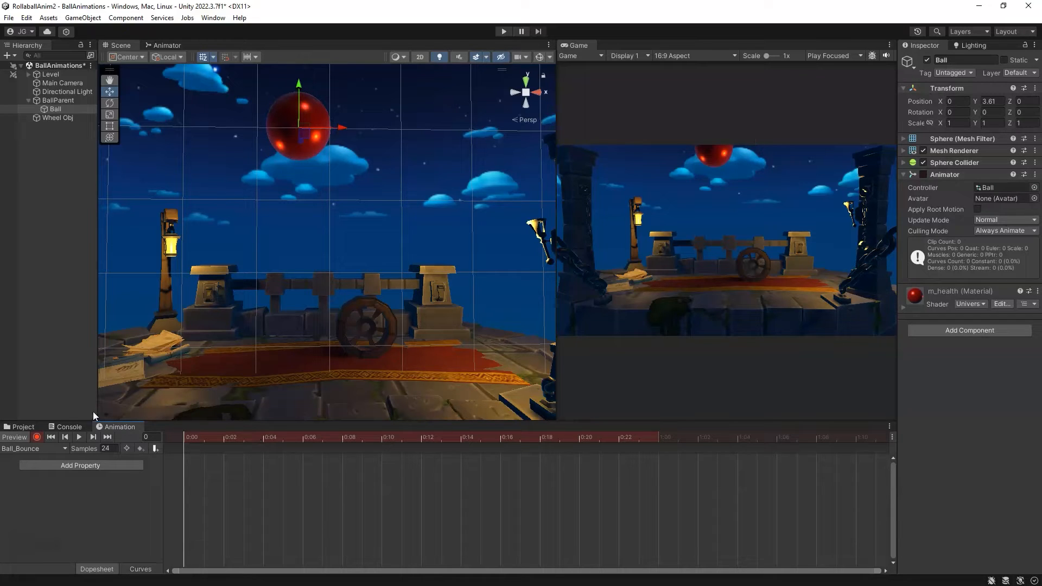
left_click(89, 466)
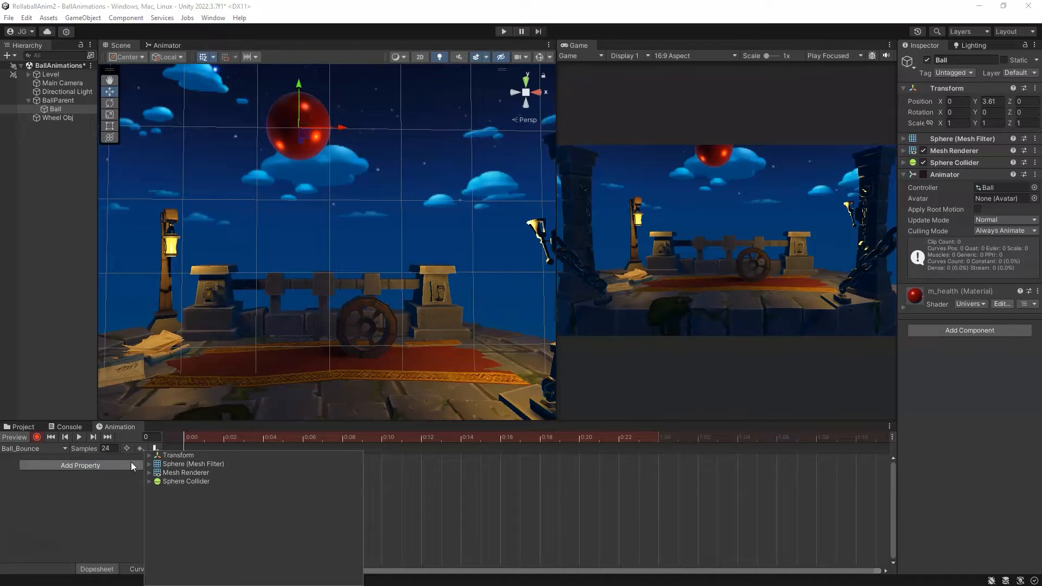
left_click(150, 456)
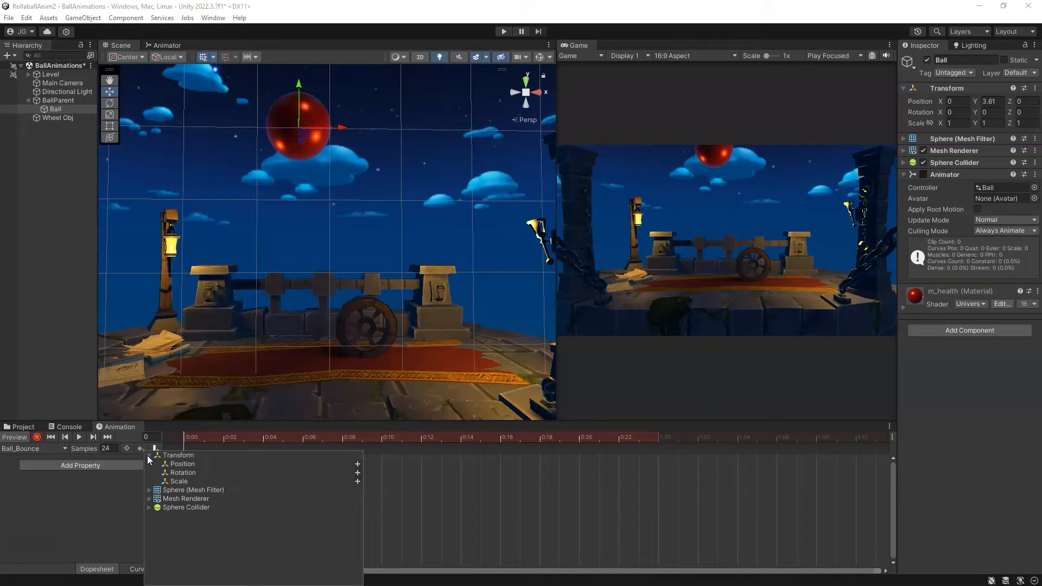
left_click(183, 464)
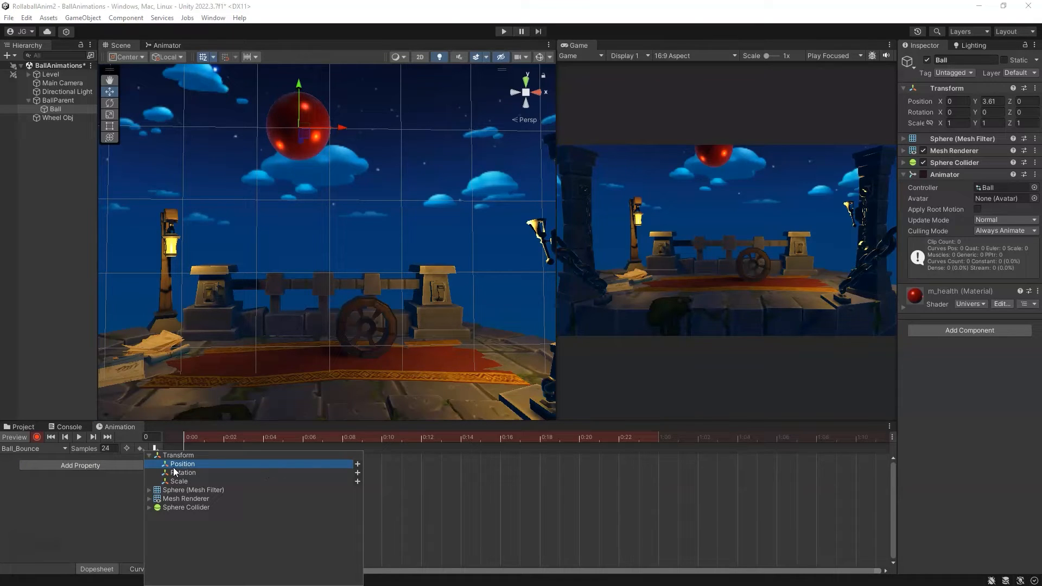
left_click(357, 464)
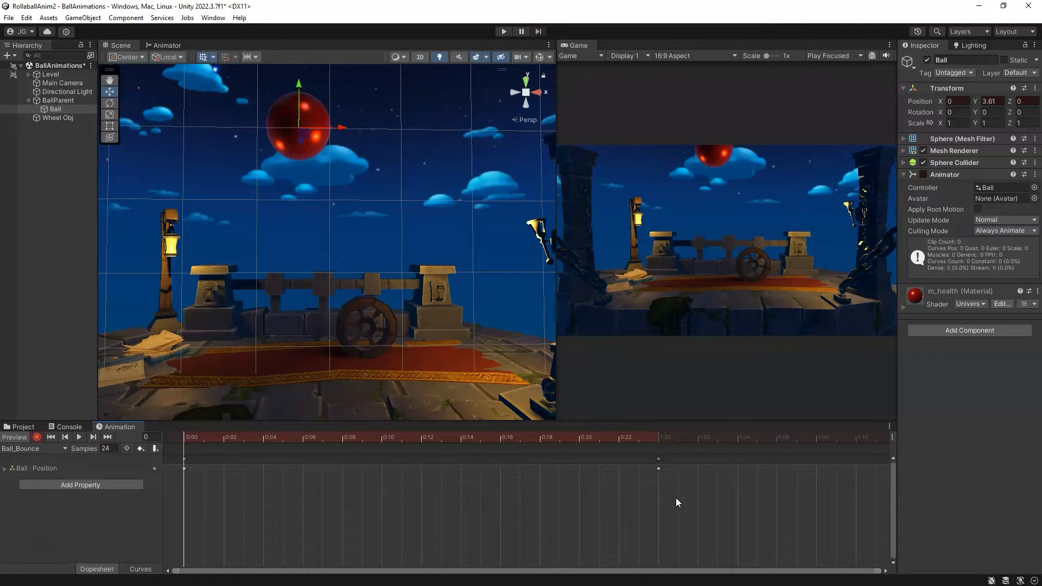
Move the Ball's end Position keyframe to frame 34 and scrub the timeline to check it
left_click(657, 440)
left_click_drag(658, 467, 852, 468)
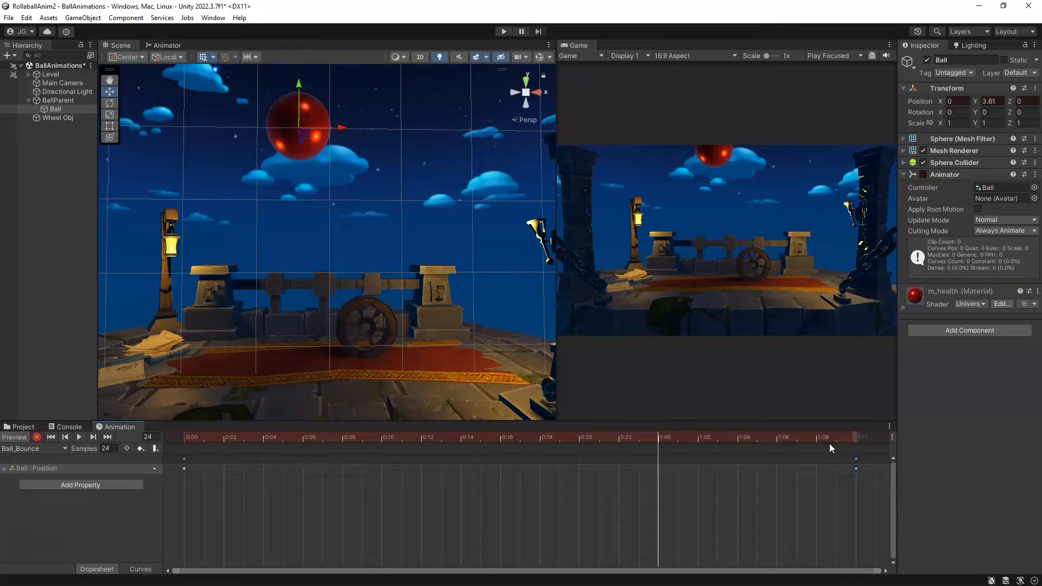
left_click_drag(714, 444, 140, 450)
left_click(851, 436)
Record a Position keyframe at frame 17 with the Ball lowered to about Y 0.47 on the carpet
left_click(500, 438)
left_click(522, 440)
left_click(109, 101)
left_click(109, 92)
left_click_drag(298, 93, 306, 296)
scroll(315, 393, "up", 3)
middle_click_drag(290, 390, 320, 291)
scroll(361, 258, "down", 3)
middle_click_drag(360, 259, 329, 300)
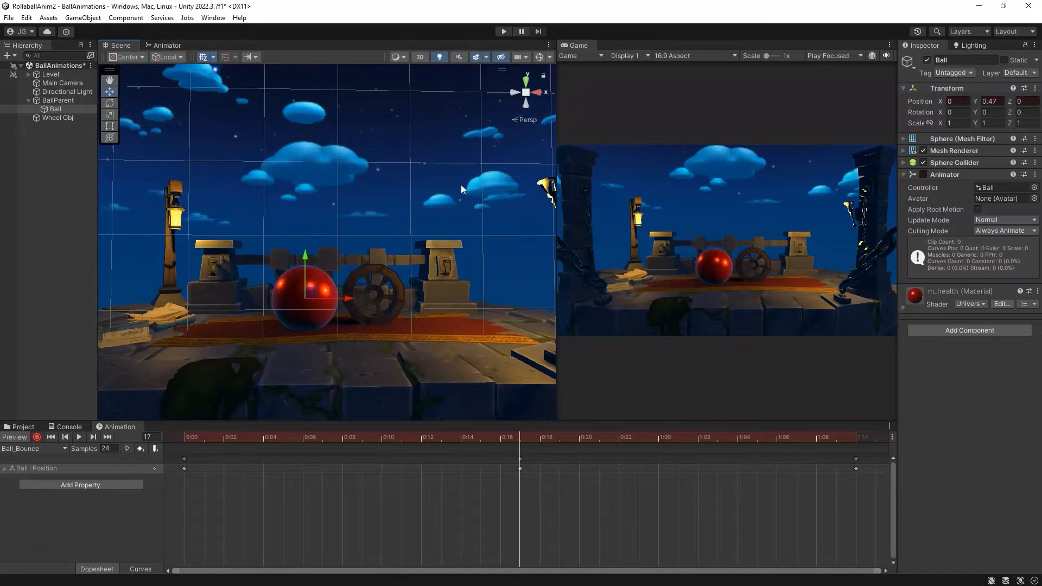
Check the Ball's contact with the ground in the 2D scene view, and return to the perspective view
left_click(423, 59)
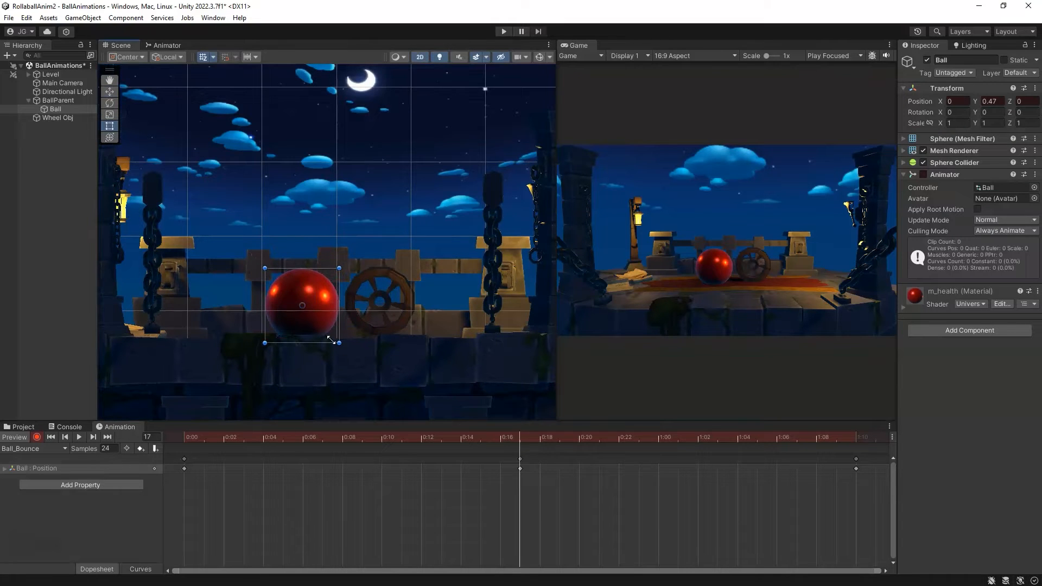
key("w")
mouse_move(301, 276)
left_mouse_down()
mouse_move(301, 242)
mouse_move(293, 272)
left_mouse_up()
left_click(420, 56)
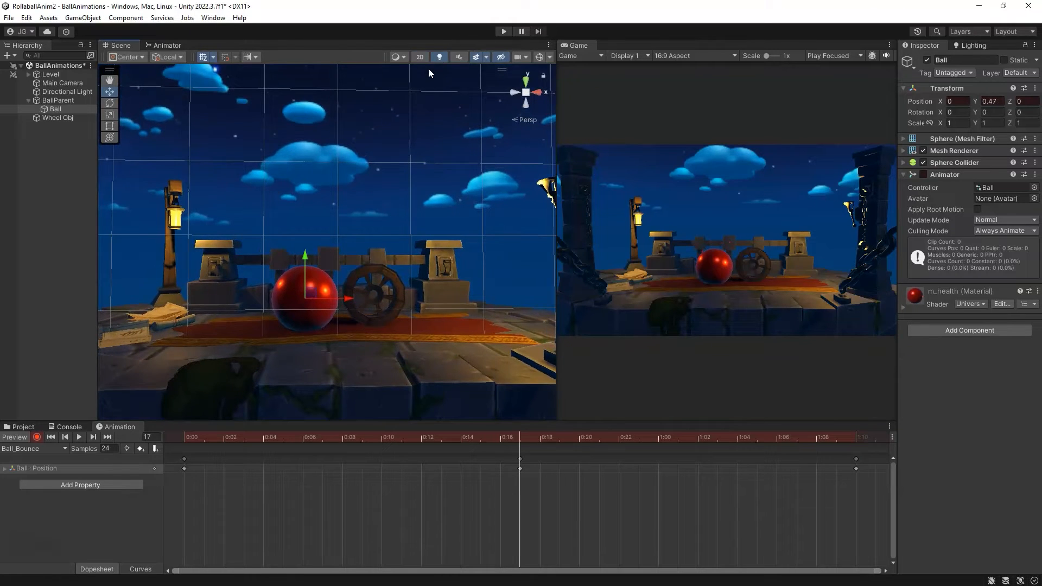
left_click(420, 56)
left_click(420, 56)
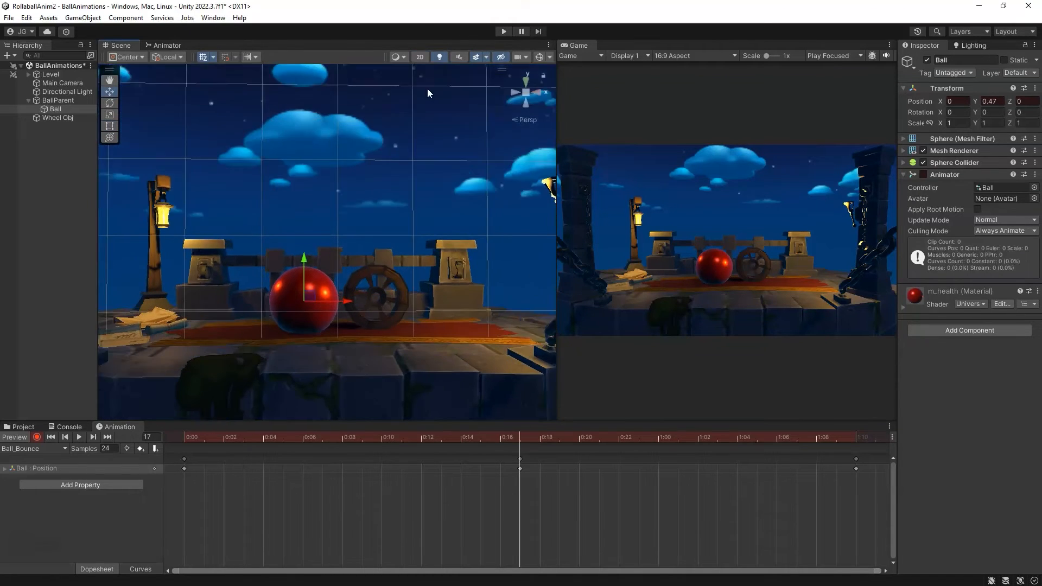
Return to frame 0, stop recording, and preview the Ball_Bounce clip
left_click_drag(514, 445, 183, 442)
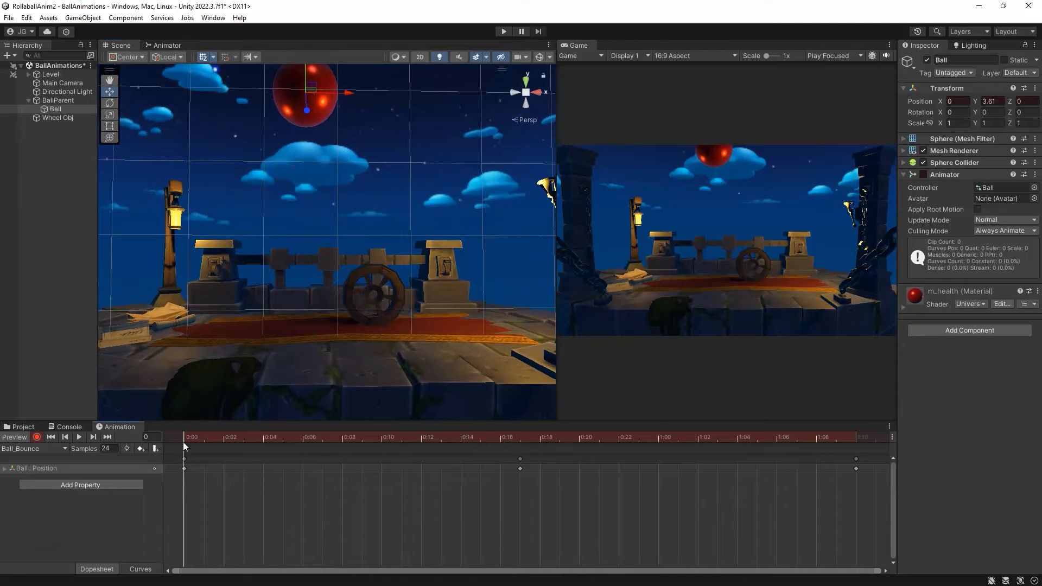
left_click(36, 437)
left_click(79, 437)
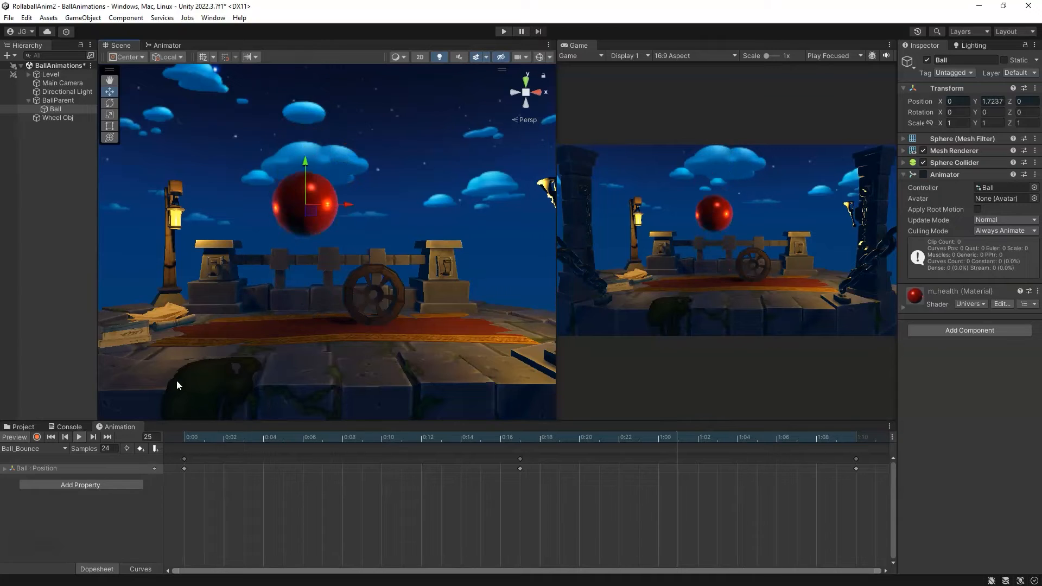
left_click(79, 440)
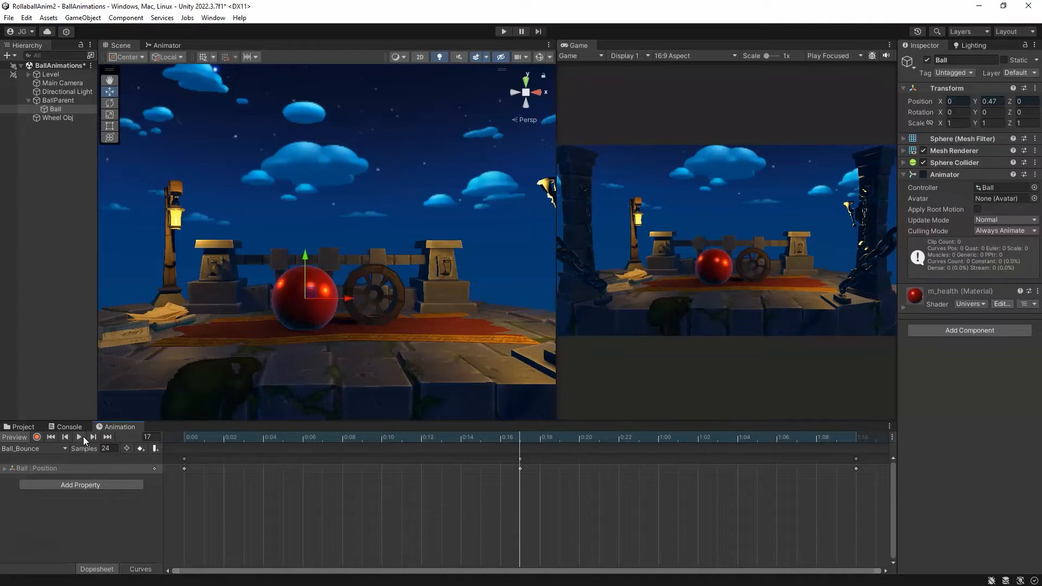
Display the Ball's Position curves in an enlarged Animation window, with the whole curve framed
left_click(142, 569)
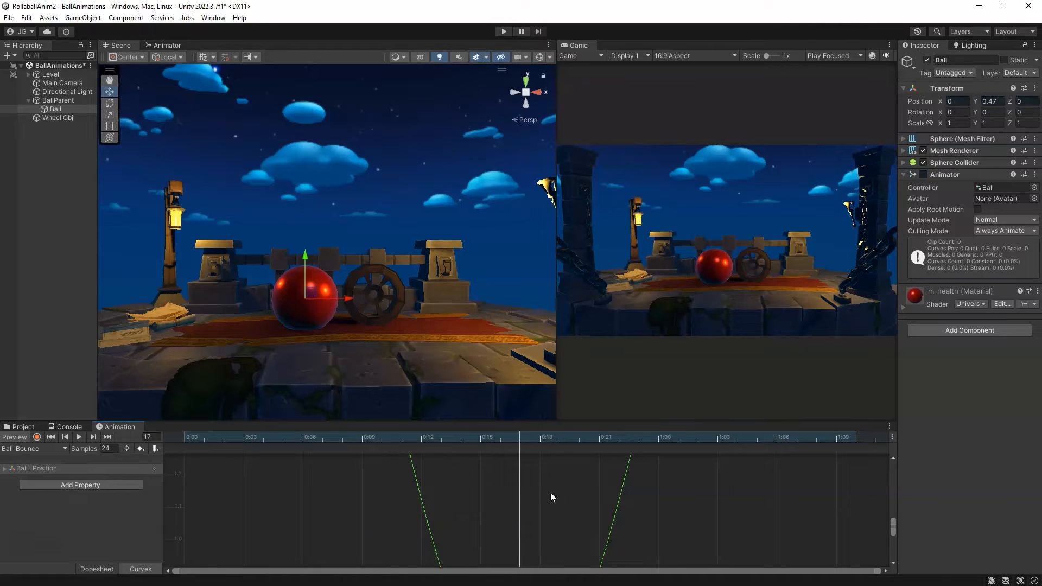
left_click_drag(571, 422, 574, 341)
key("f")
scroll(552, 457, "down", 3)
scroll(552, 457, "up", 10)
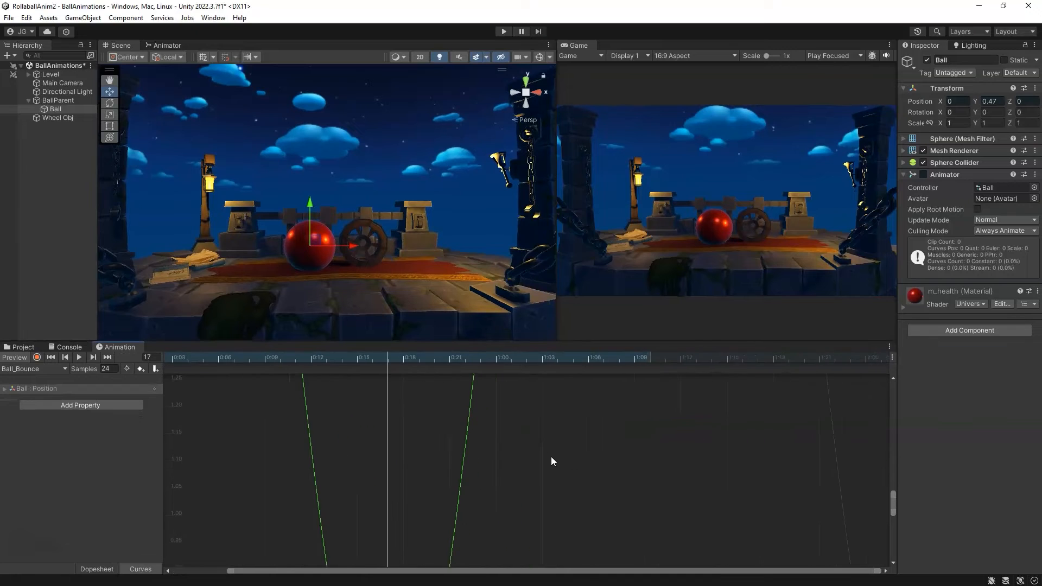
scroll(549, 458, "down", 8)
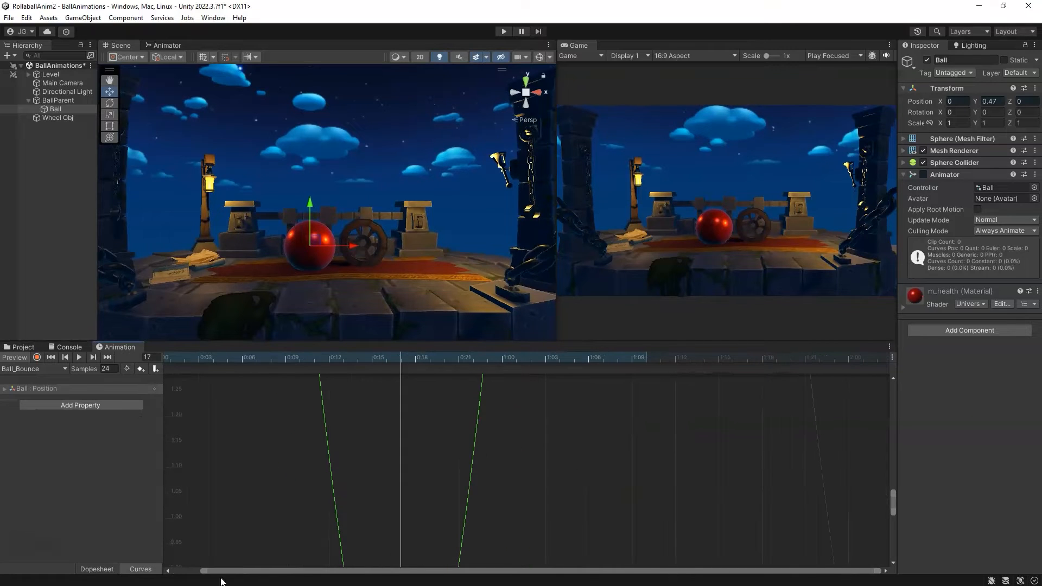
left_click_drag(203, 570, 140, 568)
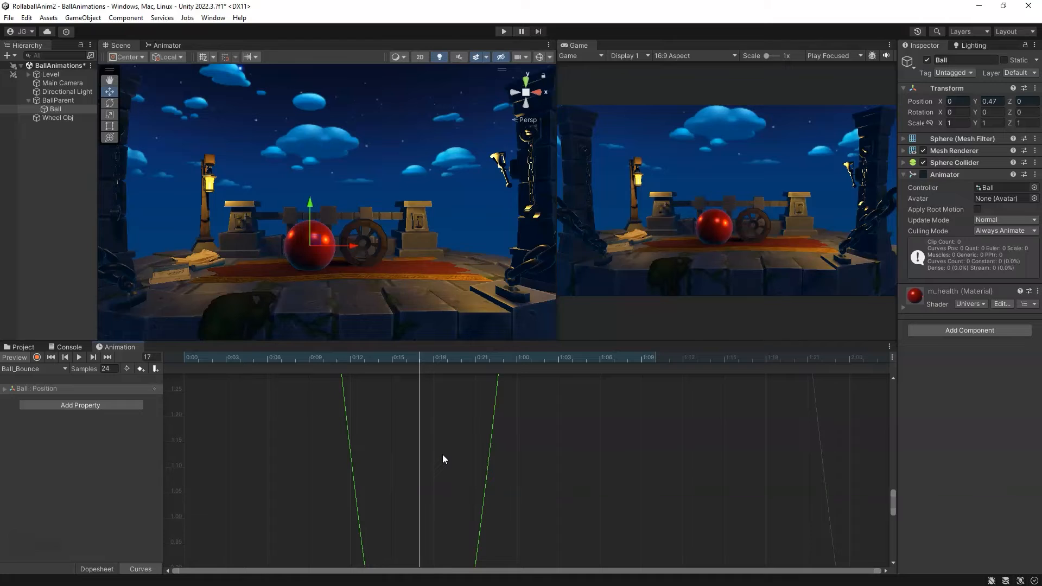
key("f")
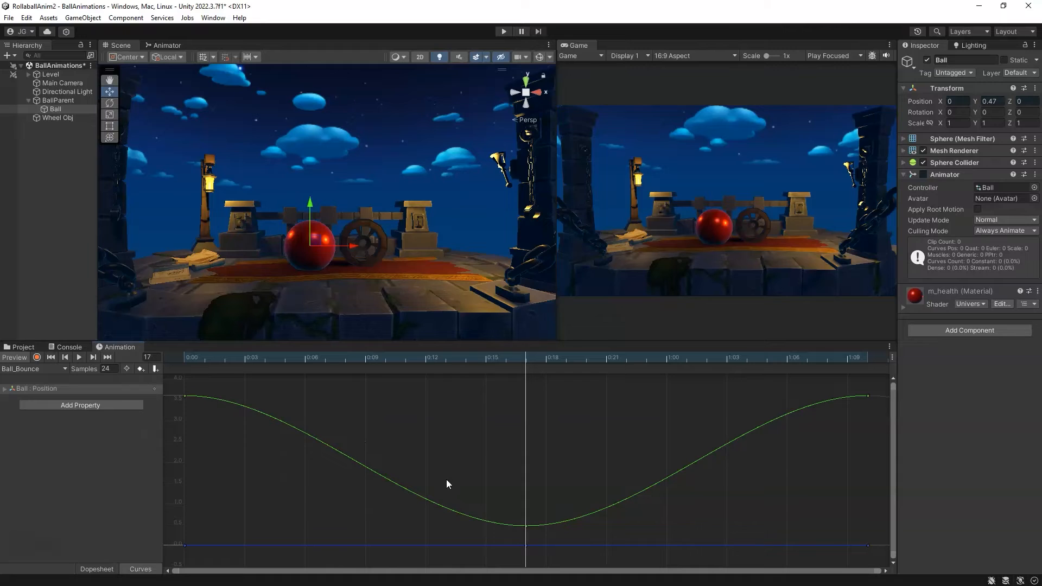
scroll(529, 462, "down", 2)
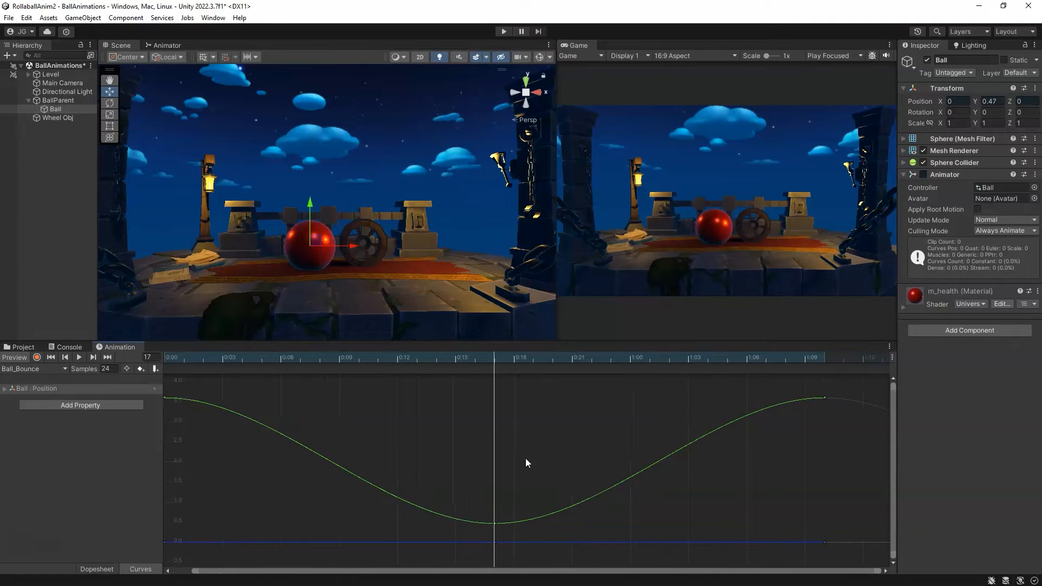
key("a")
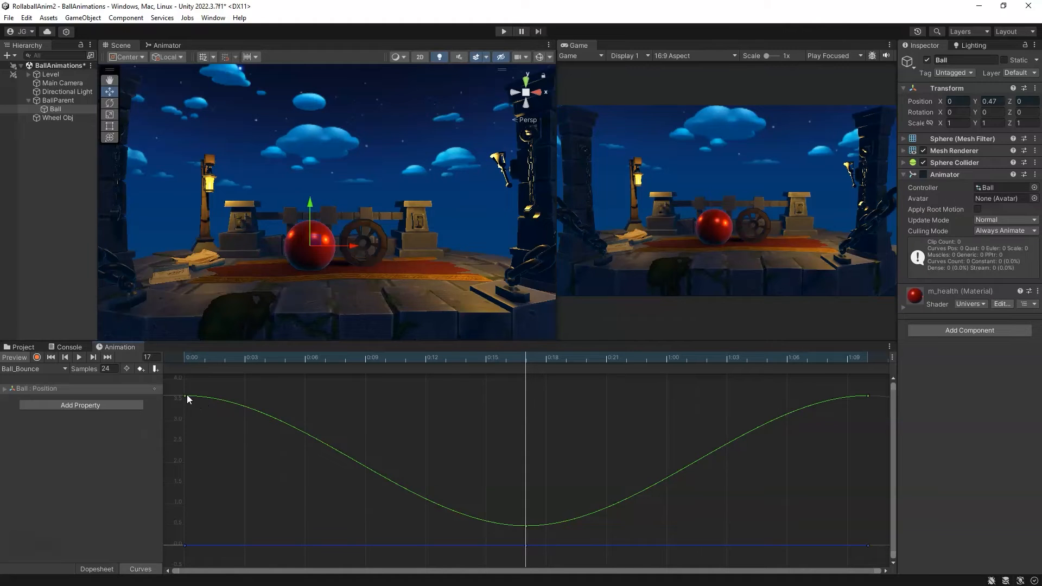
Scrub the Ball's curve between frame 0 and frame 17, finishing with the playhead on frame 0
left_click(181, 356)
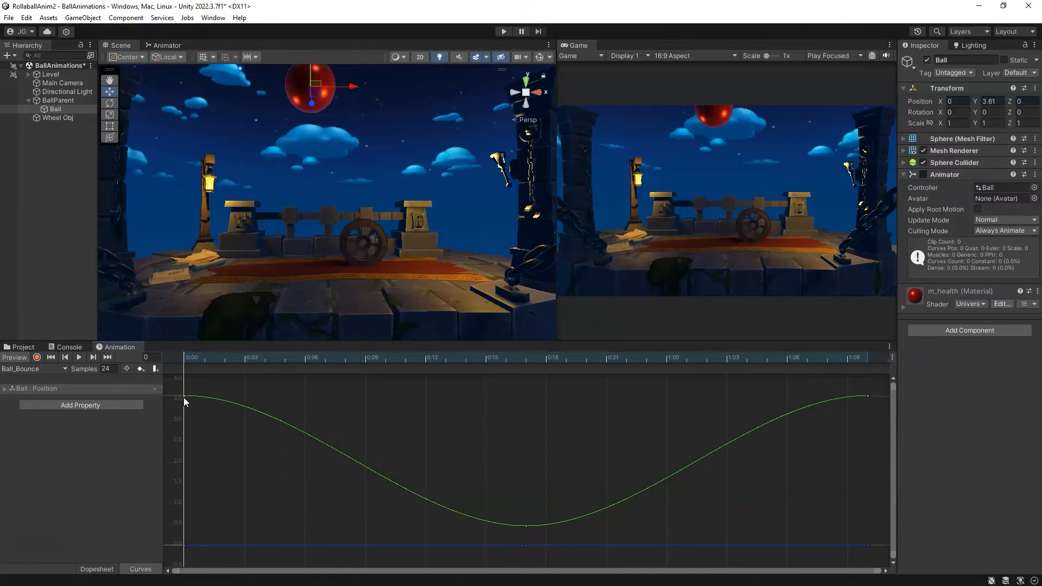
left_click_drag(188, 357, 527, 525)
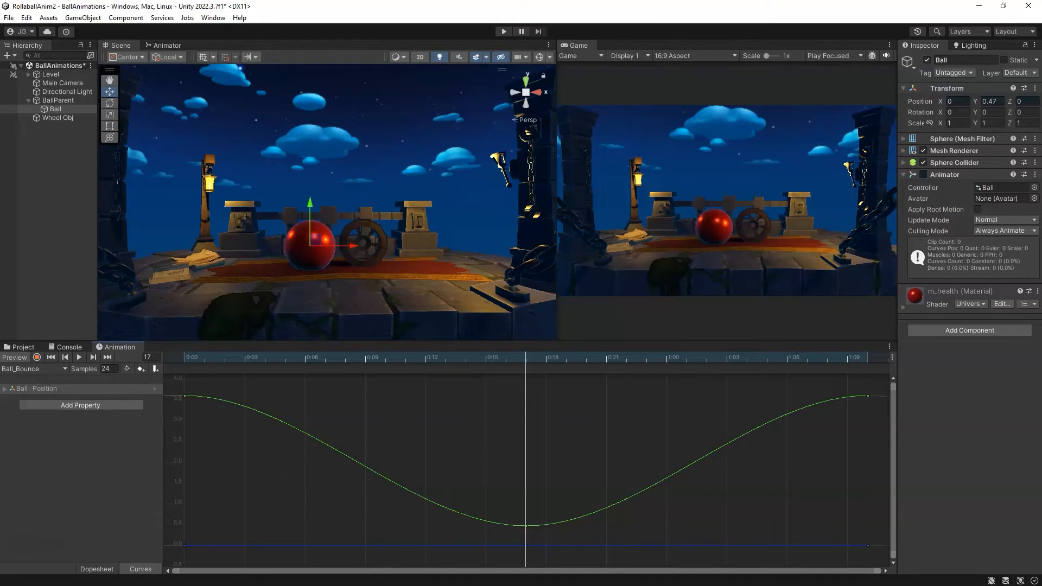
left_click(184, 357)
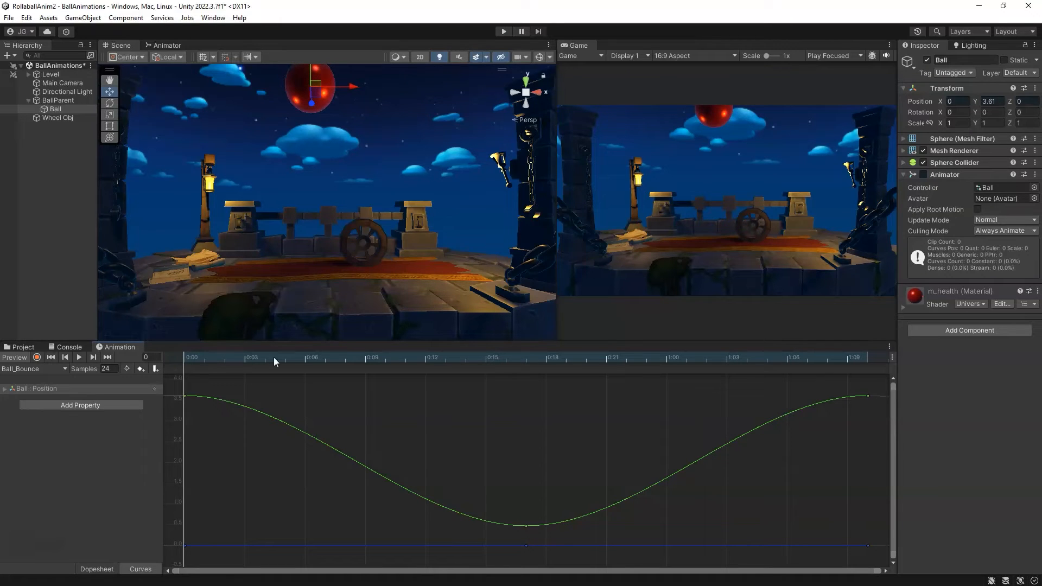
Set the right tangent of the Y position curve's frame 0 key to Linear and play back the clip
left_click(186, 395)
right_click(185, 397)
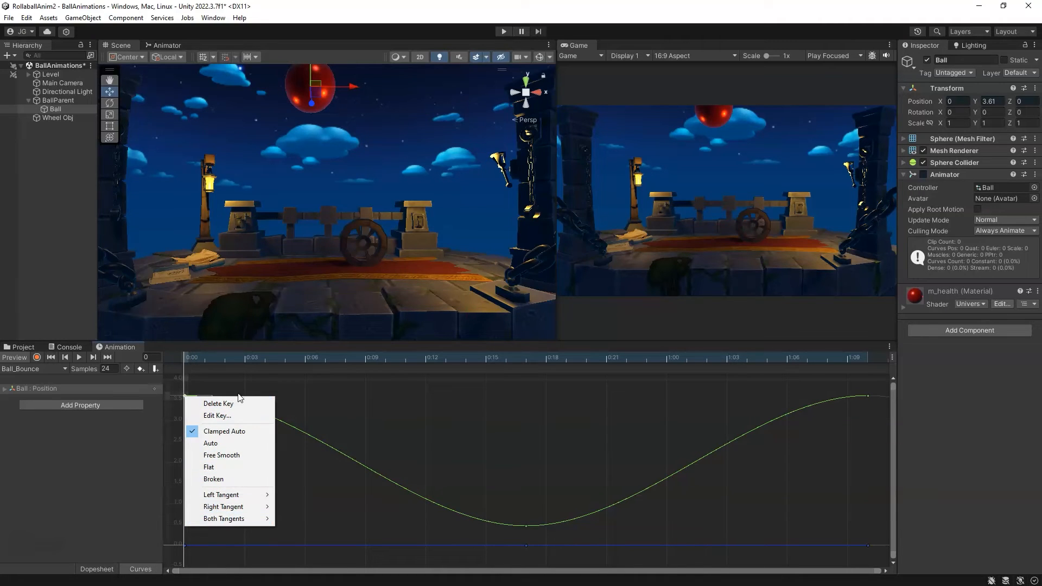
mouse_move(242, 508)
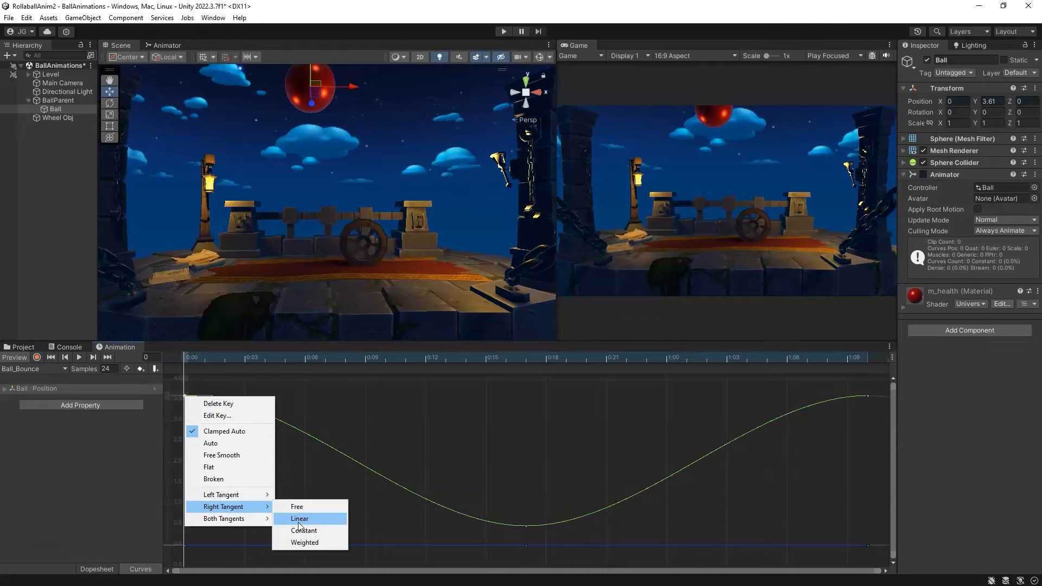
left_click(299, 519)
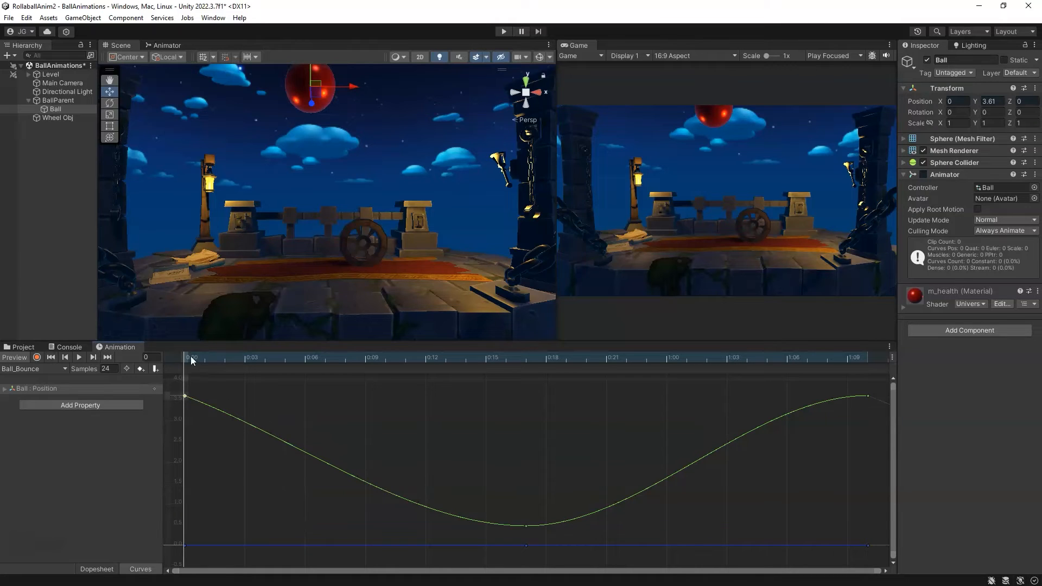
left_click(81, 357)
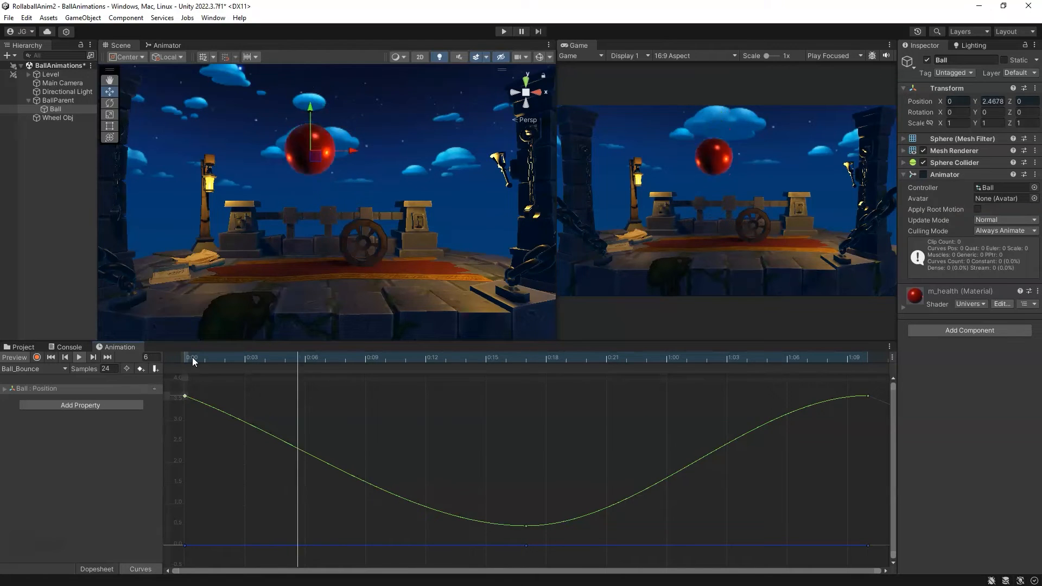
Stop the playback and scrub the Ball's curve from frame 0 to its lowest point at frame 17
left_click(79, 357)
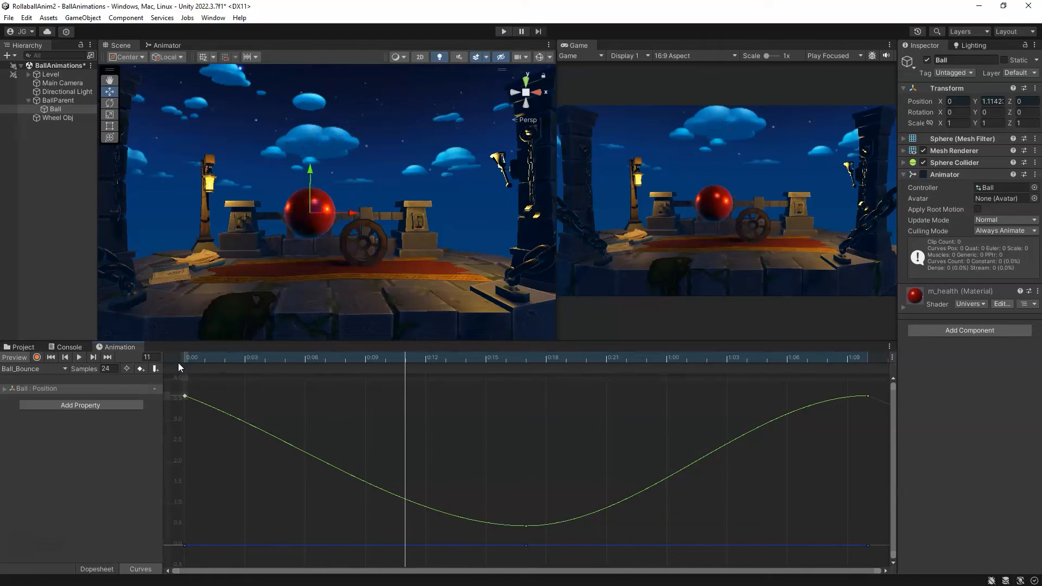
left_click(195, 359)
left_click(188, 357)
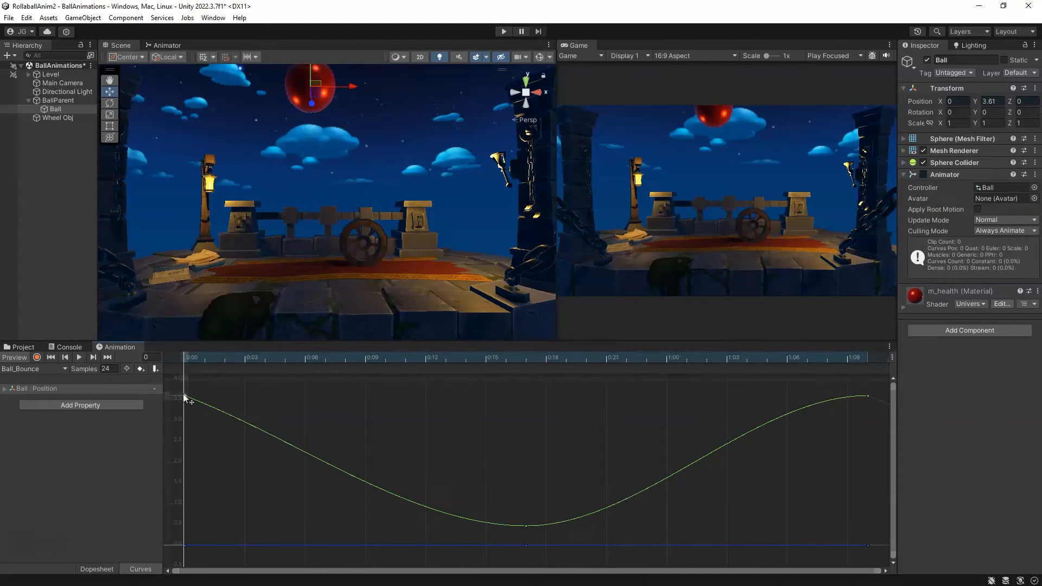
left_click_drag(186, 360, 484, 403)
left_click(474, 360)
left_click_drag(467, 353, 524, 371)
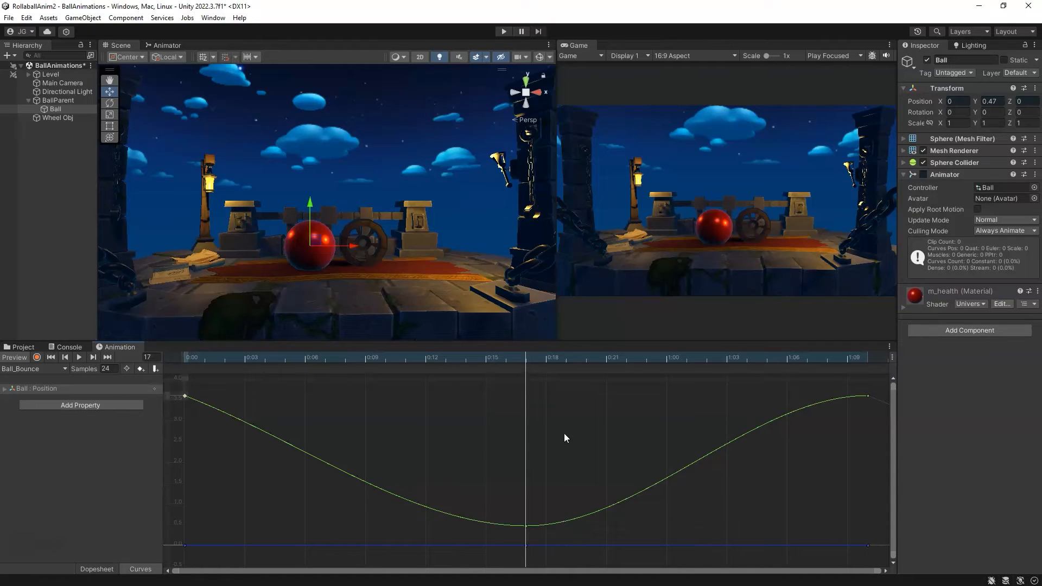
Set the left tangent of the Y position curve's frame 17 key to Linear and play back the clip from frame 0
right_click(525, 526)
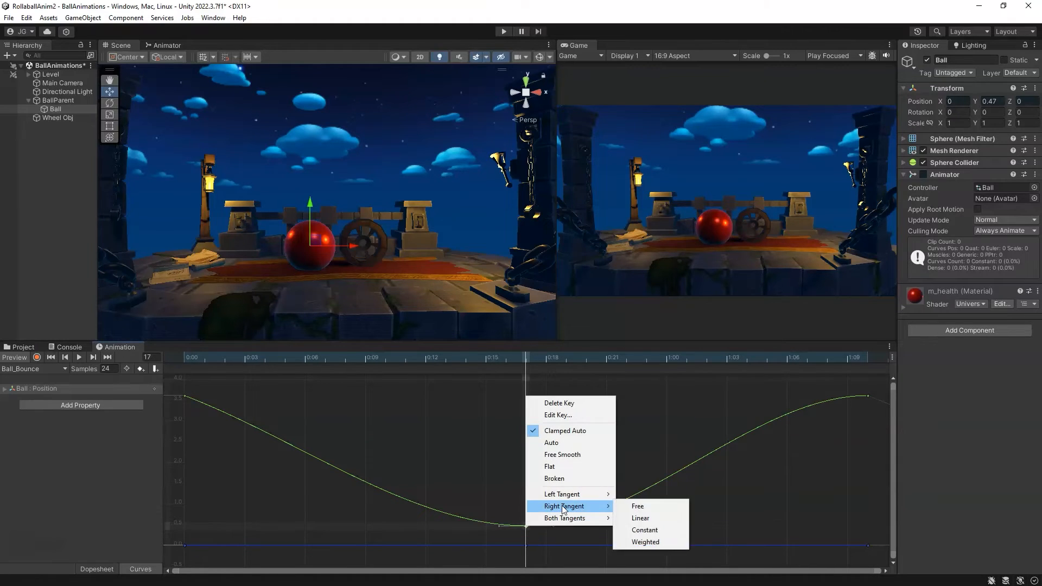
mouse_move(560, 496)
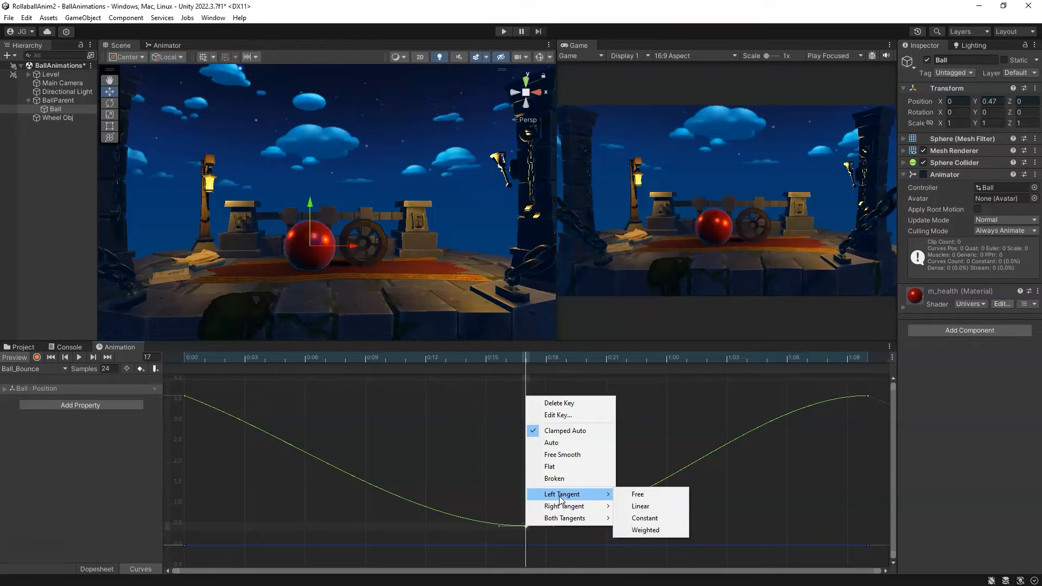
left_click(639, 506)
left_click_drag(522, 361, 167, 354)
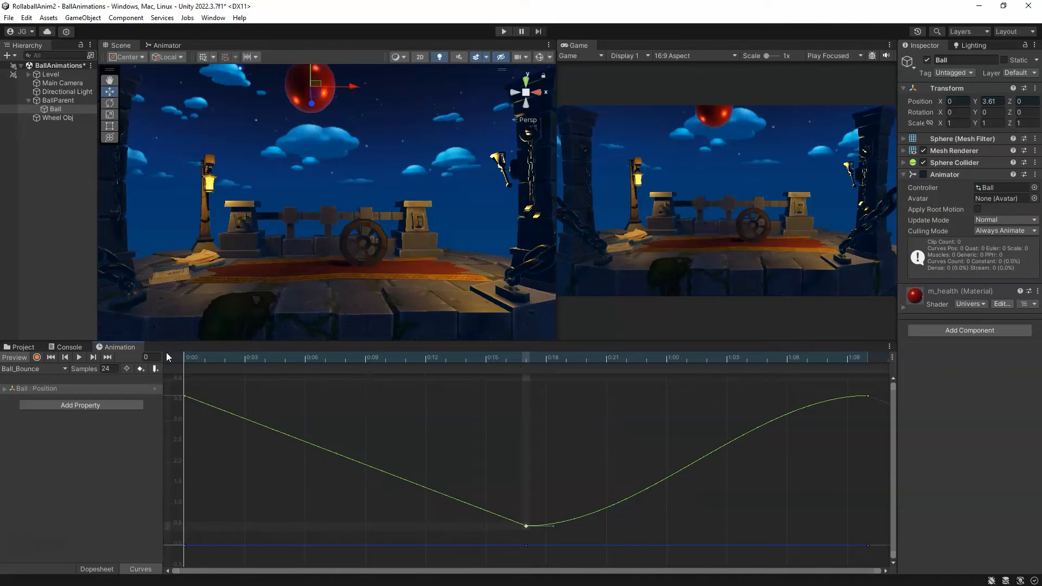
left_click(79, 357)
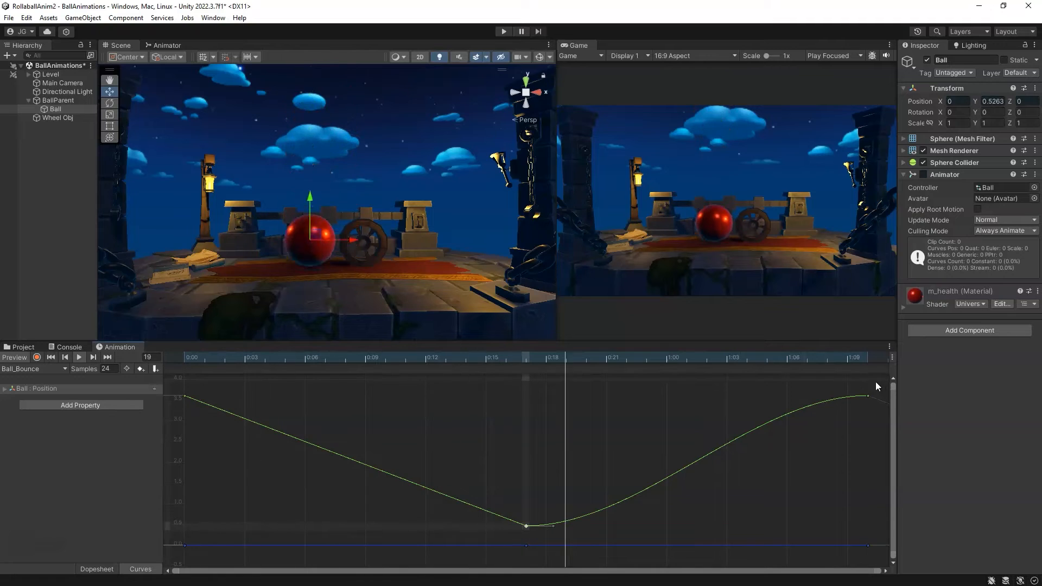
scroll(816, 420, "down", 10)
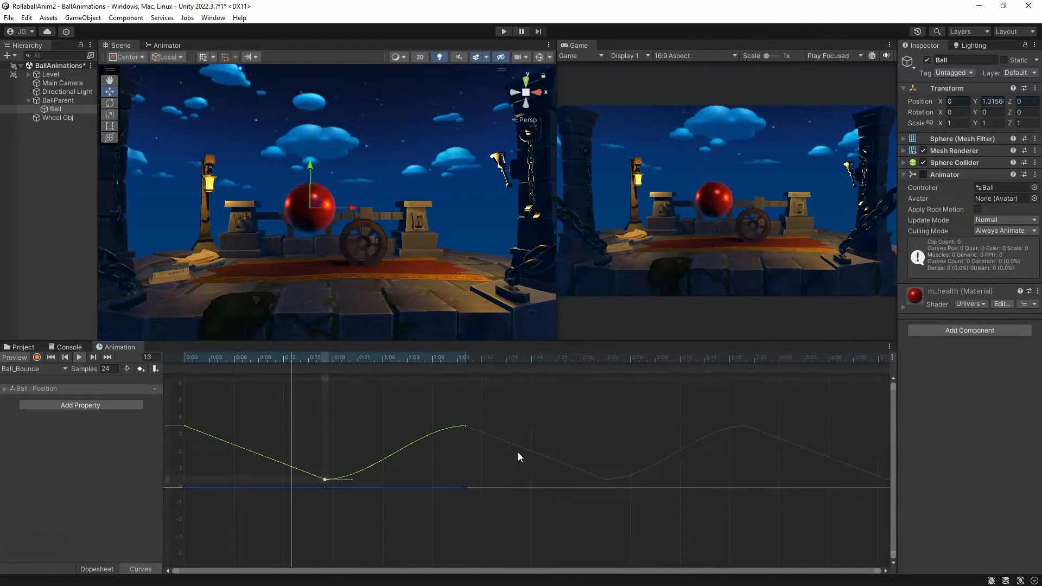
scroll(328, 450, "up", 3)
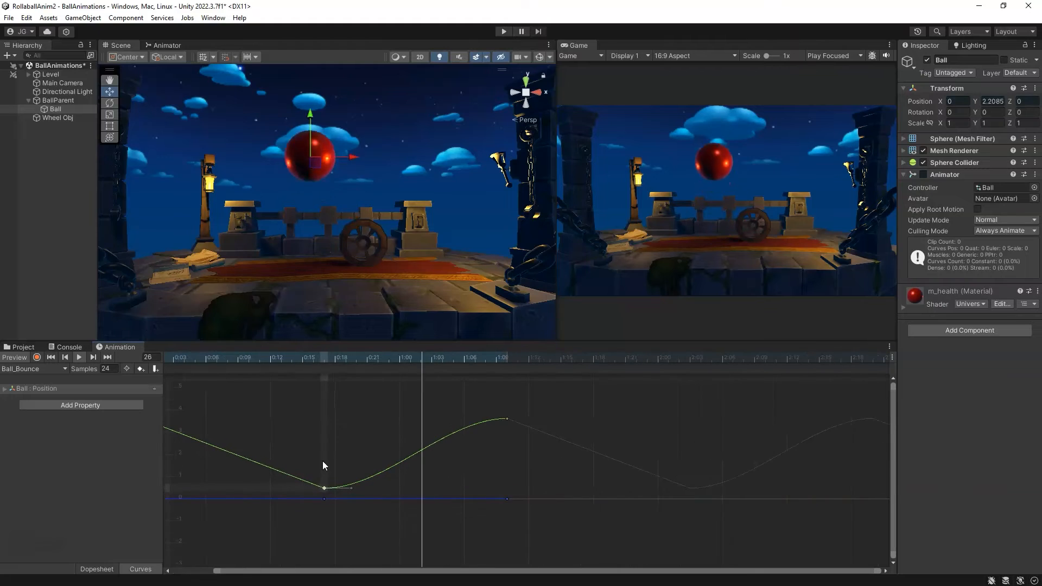
key("a")
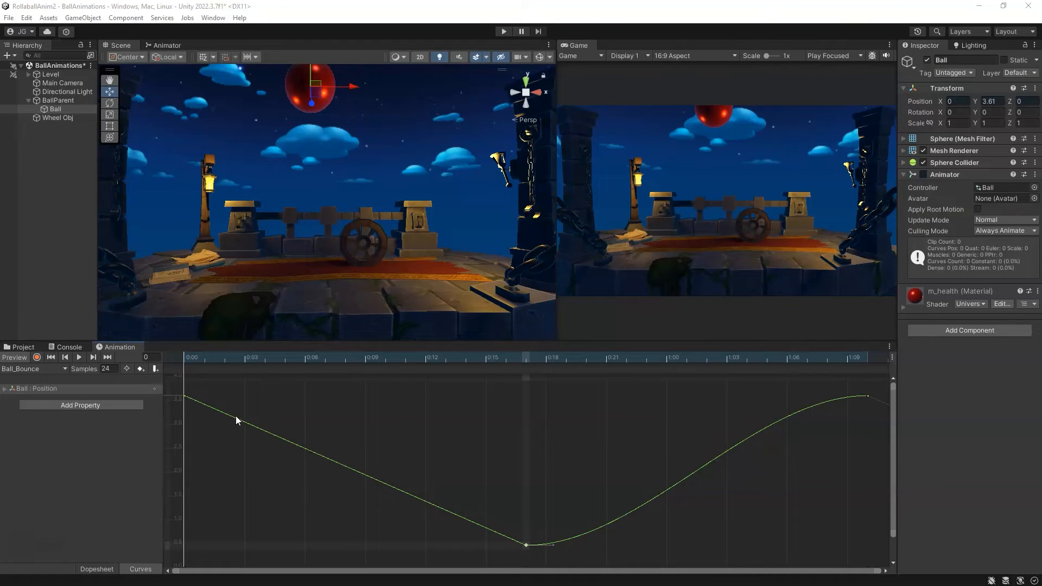
Undo the Linear tangent changes on the Y position curve's frame 0 and frame 17 keys
left_click(184, 396)
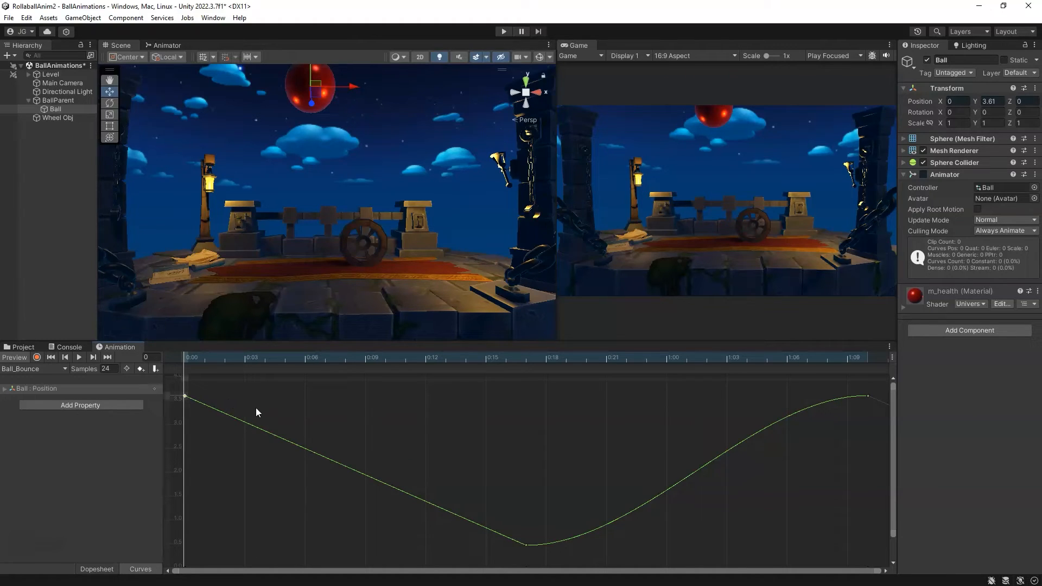
key("ctrl+z")
key("ctrl+z")
key("ctrl+z")
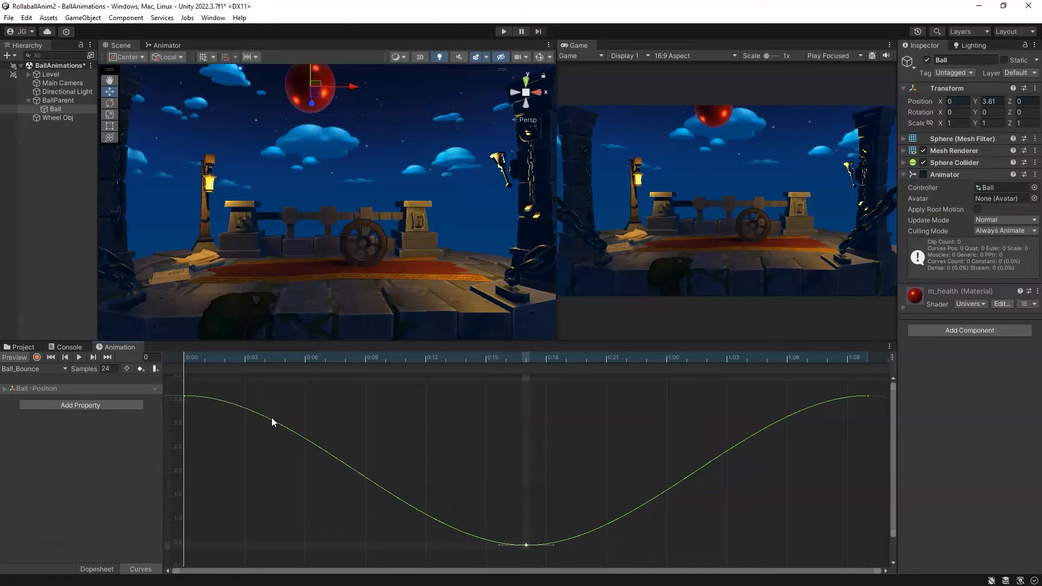
Select the Y position curve's frame 17 key and move the playhead to frame 17
left_click(184, 397)
right_click(185, 395)
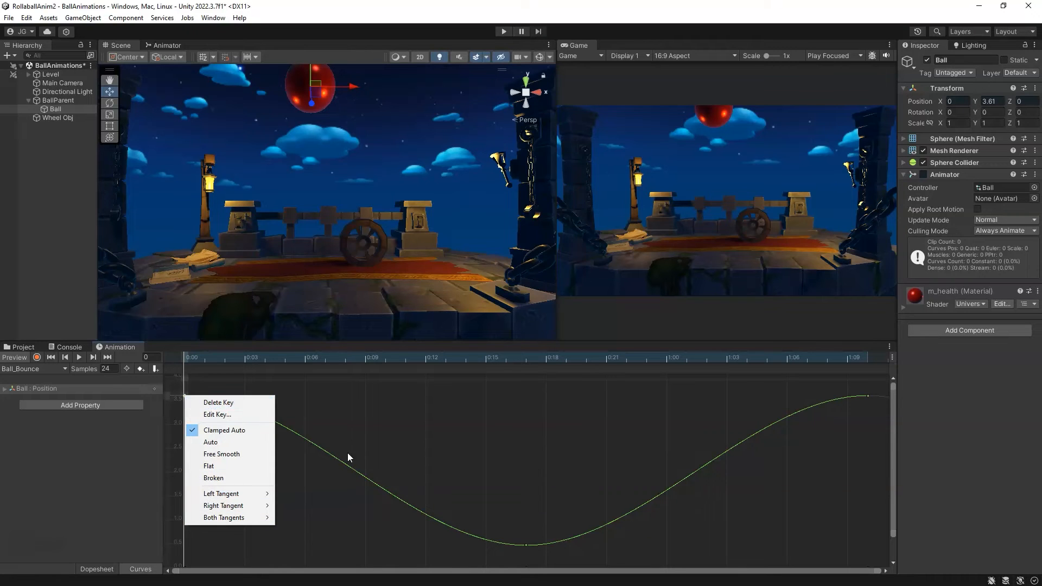
left_click(526, 545)
left_click(526, 545)
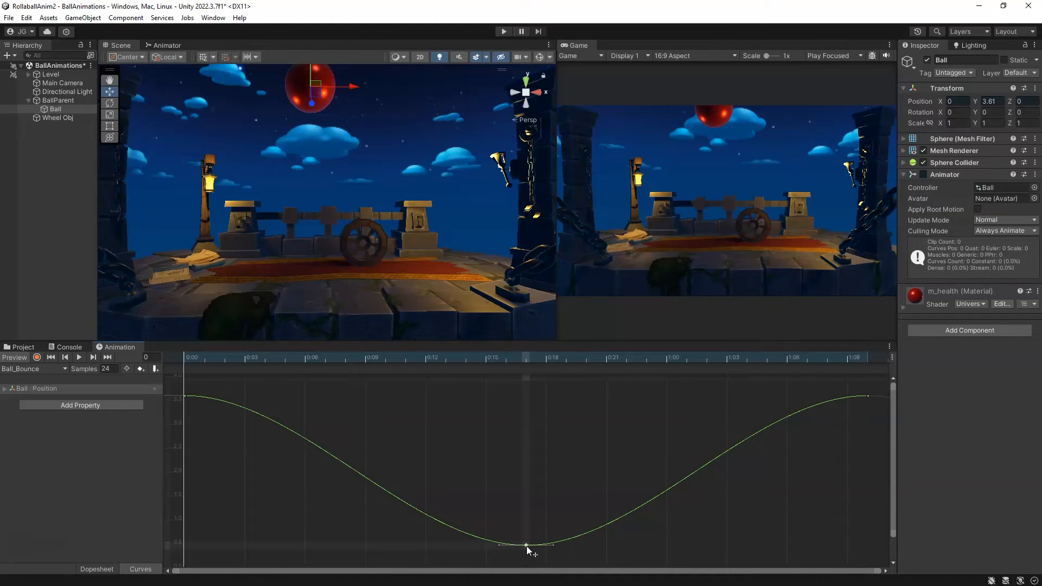
left_click_drag(200, 360, 523, 495)
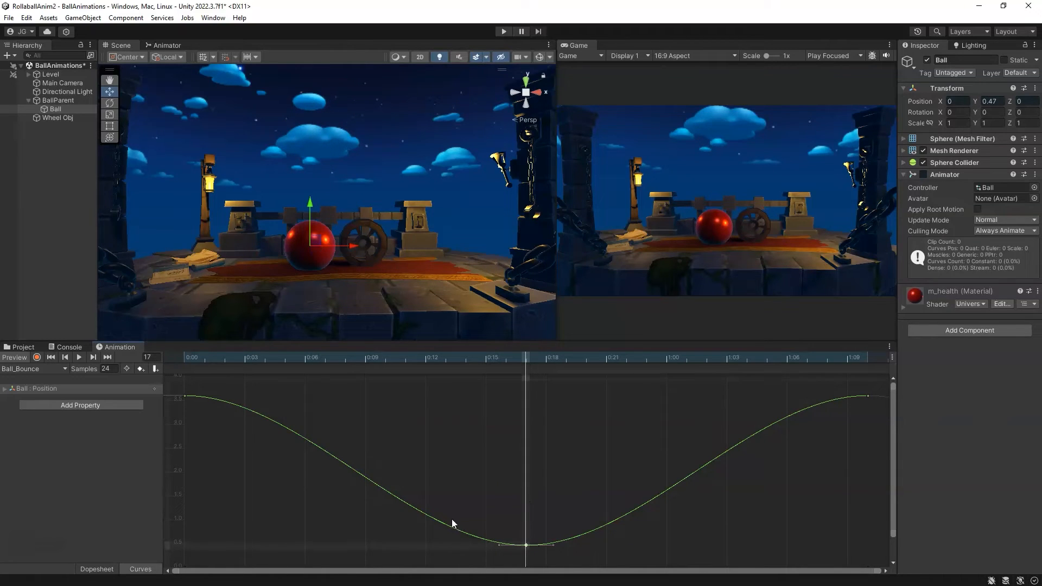
Set both tangents of the frame 17 key to Free, and change them to Linear to sharpen the bounce
right_click(526, 546)
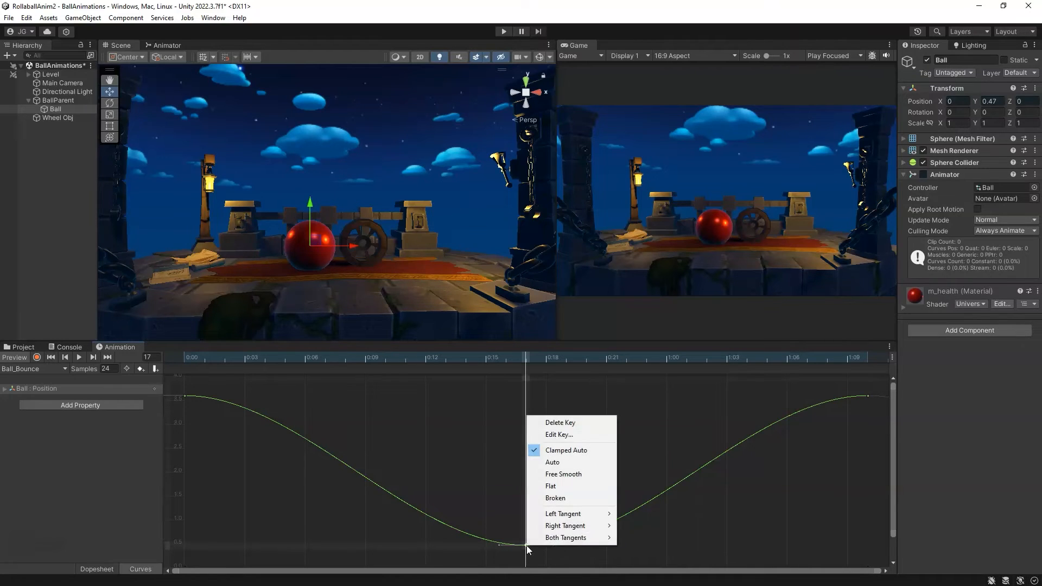
mouse_move(558, 538)
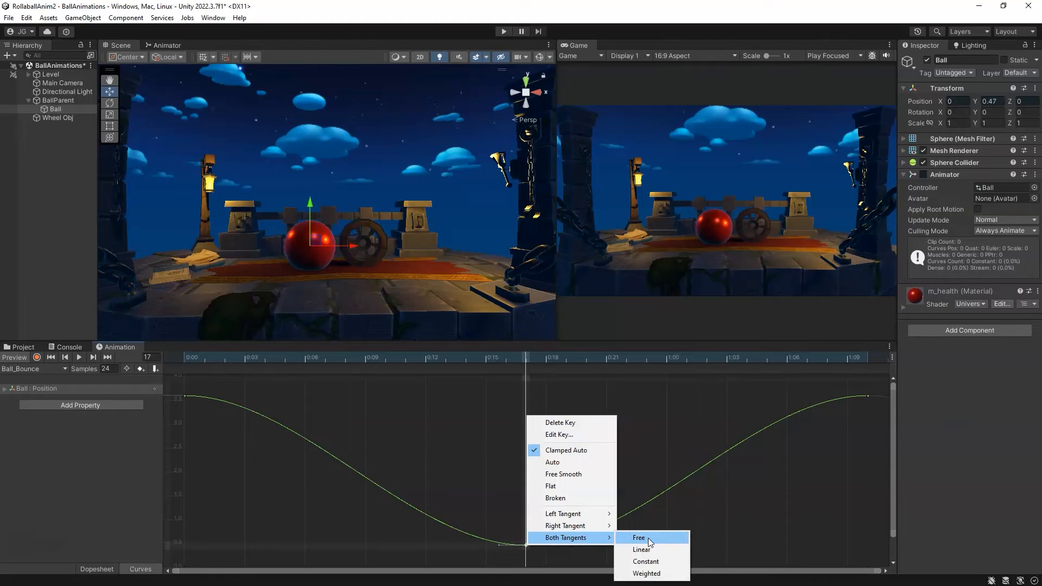
left_click(649, 538)
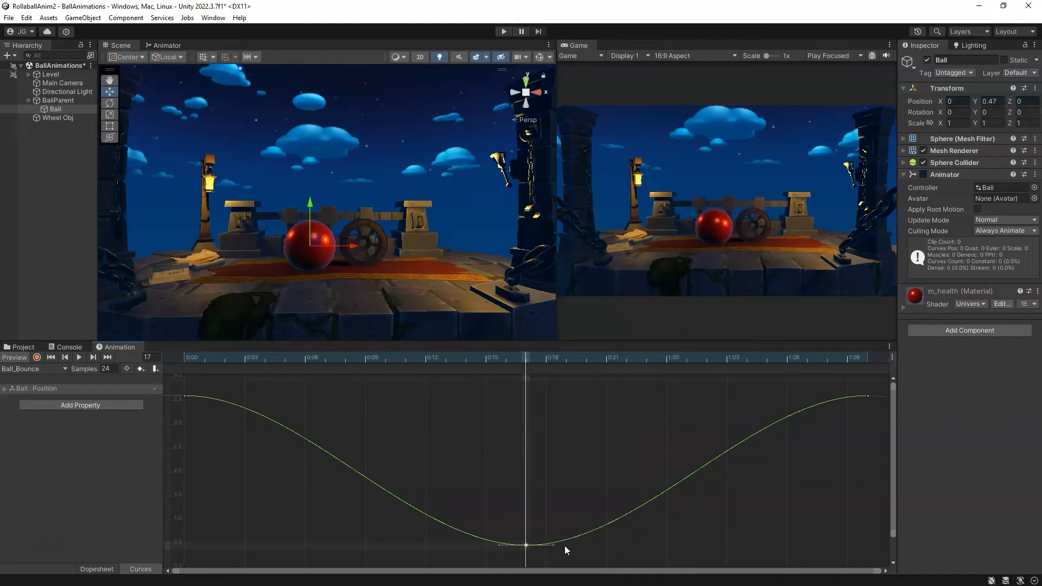
right_click(527, 545)
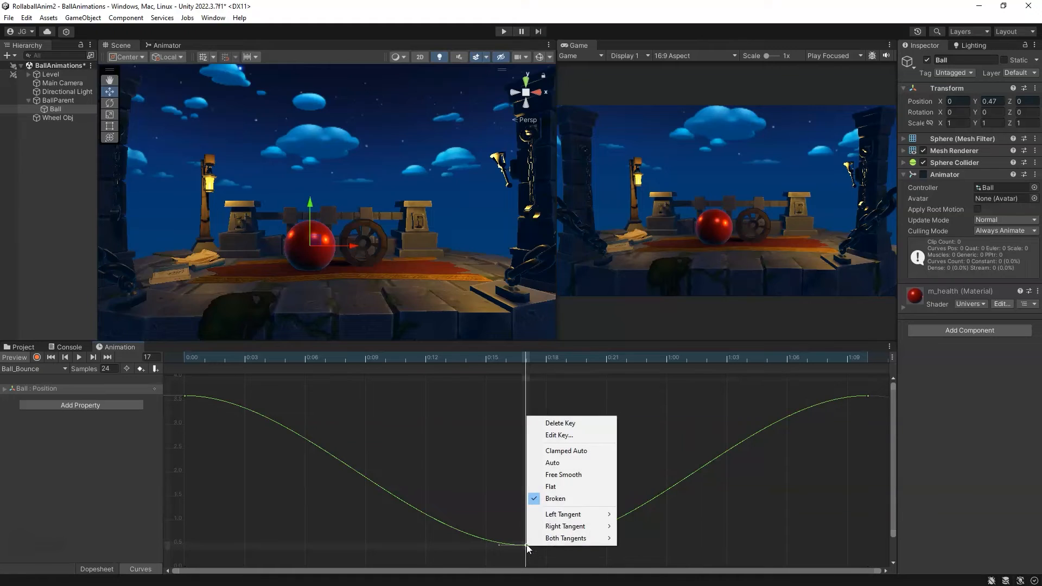
mouse_move(568, 538)
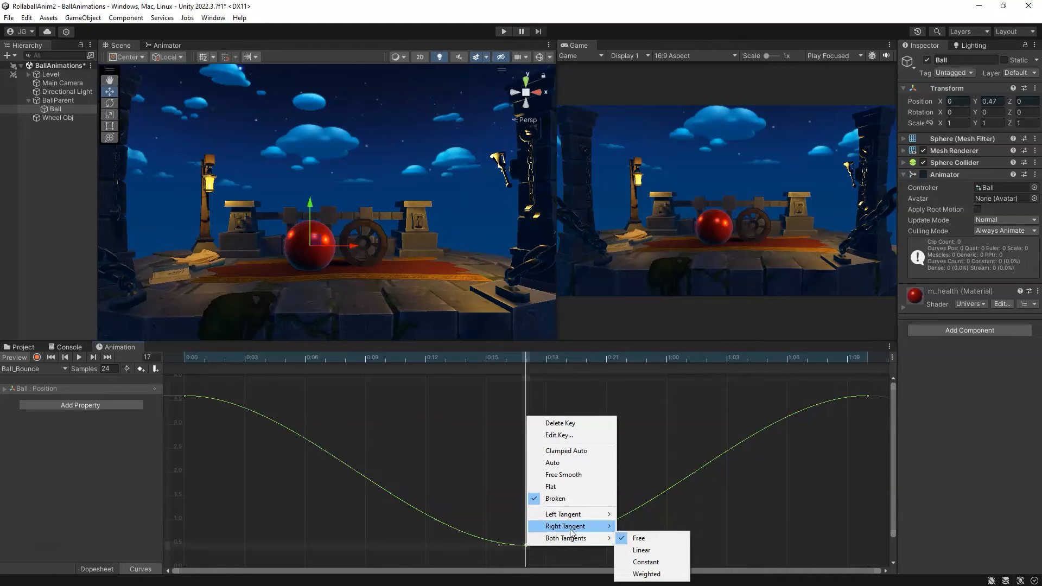
left_click(640, 537)
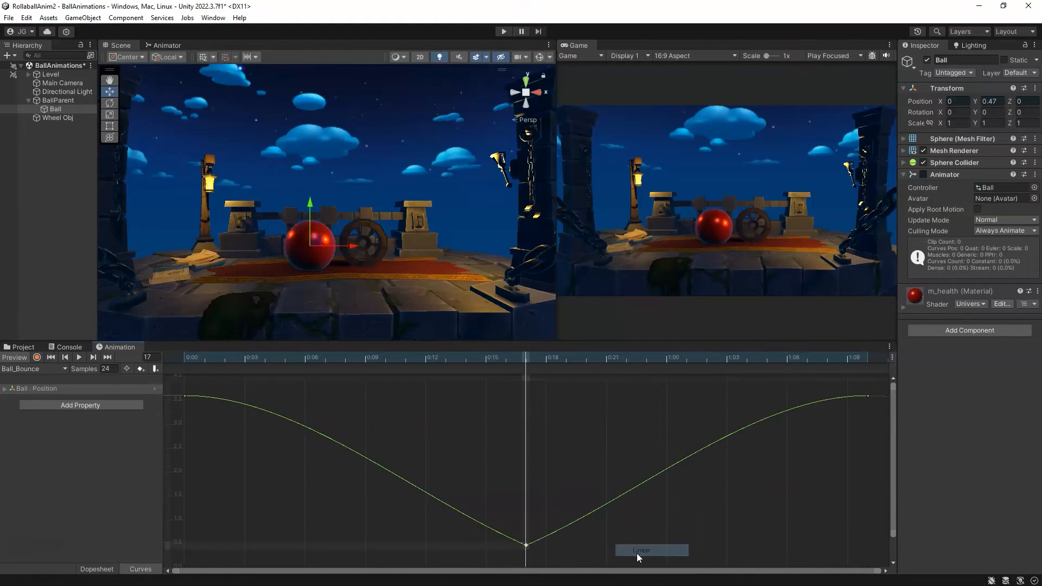
Switch both tangents of the frame 17 key to Free and play back the clip from frame 0
right_click(526, 544)
mouse_move(567, 536)
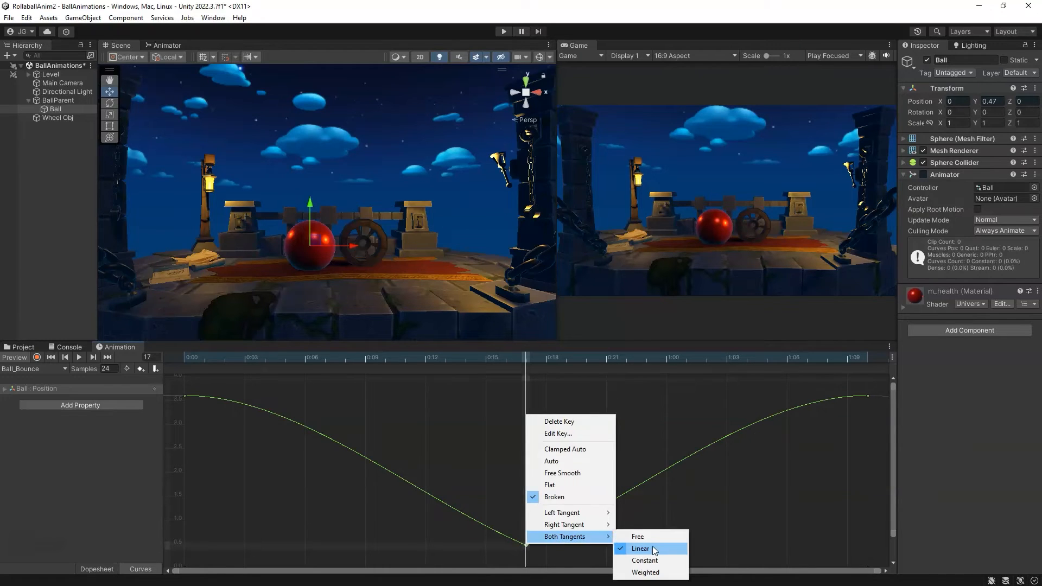
left_click(650, 538)
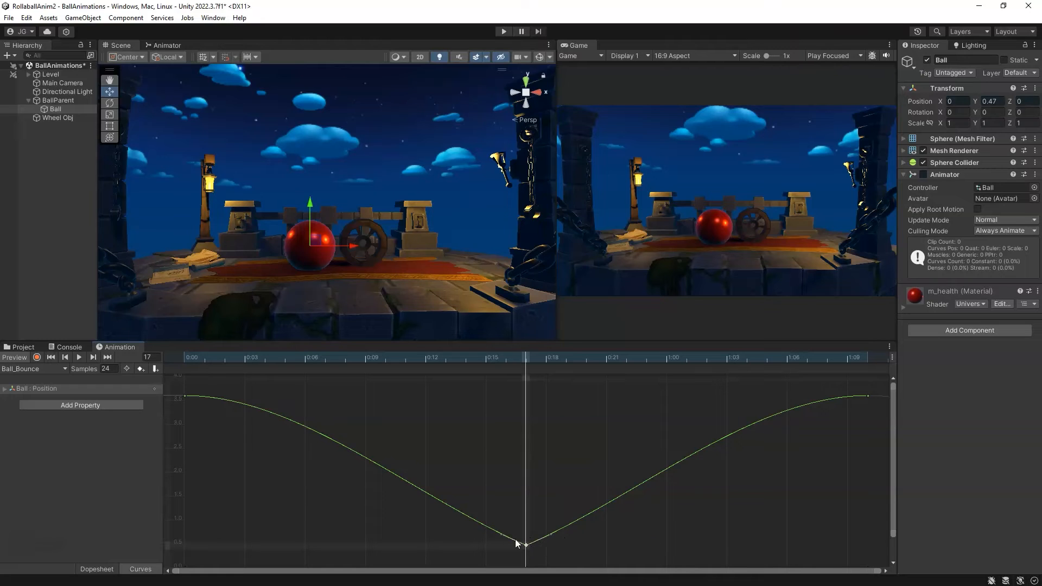
left_click(190, 357)
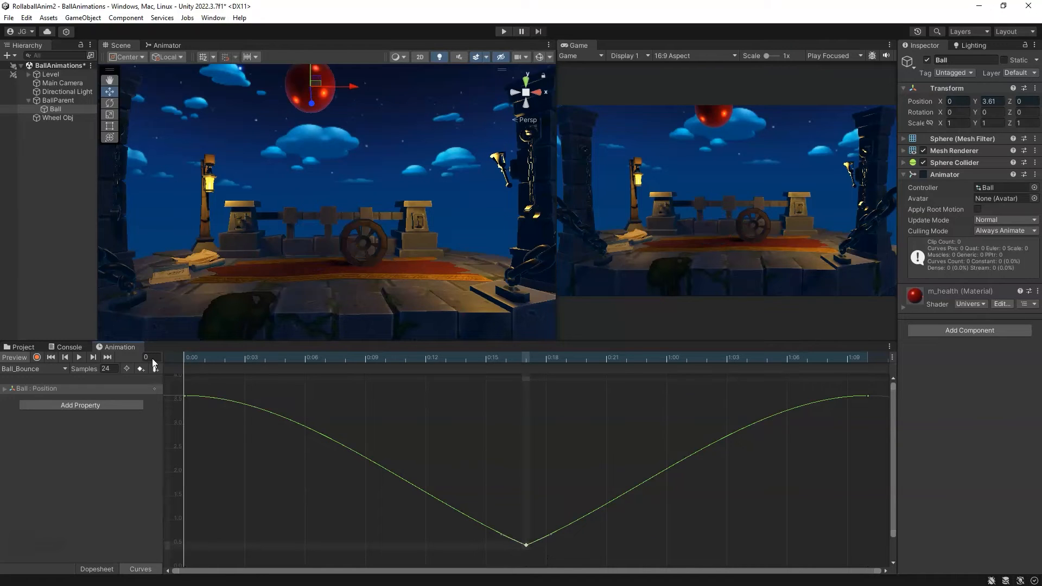
left_click(78, 357)
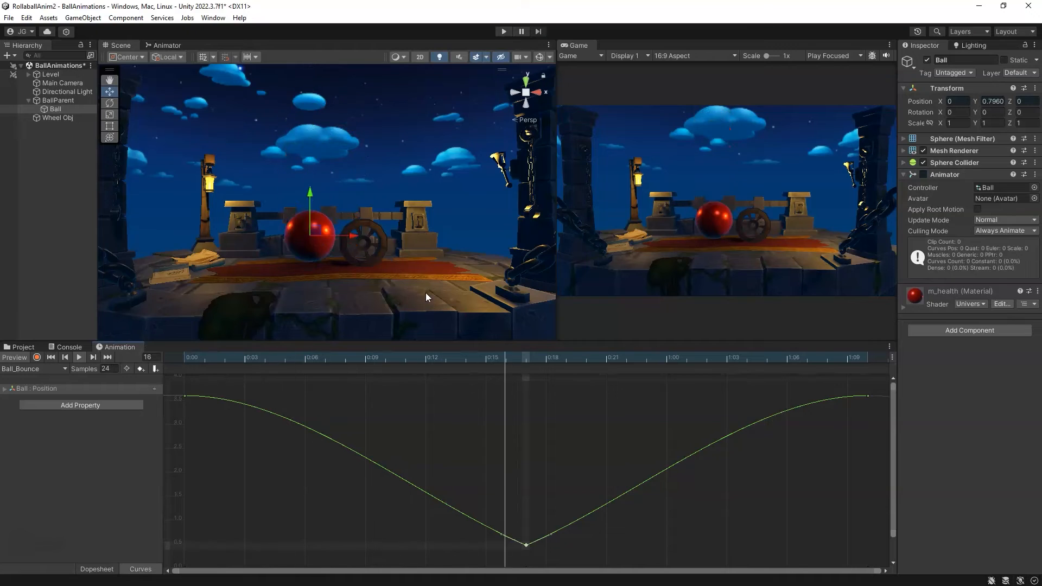
left_click(80, 357)
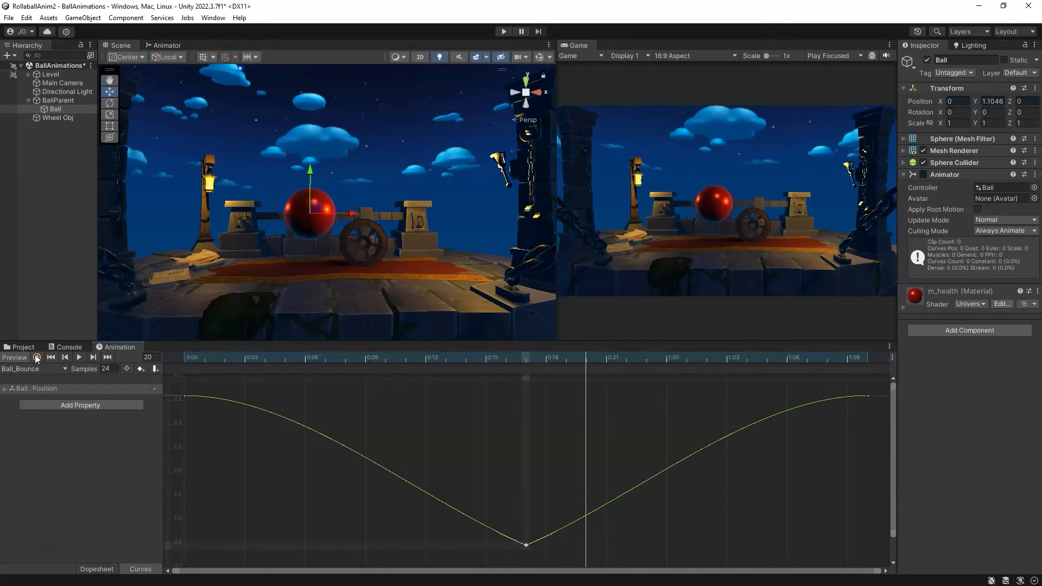
In the dopesheet, move the Ball's frame 17 position keys to frame 12 and the frame 34 keys to frame 24
left_click(24, 347)
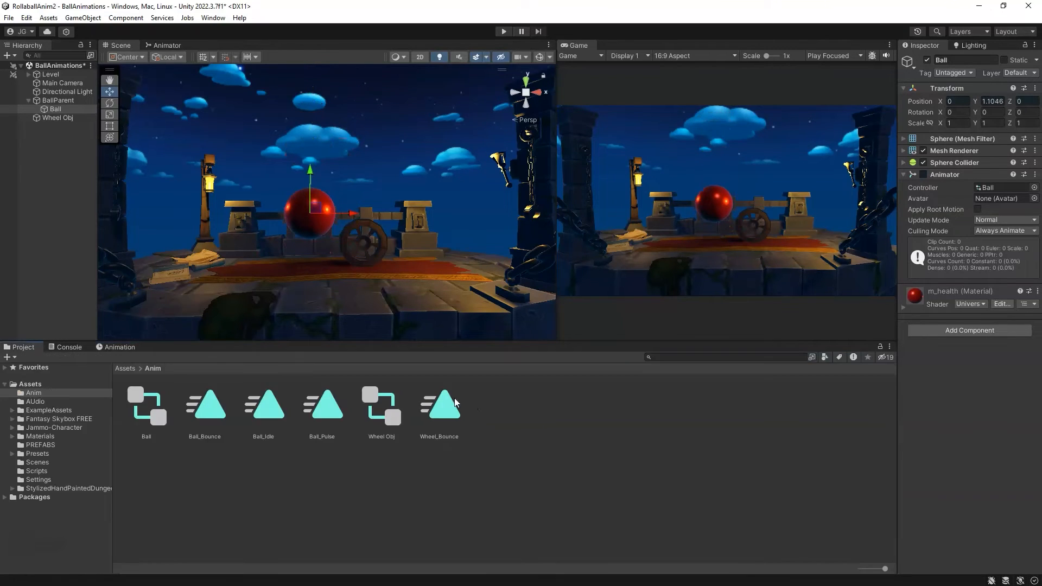
left_click(115, 347)
left_click(101, 568)
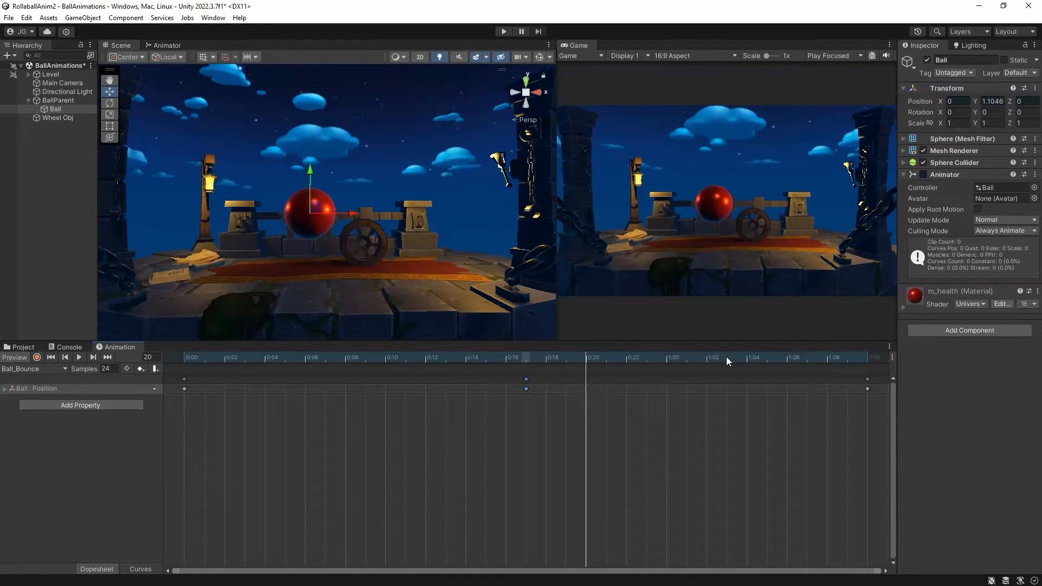
left_click_drag(529, 389, 434, 392)
left_click_drag(514, 389, 526, 389)
left_click_drag(566, 423, 436, 389)
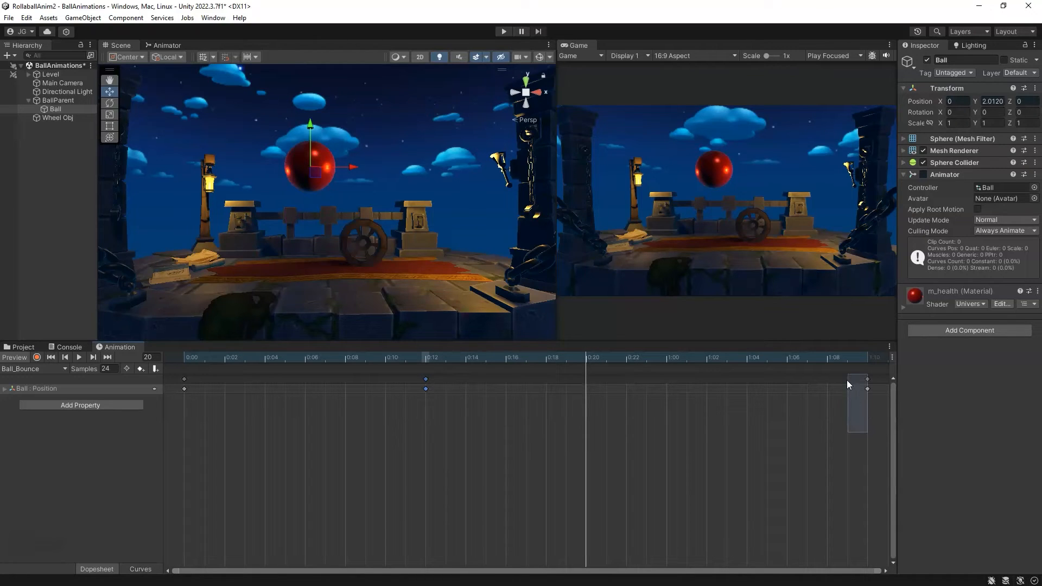
left_click_drag(848, 379, 673, 381)
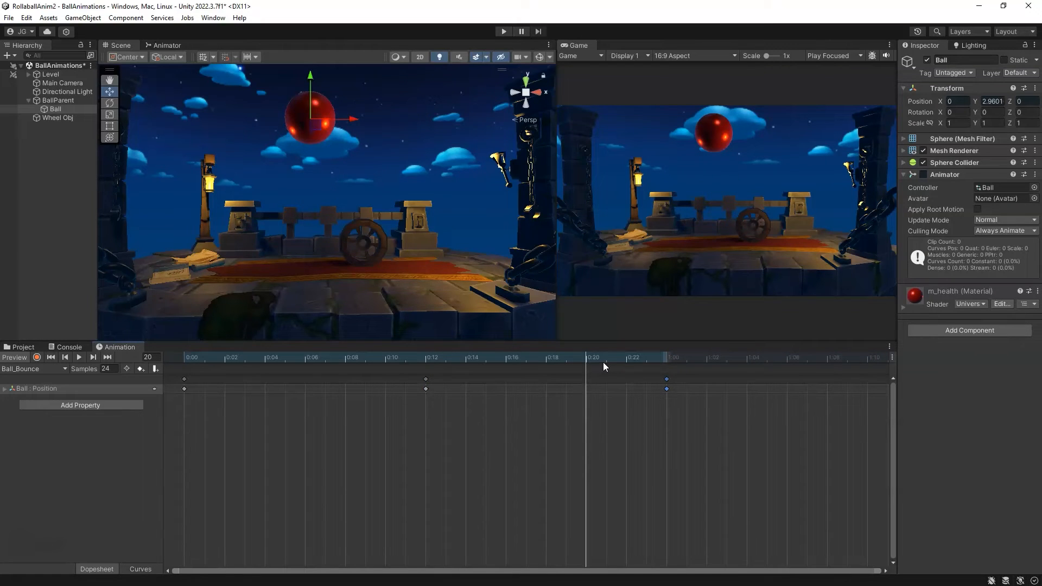
Play back the retimed bounce and scrub through it, finishing with the playhead on frame 0
left_click_drag(601, 361, 123, 365)
left_click(78, 359)
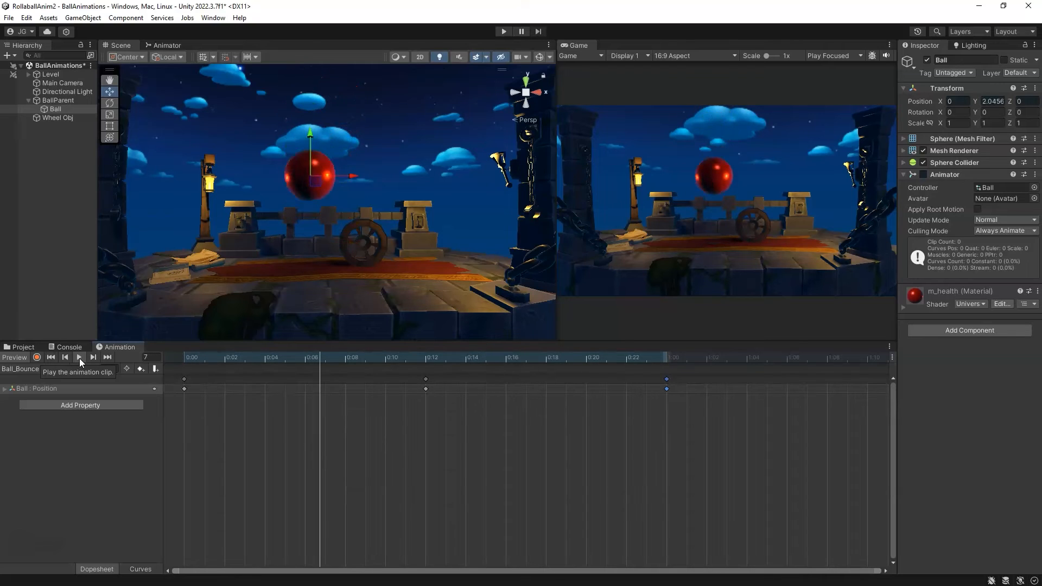
left_click_drag(294, 363, 145, 375)
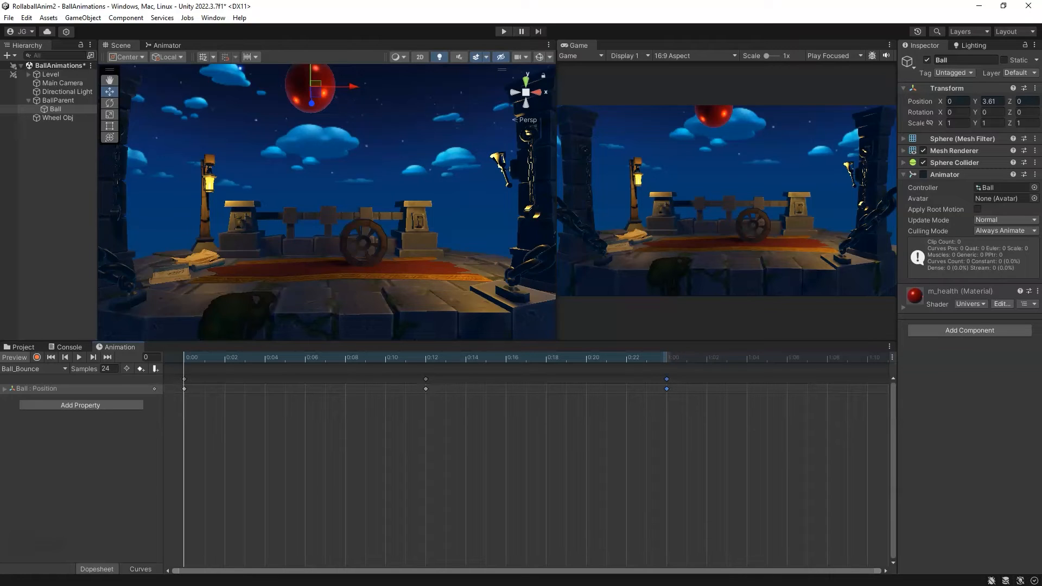
left_click(207, 356)
left_click(190, 359)
left_click_drag(187, 359, 496, 360)
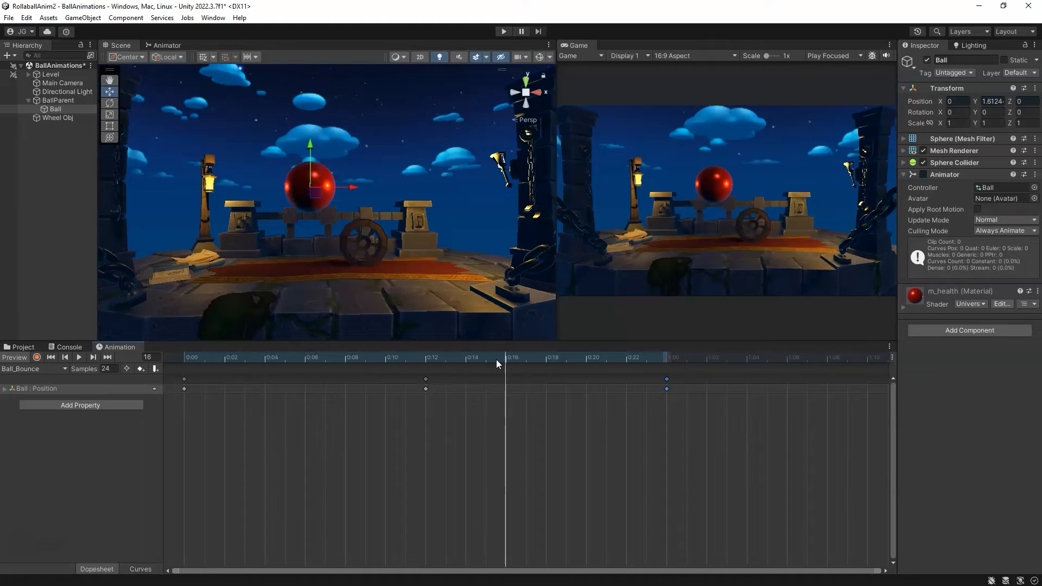
left_click_drag(238, 365, 158, 363)
Copy the Ball's frame 0 position key and paste it at frame 4
left_click(184, 388)
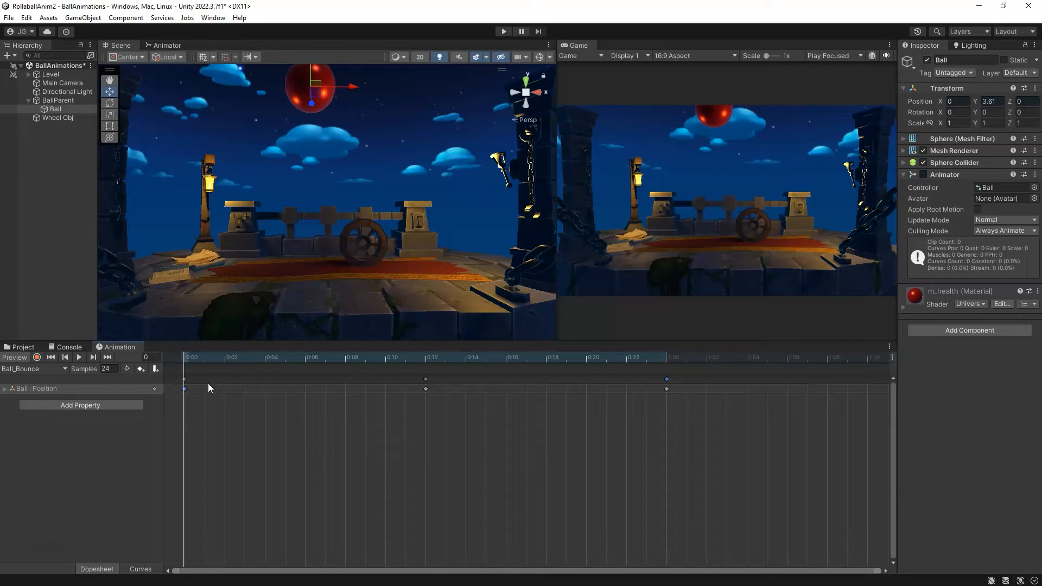
left_click_drag(200, 359, 272, 388)
key("ctrl+v")
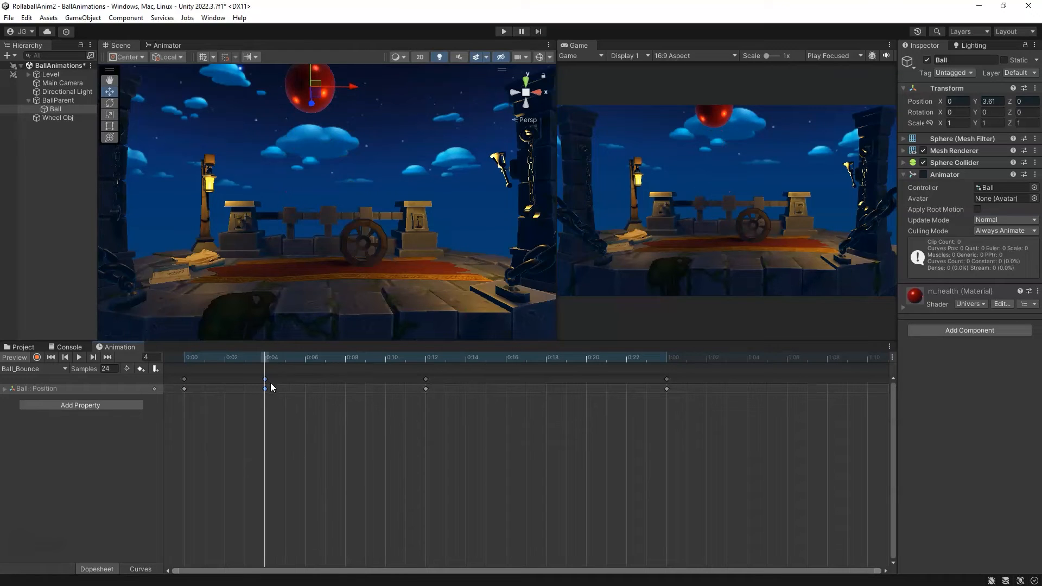
Delete the Ball's pasted frame 4 position keys and expand the Position property into its axis channels
key("Delete")
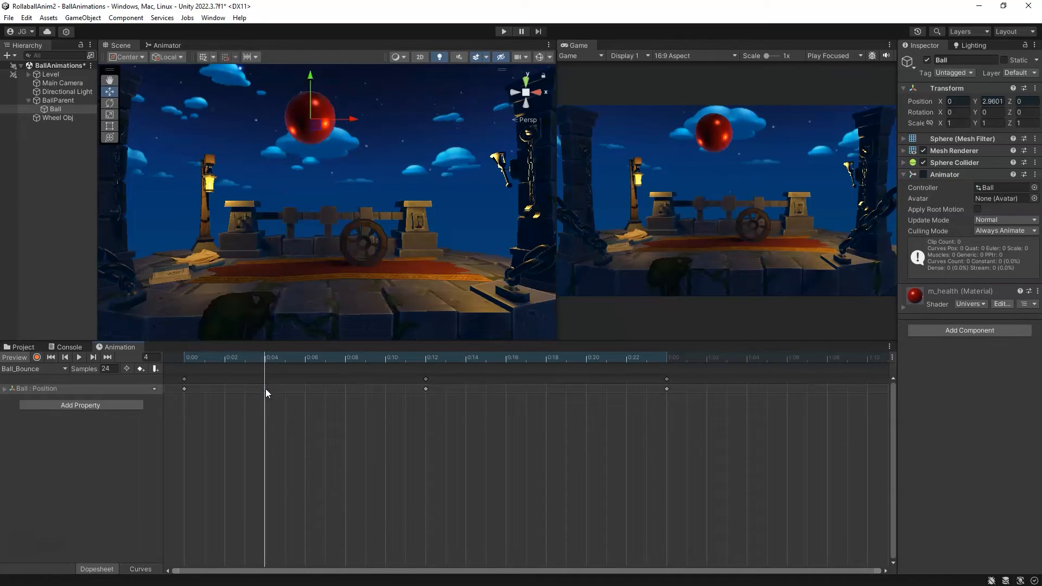
left_click(6, 389)
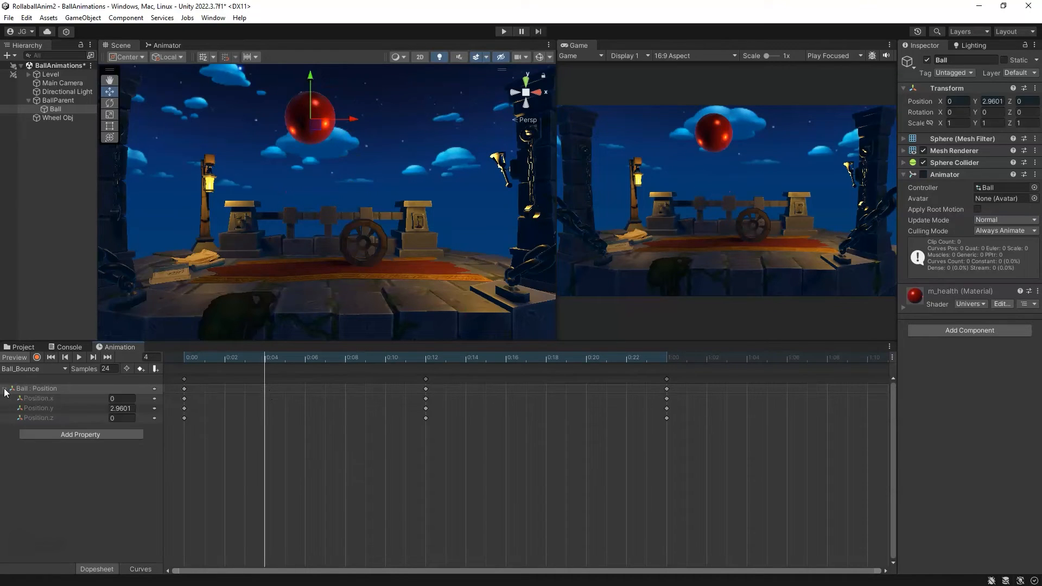
Examine the Ball's Position X and Y key values at frames 0 and 12
left_click(128, 398)
left_click(184, 399)
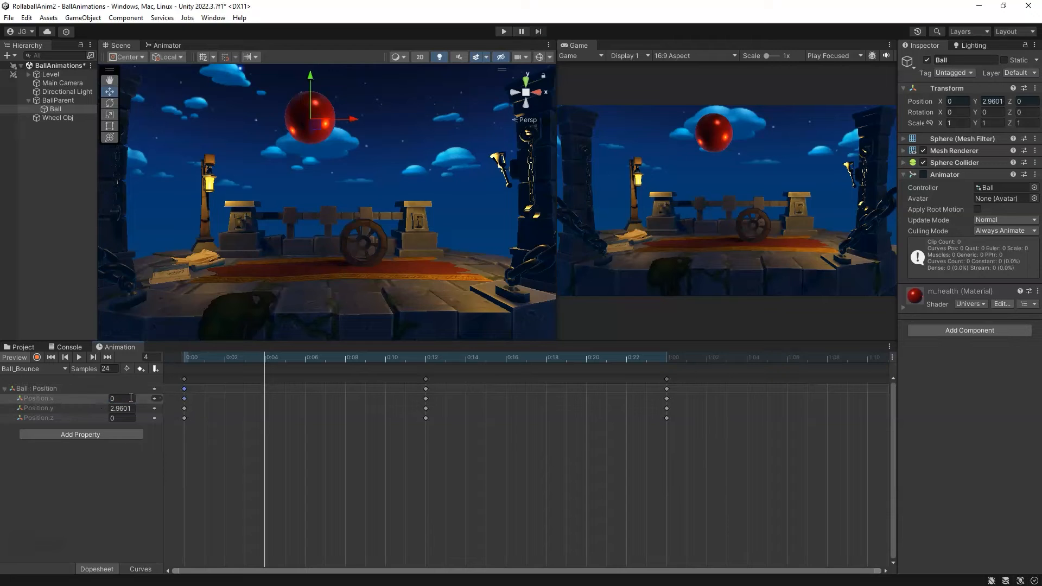
left_click_drag(211, 358, 178, 370)
left_click(108, 407)
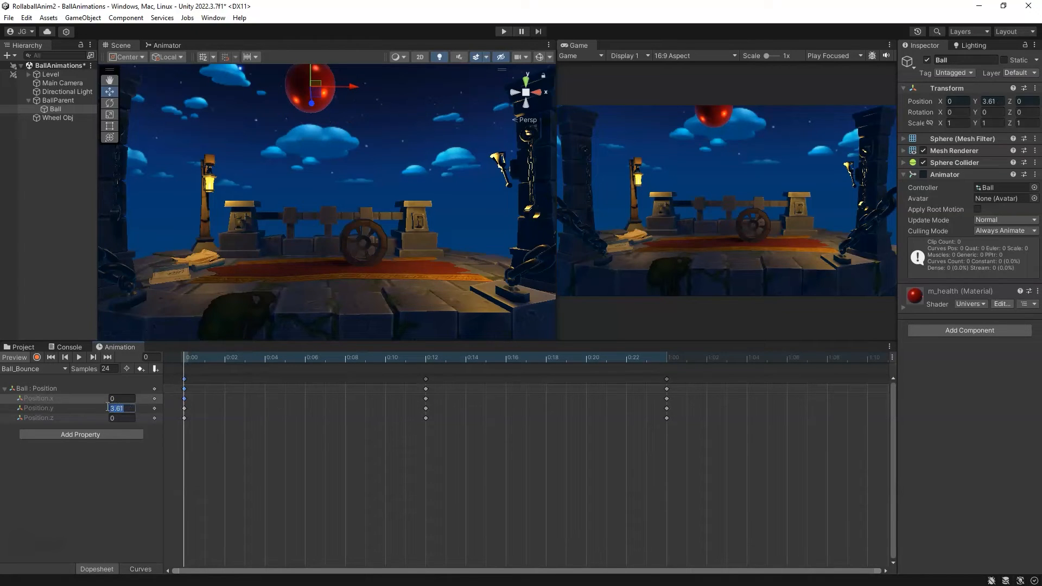
left_click_drag(345, 358, 428, 406)
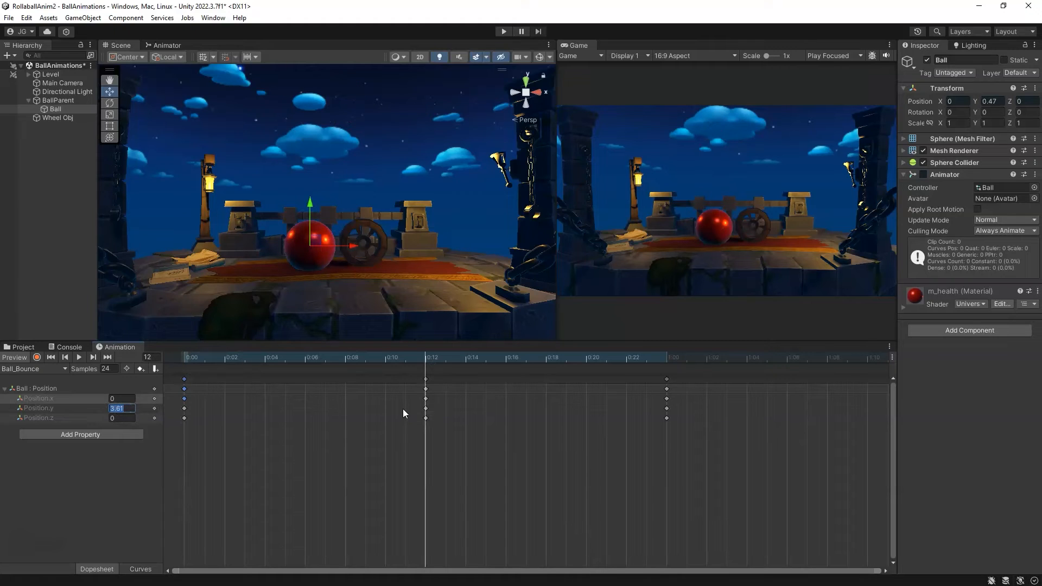
left_click(426, 408)
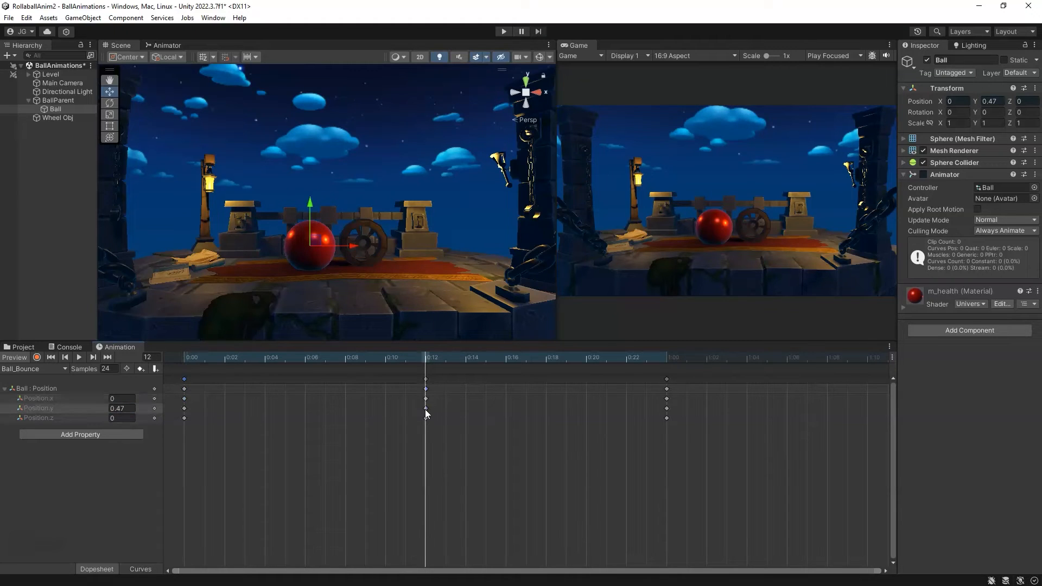
left_click(184, 408)
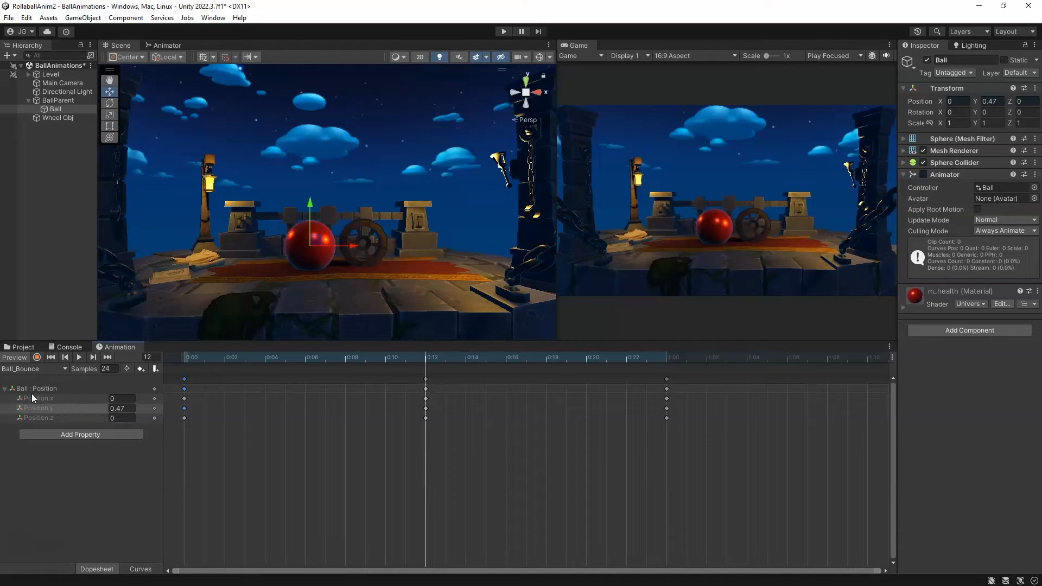
With the playhead on frame 0, add the Ball's Transform Scale property to the clip and expand its axis channels
left_click(187, 358)
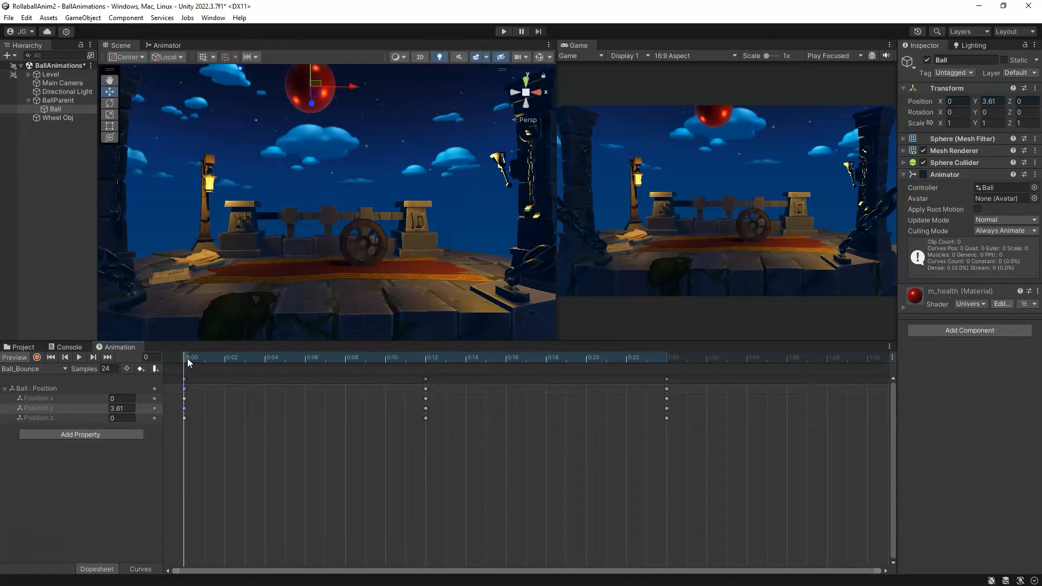
left_click(95, 436)
left_click(150, 434)
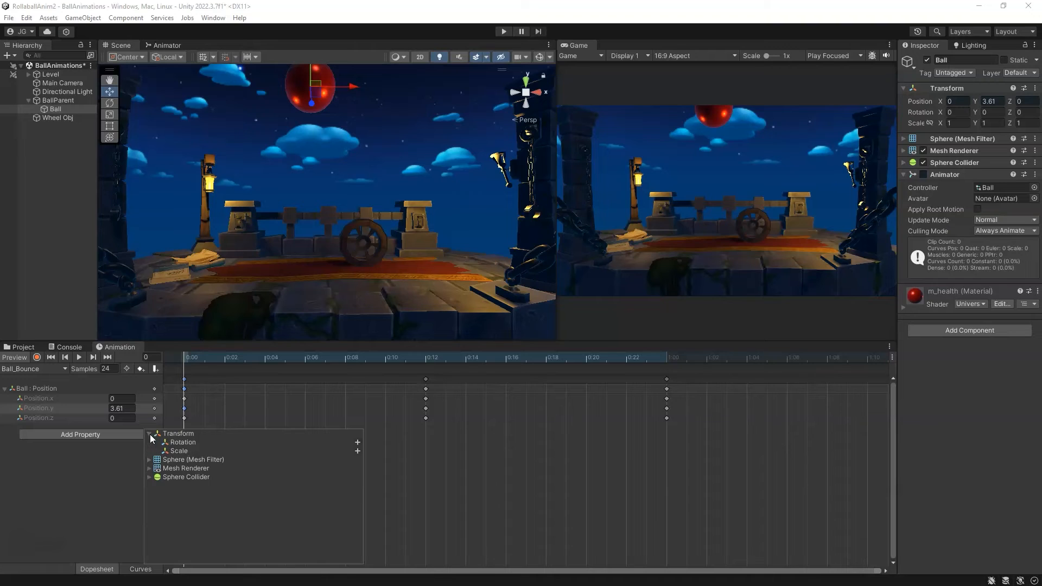
left_click(179, 450)
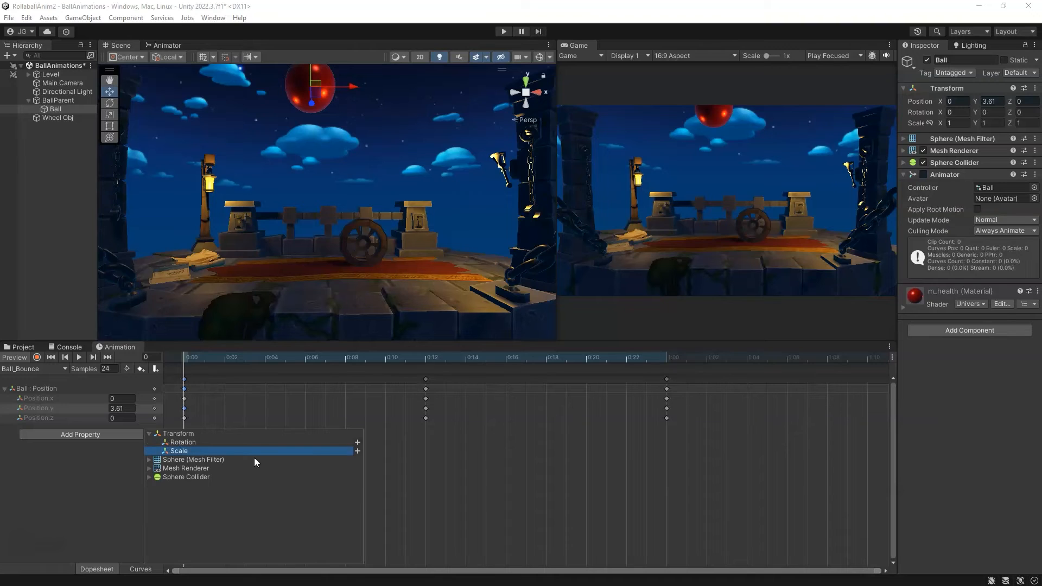
left_click(358, 451)
left_click(6, 428)
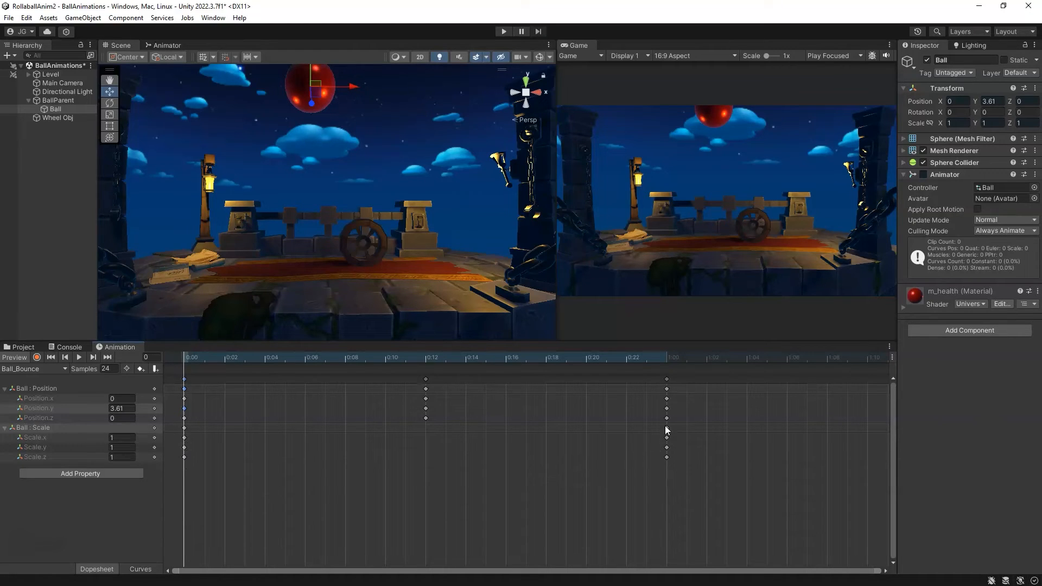
At frame 12, try squashing the Ball vertically with the Scale tool to about 0.82 on Y
left_click_drag(670, 357, 432, 385)
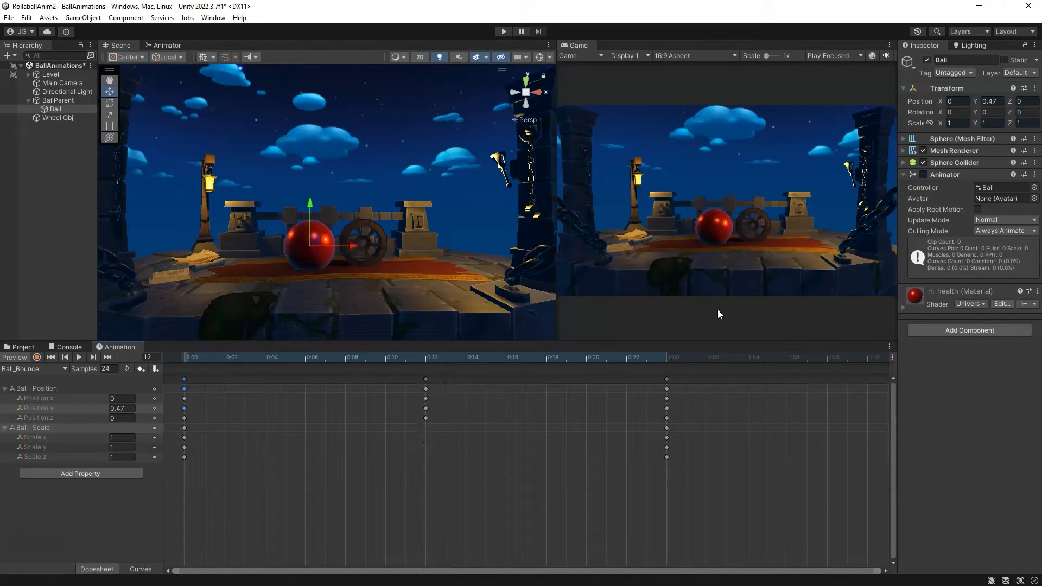
left_click(111, 115)
left_click_drag(385, 219, 316, 270, "alt")
scroll(318, 270, "up", 3)
mouse_move(320, 273)
middle_mouse_down()
mouse_move(327, 289)
mouse_move(324, 268)
middle_mouse_up()
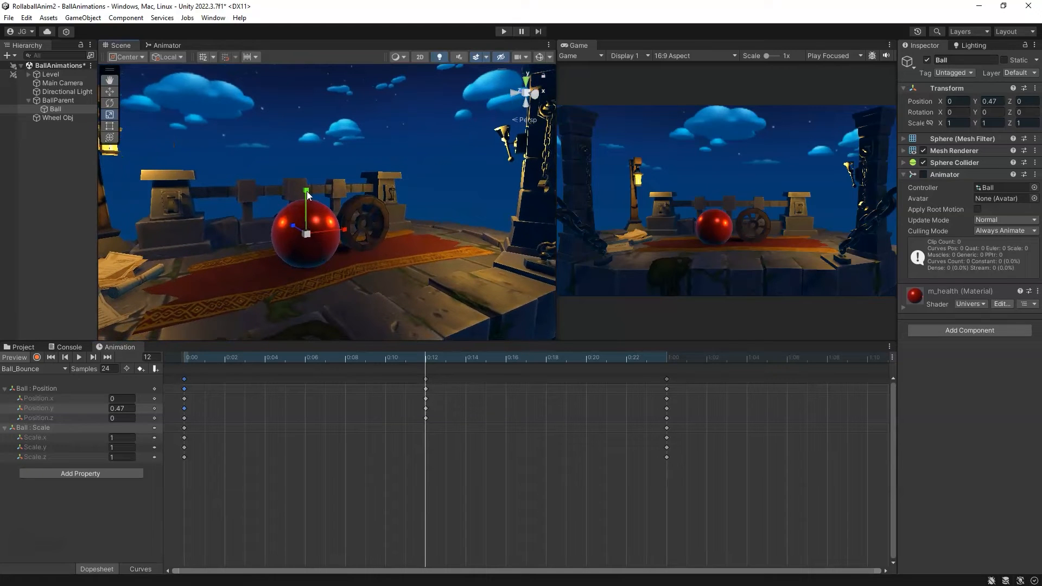
mouse_move(307, 191)
left_mouse_down()
mouse_move(306, 210)
mouse_move(305, 197)
left_mouse_up()
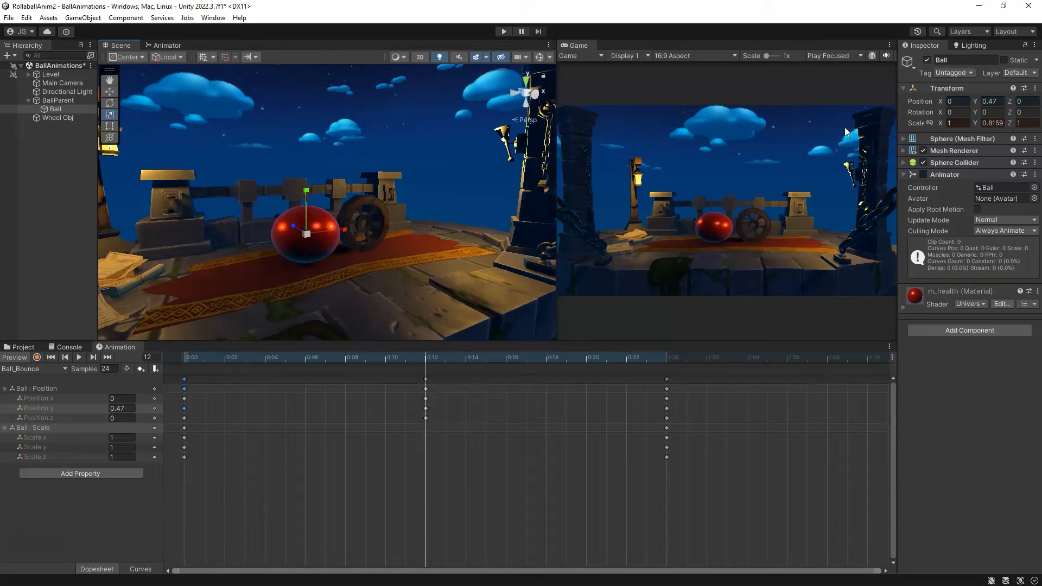
Try setting the Ball's scale at frame 12 to 0.8 on Y and 1.2 on X without recording
left_click(993, 123)
type("0.8")
key("shift+Tab")
left_click_drag(390, 281, 331, 250, "alt")
left_click_drag(998, 124, 961, 124)
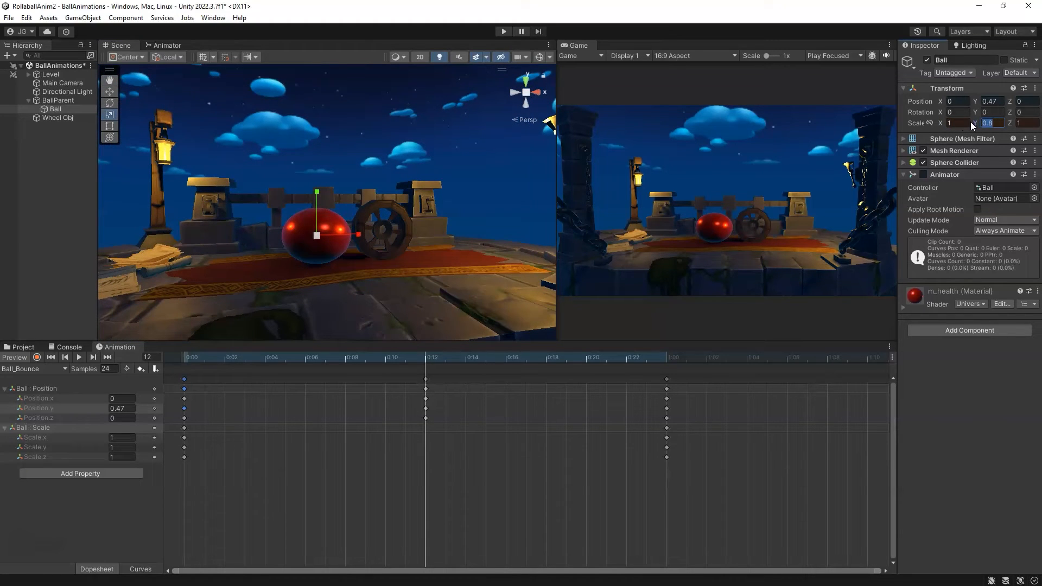
left_click(958, 123)
type("1.2")
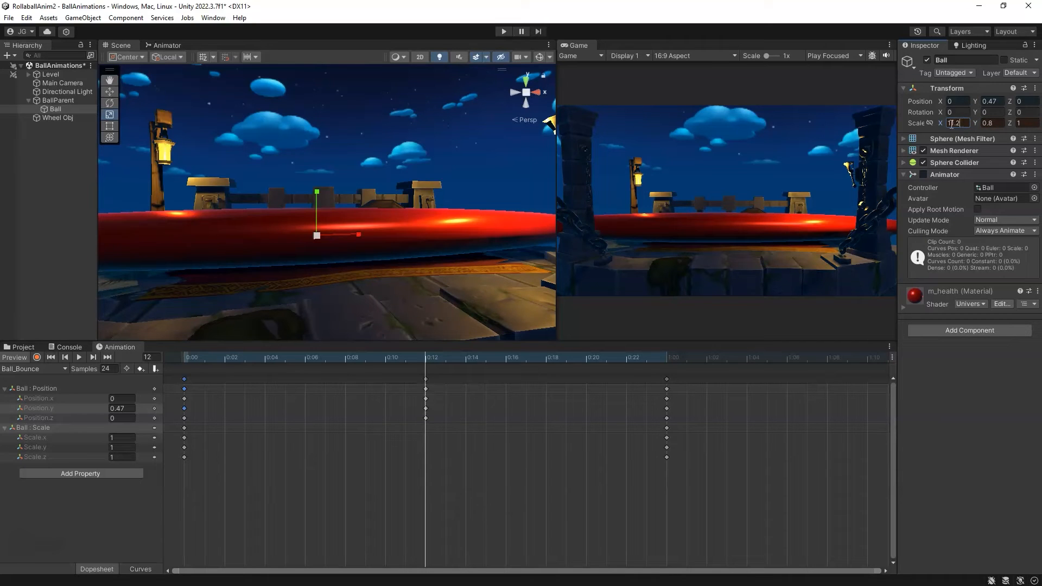
left_click(951, 123)
key("BackSpace")
left_click(994, 124)
left_click_drag(996, 123, 988, 123)
left_click(969, 123)
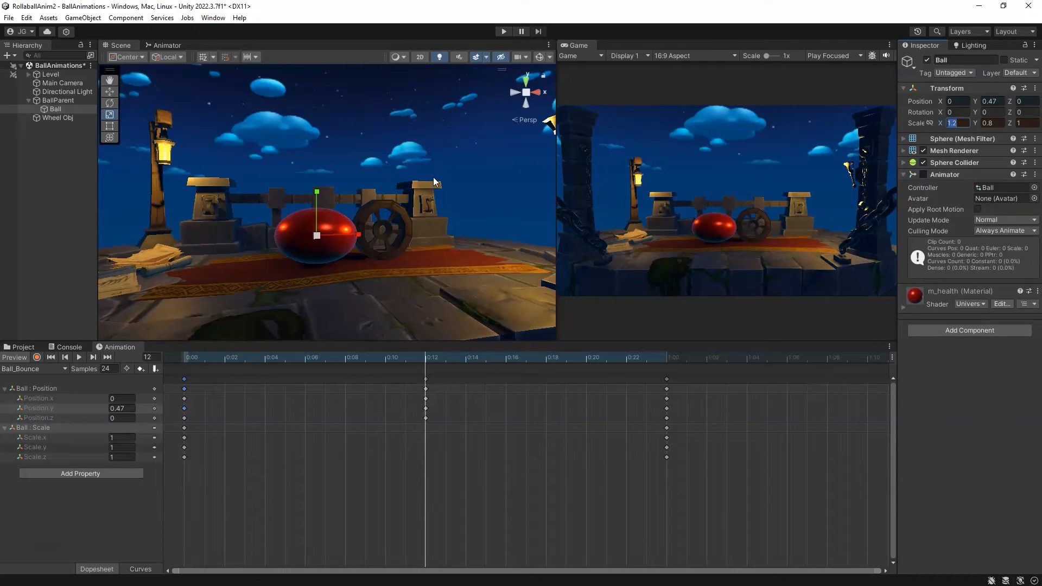
Examine the squashed Ball up close, switch to the Move tool and scrub around frame 12 to check whether the scale is keyed
middle_click_drag(374, 302, 419, 304)
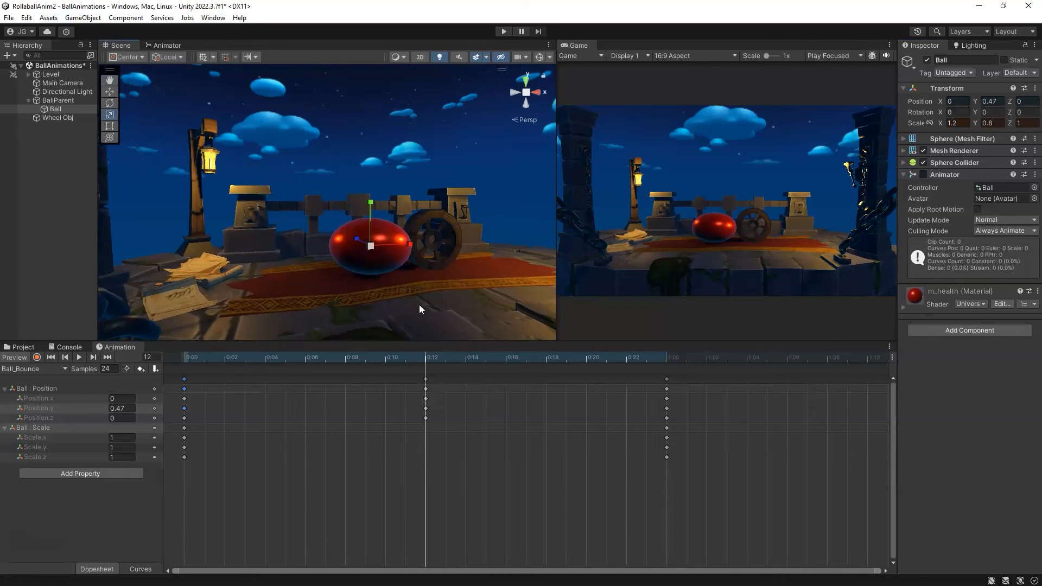
left_click_drag(419, 305, 399, 289, "alt")
scroll(398, 289, "up", 3)
middle_click_drag(399, 288, 365, 262)
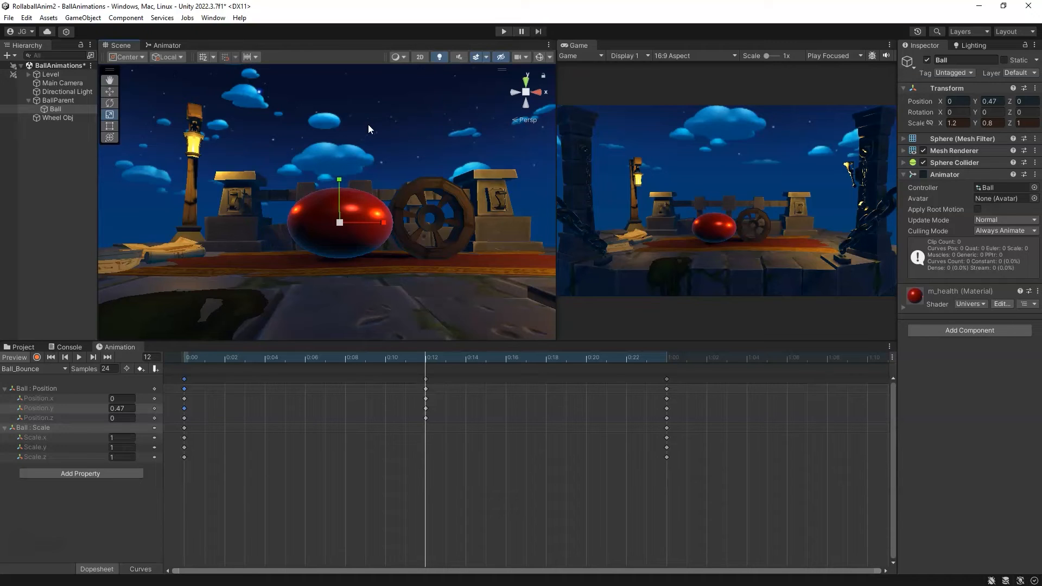
scroll(337, 220, "up", 1)
middle_click_drag(337, 220, 309, 213)
left_click_drag(309, 213, 339, 235, "alt")
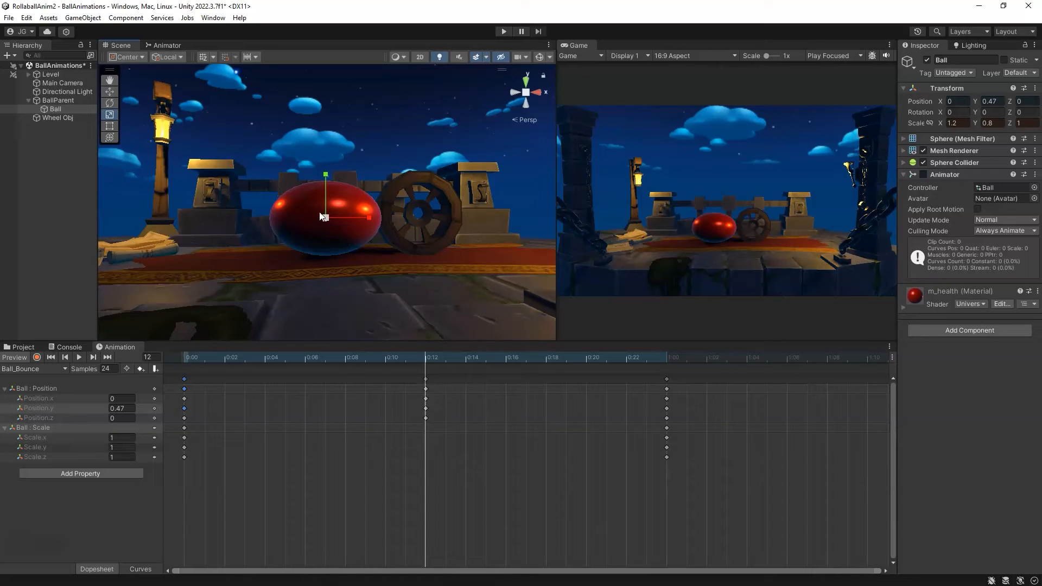
key("w")
left_click_drag(421, 360, 411, 358)
left_click_drag(414, 358, 421, 360)
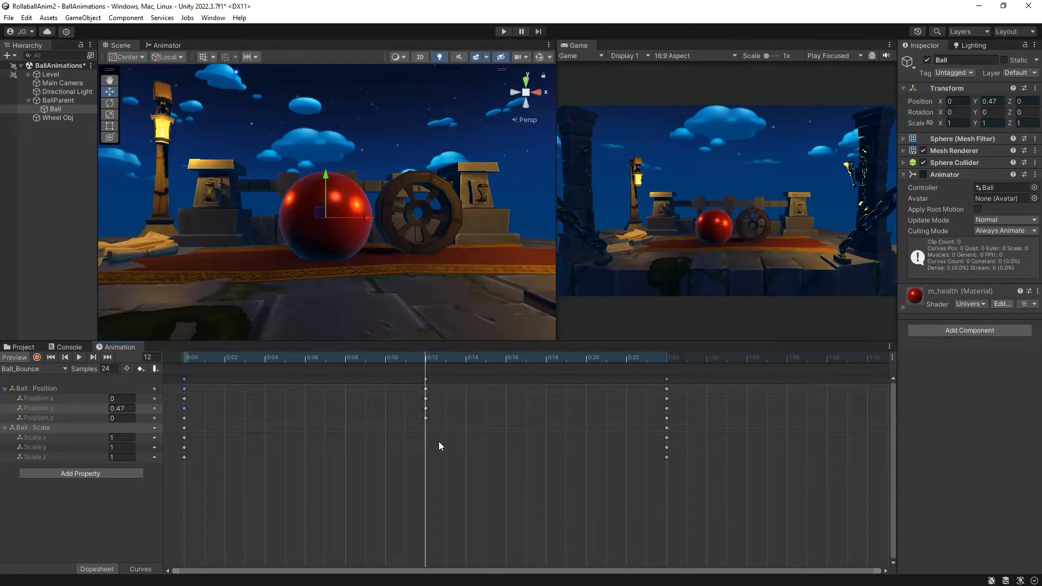
Turn on keyframe recording and key the Ball's scale at frame 12 to 1.2 on X and 0.8 on Y
left_click(37, 358)
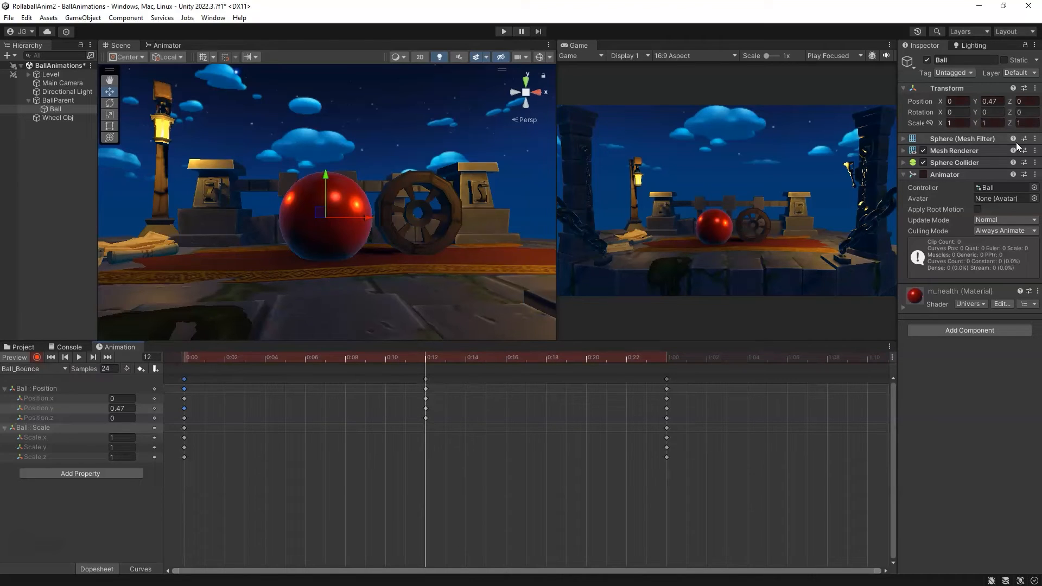
left_click(998, 123)
type(".8")
left_click(954, 123)
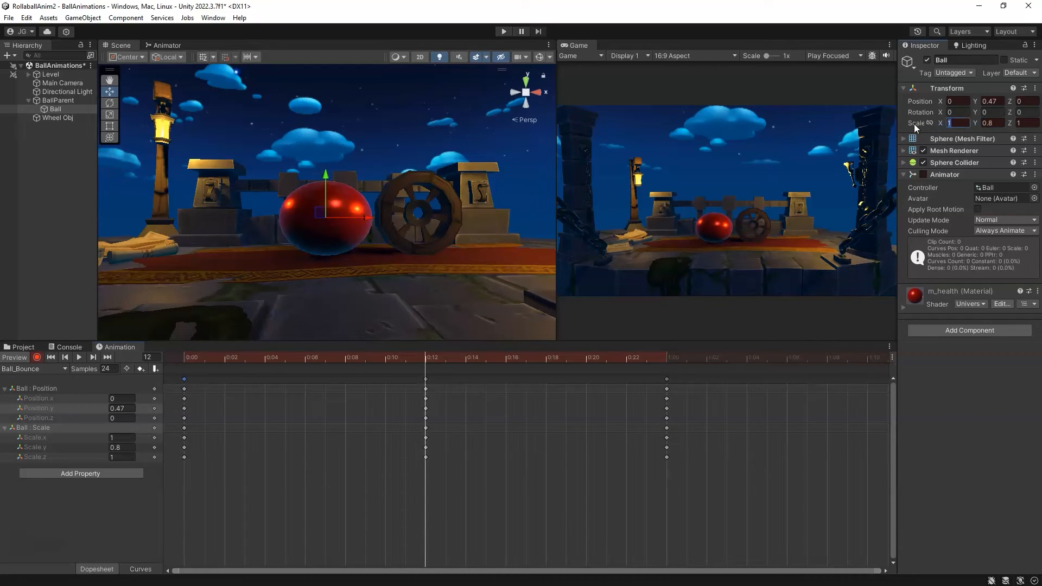
type(".2")
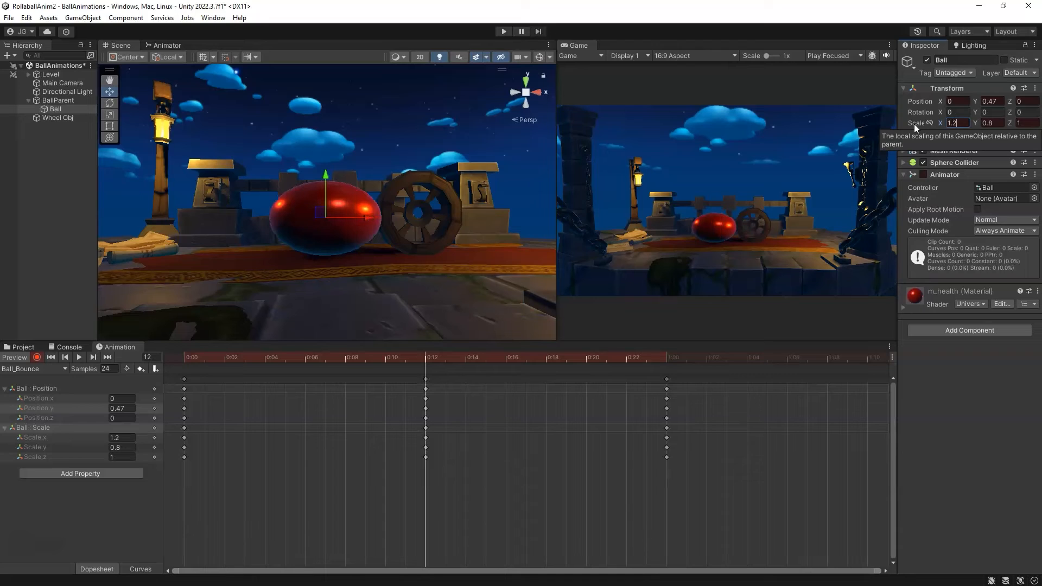
left_click(1000, 122)
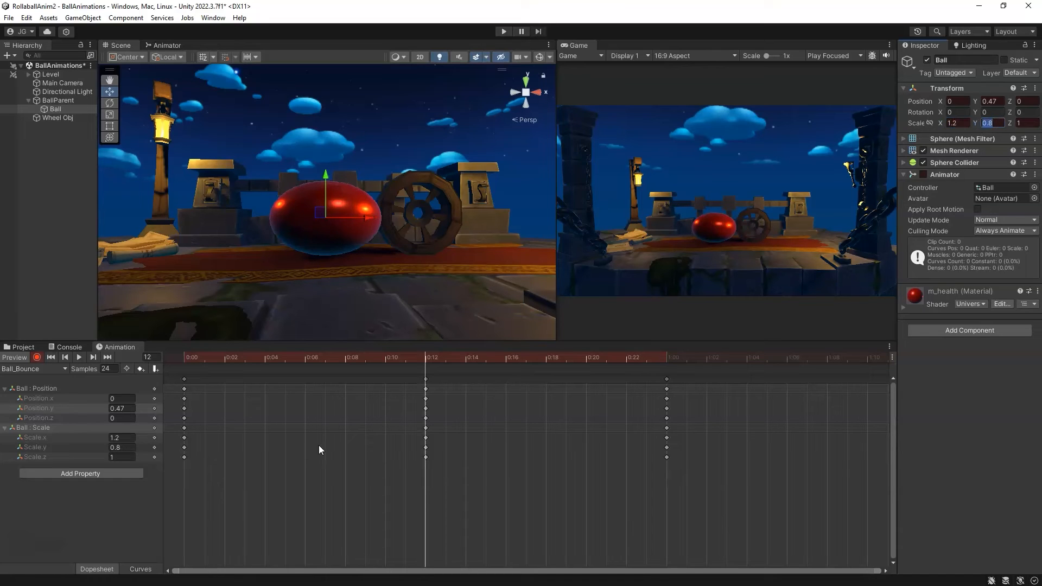
Scrub through the bounce to review the scale change, finishing with the playhead on frame 12
left_click_drag(425, 357, 384, 384)
scroll(375, 198, "down", 2)
scroll(376, 205, "down", 3)
left_click_drag(220, 363, 428, 373)
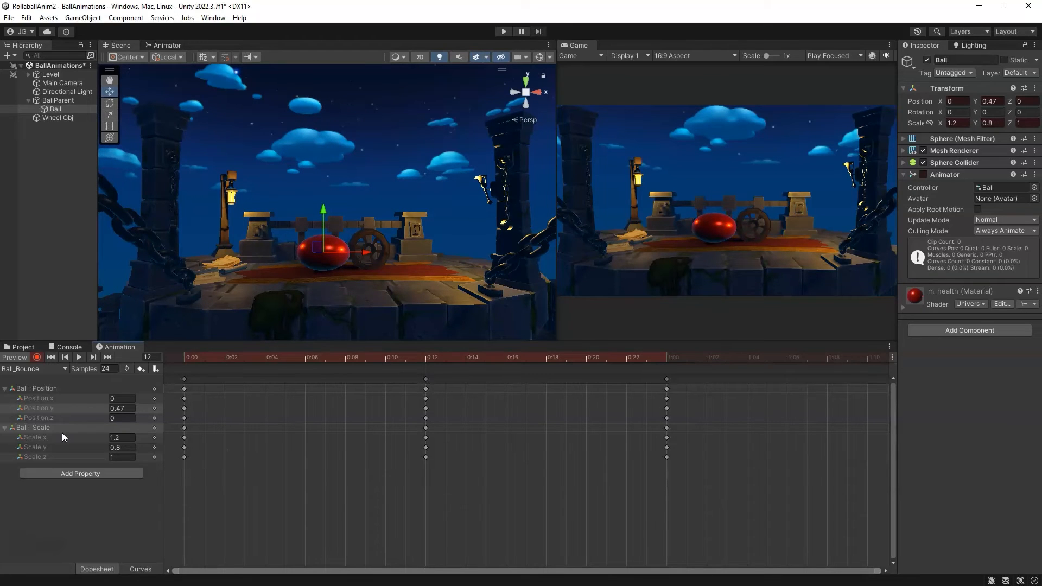
Copy the Ball's frame 0 scale keys and paste them at frames 11 and 13
left_click(47, 428)
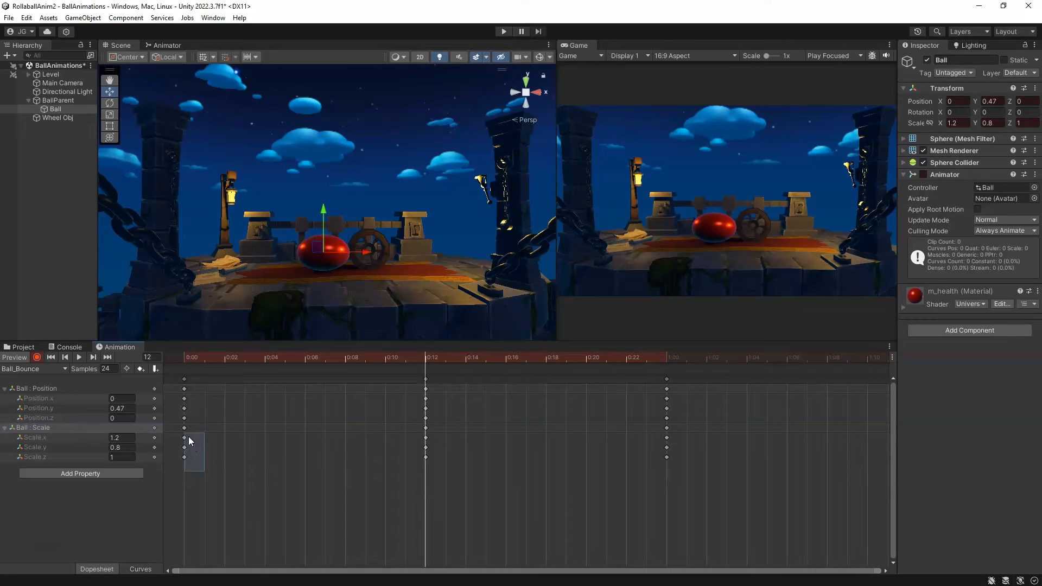
mouse_move(178, 430)
left_mouse_down()
mouse_move(190, 467)
mouse_move(182, 443)
left_mouse_up()
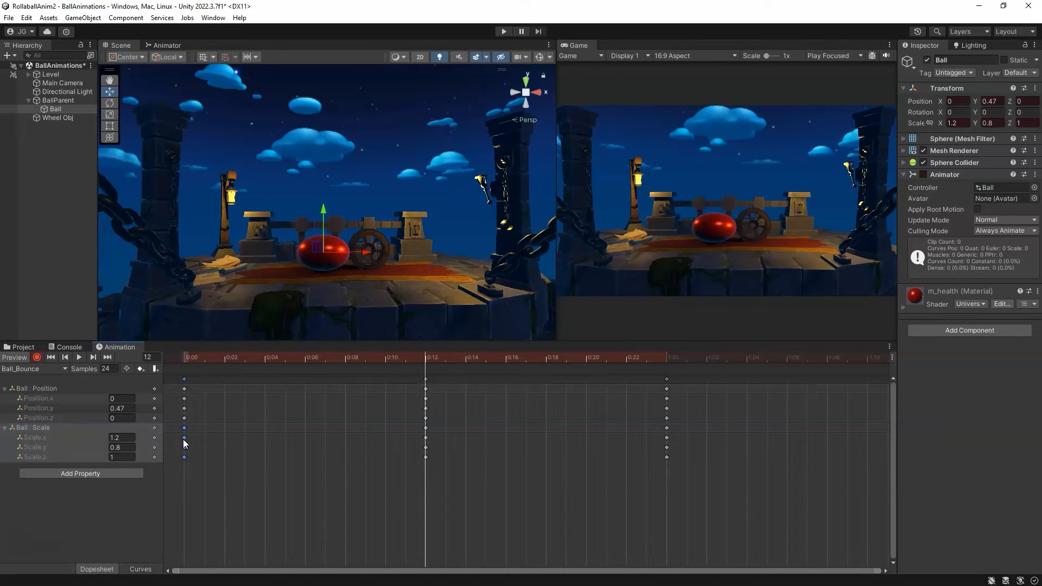
left_click(403, 360)
key("ctrl+v")
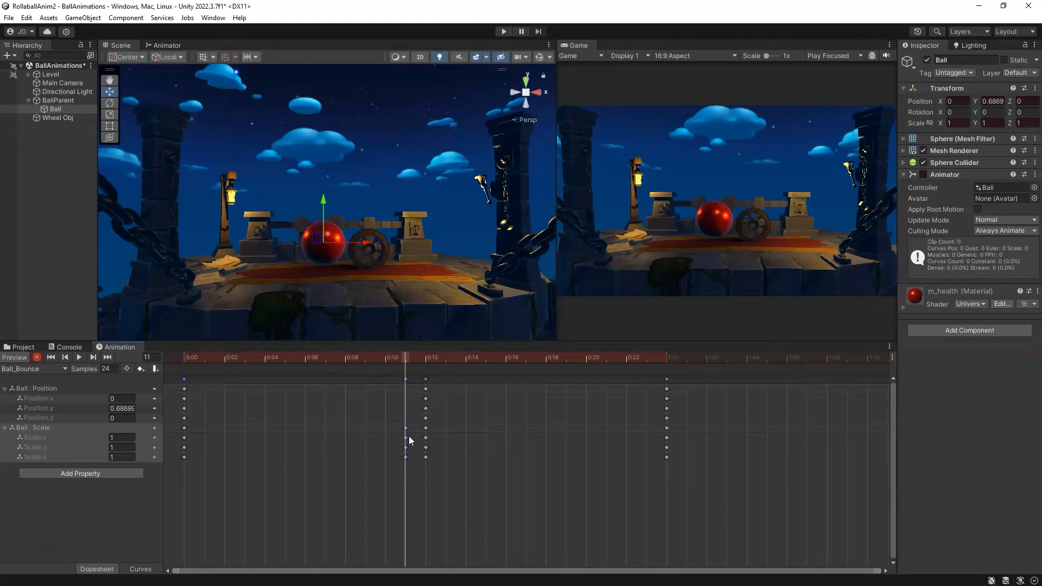
left_click_drag(406, 361, 331, 390)
key("ctrl+v")
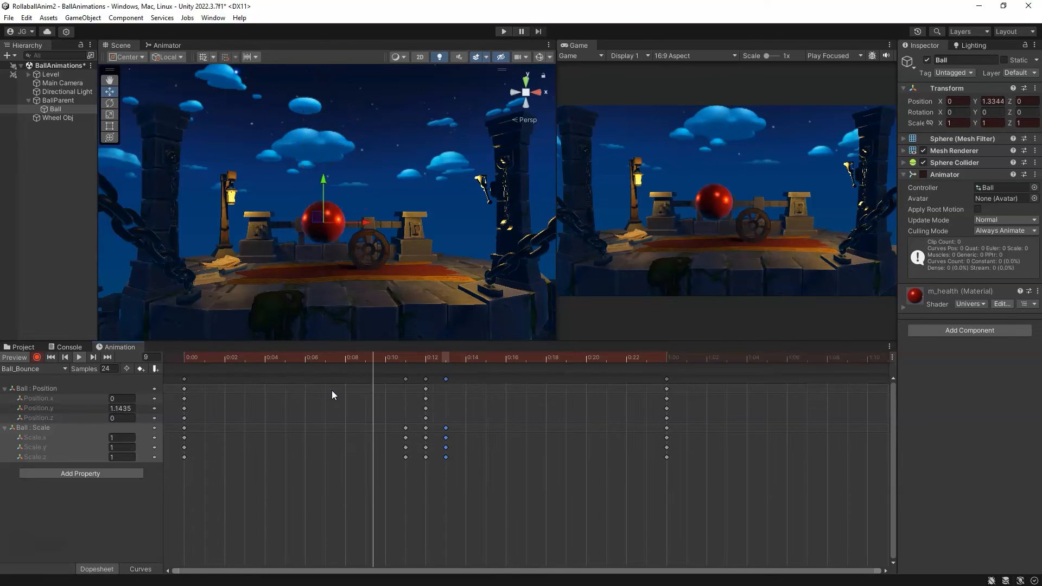
Deselect the Ball and play back the squash animation from frame 0
left_click(353, 489)
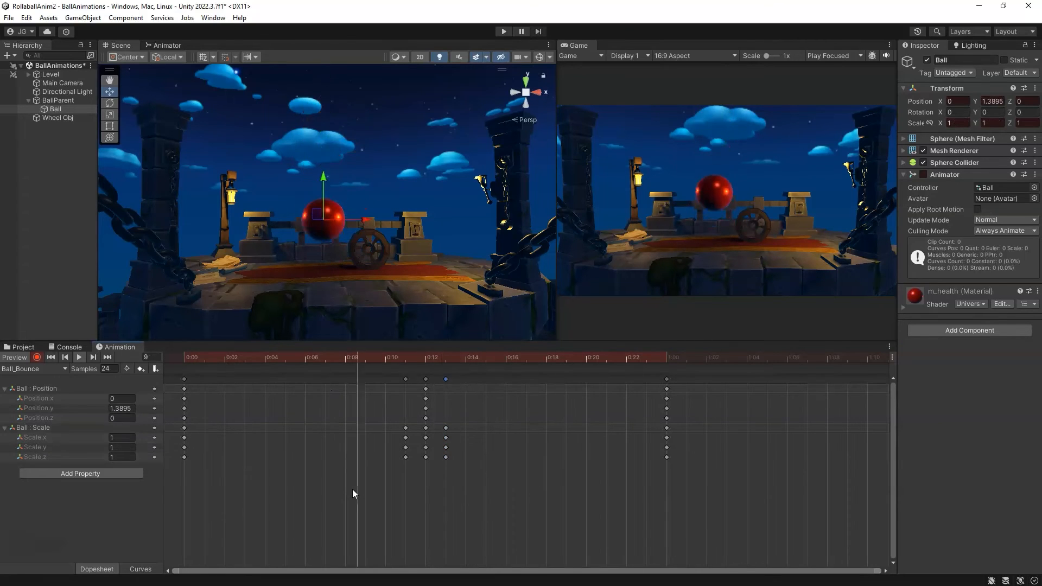
left_click(206, 148)
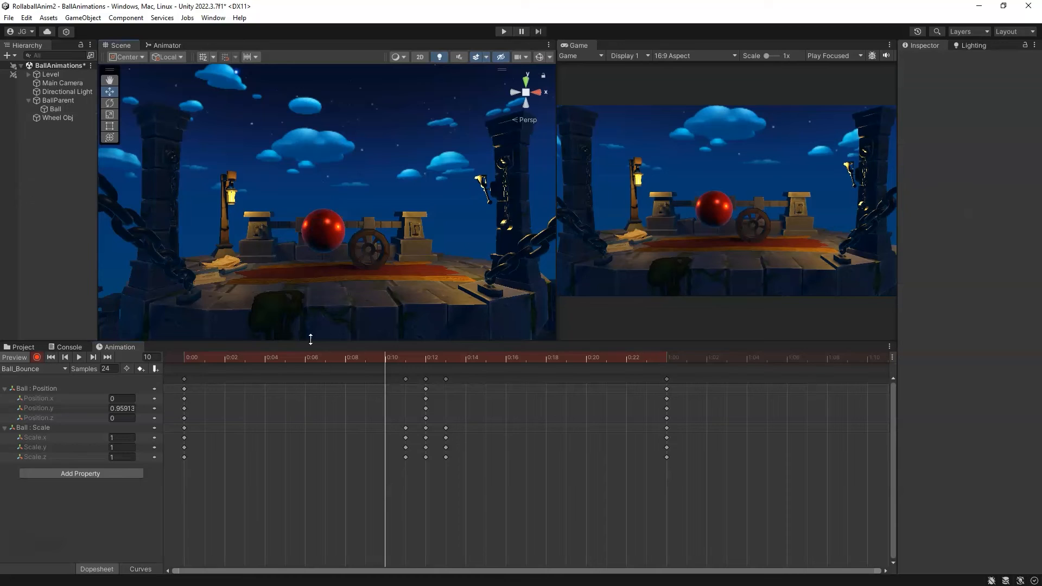
left_click(184, 358)
left_click(83, 356)
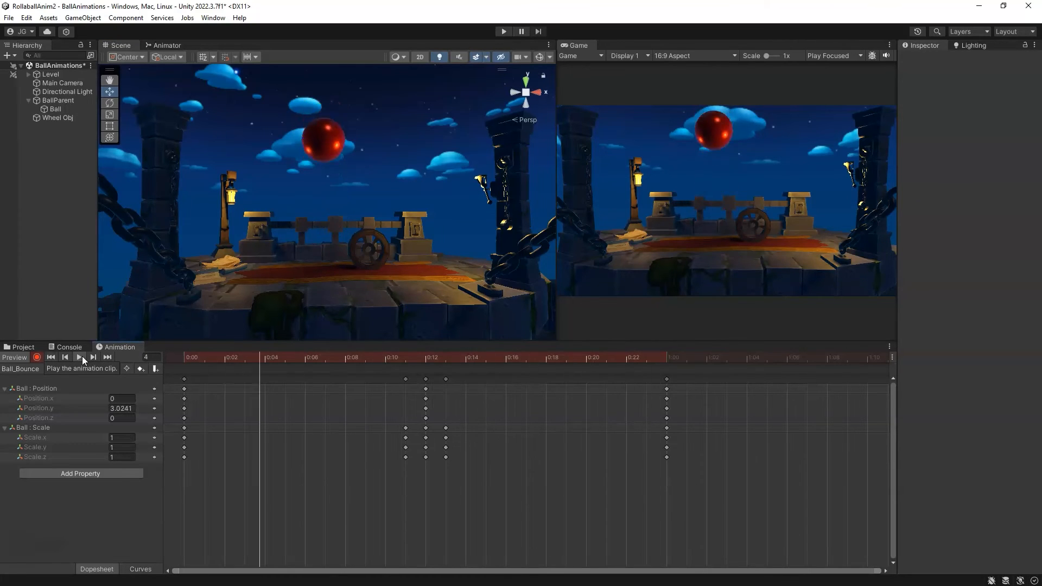
Turn off keyframe recording and scrub from frame 11 to 12 to examine the squashed Ball up close
left_click(38, 357)
left_click(407, 357)
left_click_drag(407, 356, 424, 369)
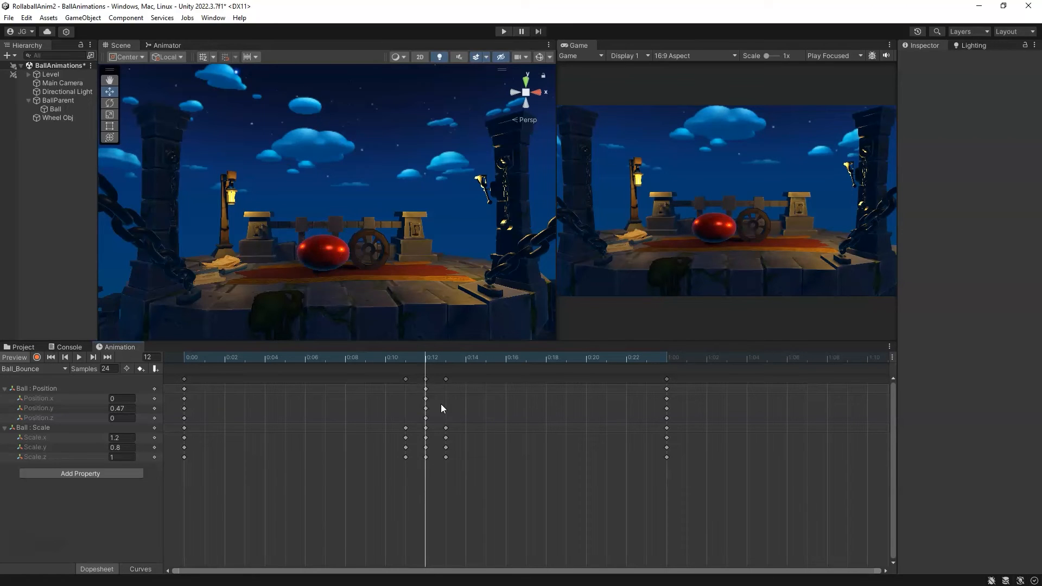
scroll(337, 293, "up", 5)
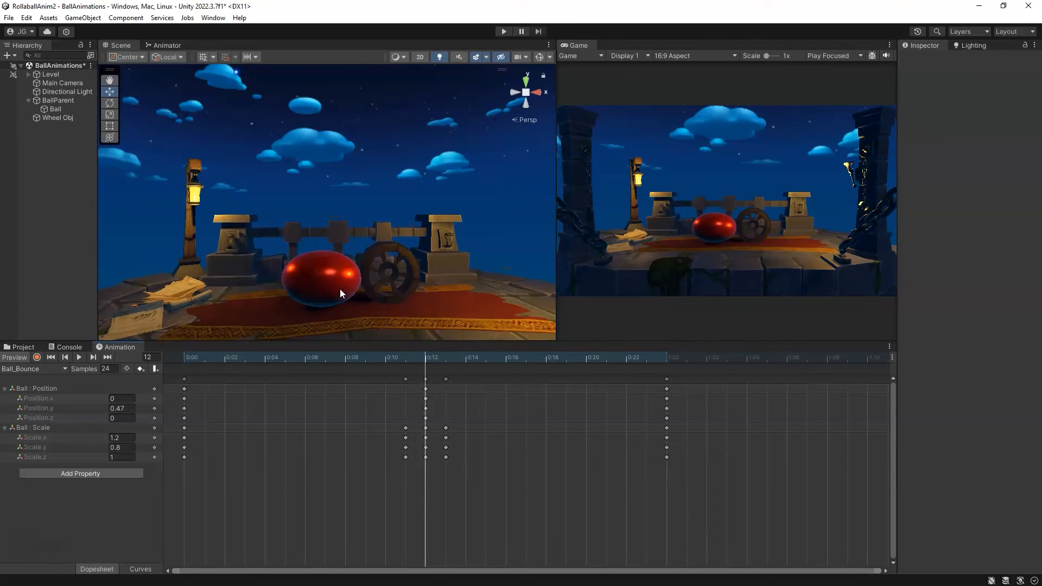
Turn on keyframe recording and lower the Ball at frame 12 to a Y position of about 0.422
left_click_drag(340, 288, 367, 269, "alt")
scroll(340, 278, "up", 3)
middle_click_drag(343, 283, 343, 262)
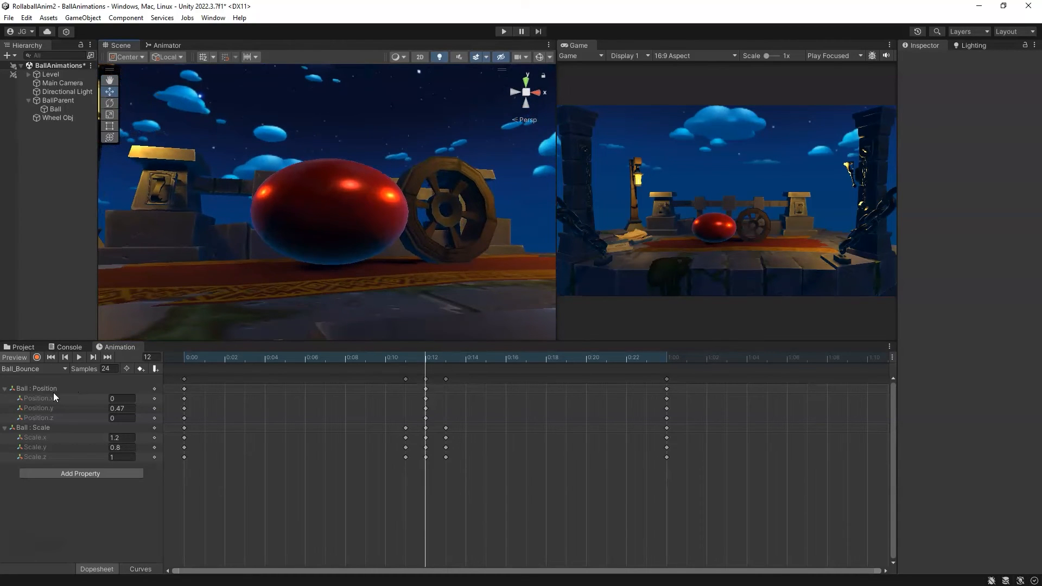
left_click(37, 357)
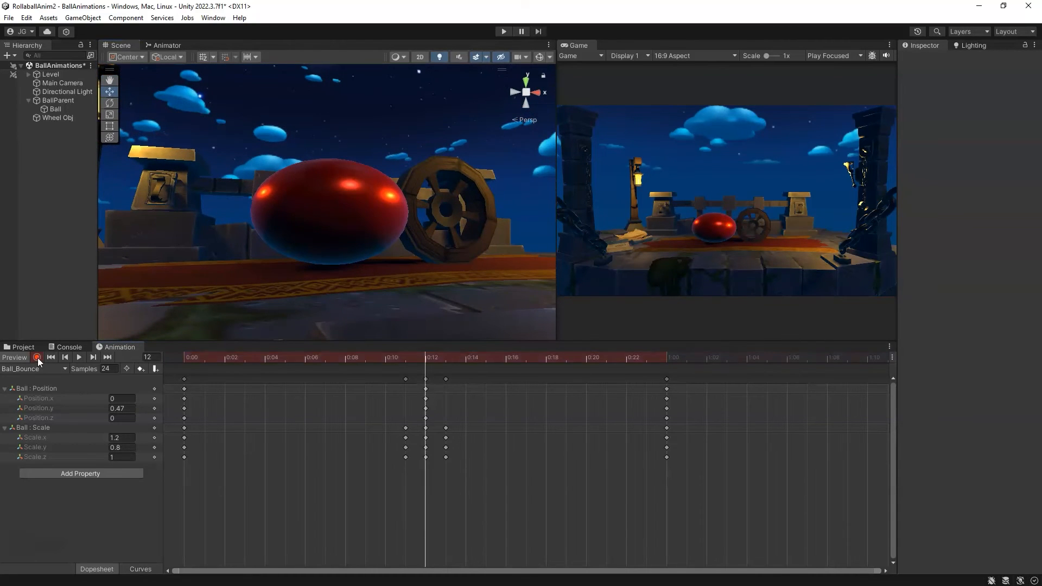
left_click(42, 390)
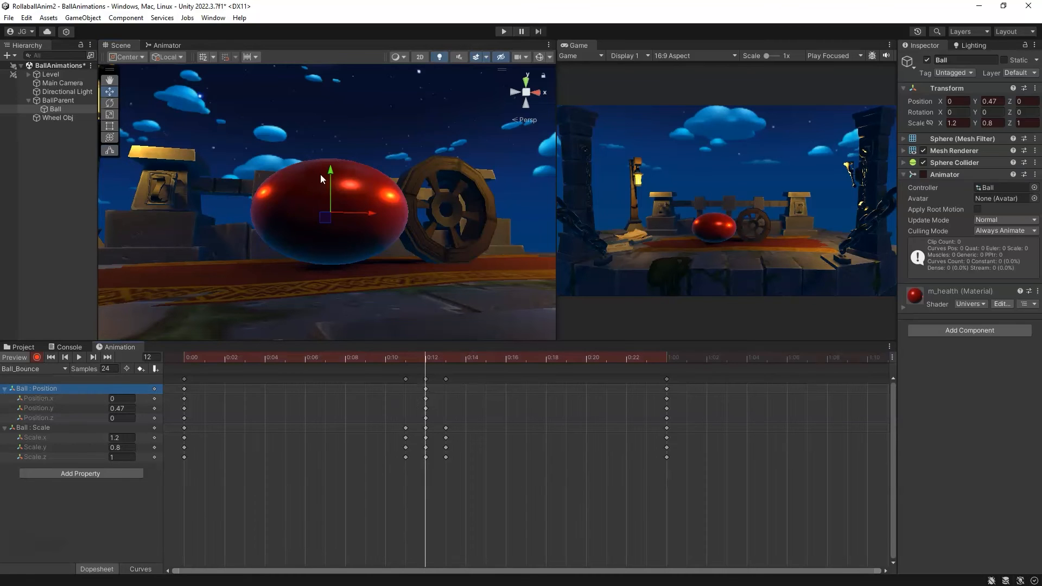
left_click_drag(331, 178, 331, 184)
left_click_drag(320, 269, 326, 298, "alt")
scroll(325, 298, "down", 1)
scroll(409, 370, "down", 1)
scroll(357, 265, "down", 7)
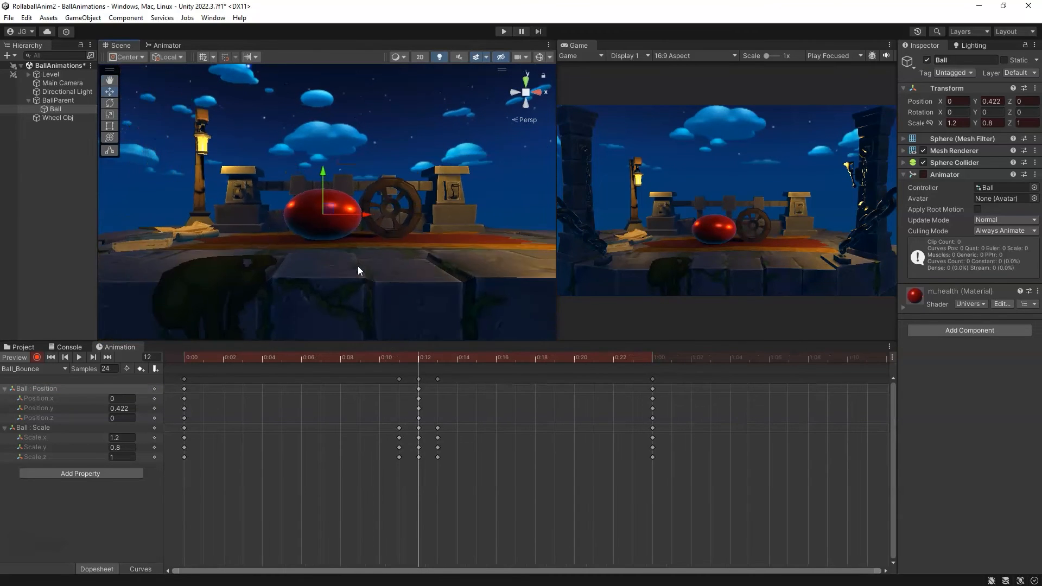
middle_click_drag(358, 252, 360, 276)
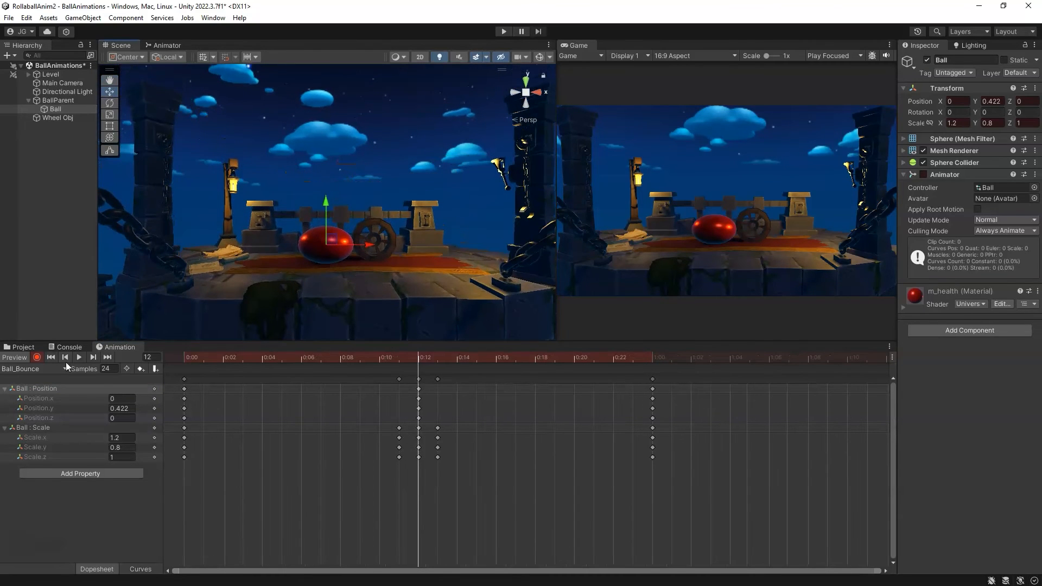
Turn off keyframe recording, play the bounce and scrub between frames 0 and 13 to review the squash, finishing on frame 11
left_click(37, 357)
left_click(79, 358)
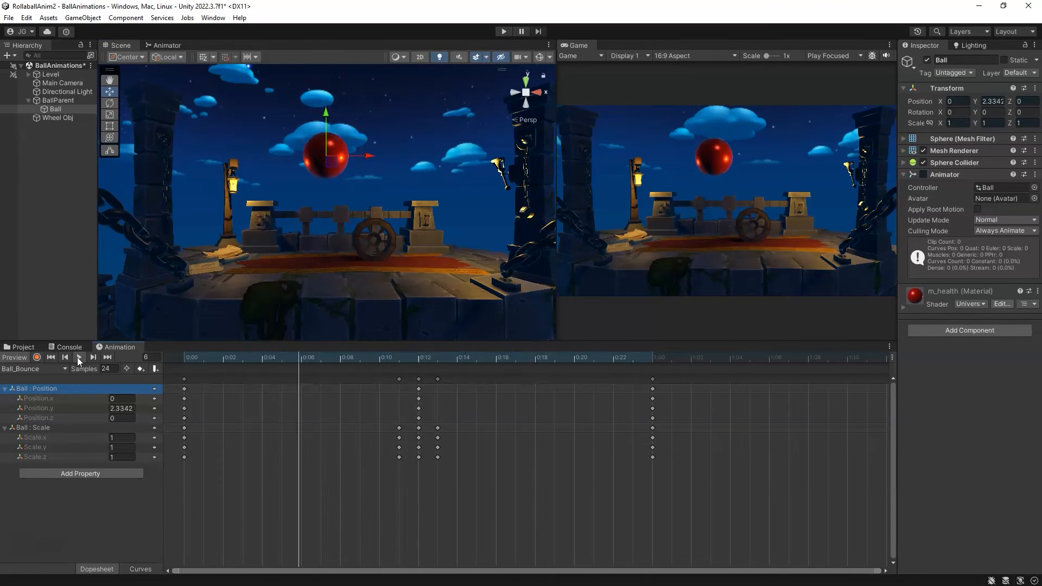
left_click_drag(395, 355, 433, 362)
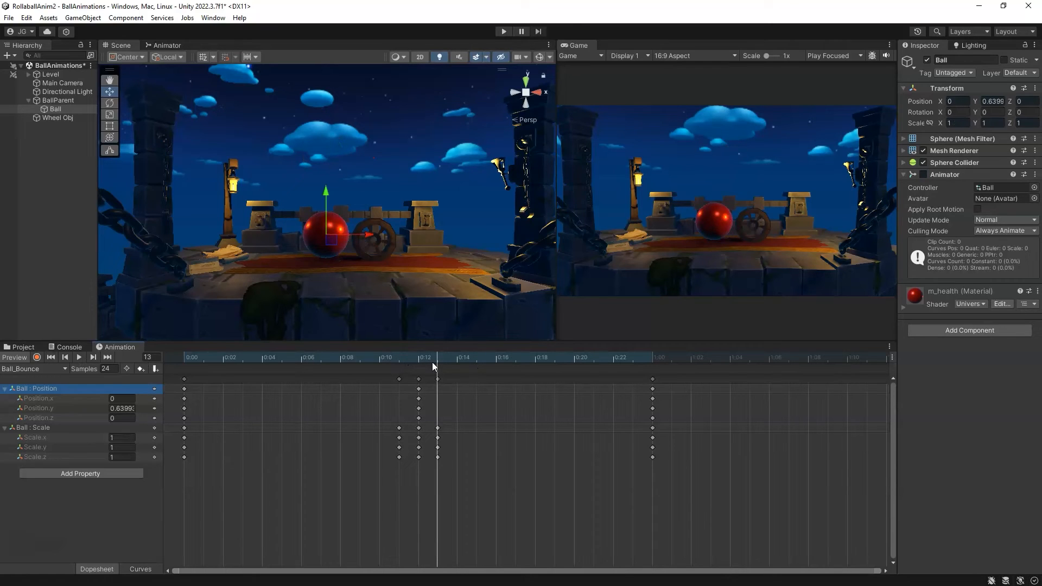
mouse_move(433, 363)
left_mouse_down()
mouse_move(423, 364)
mouse_move(431, 363)
left_mouse_up()
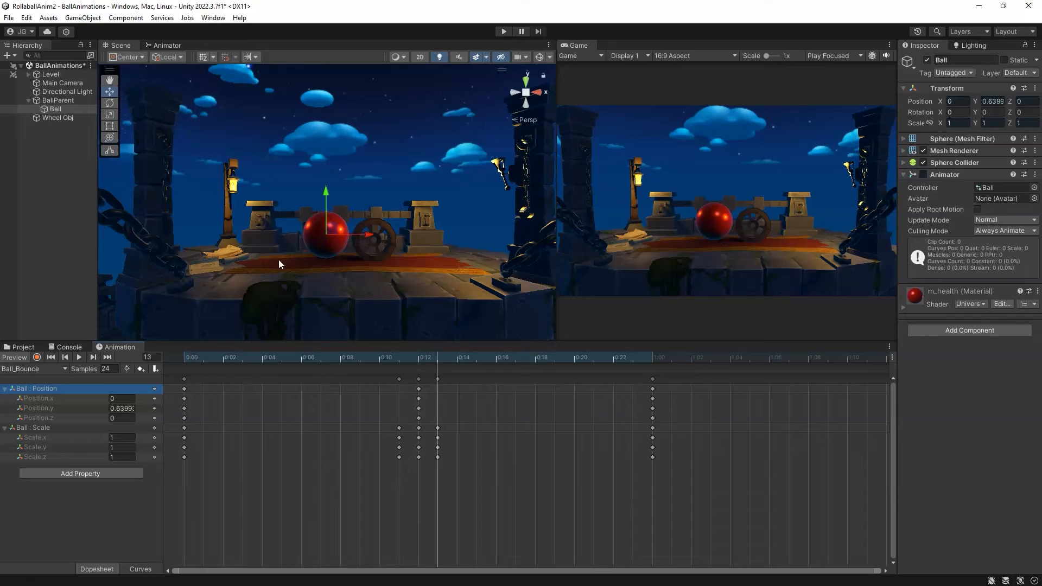
left_click_drag(385, 364, 177, 368)
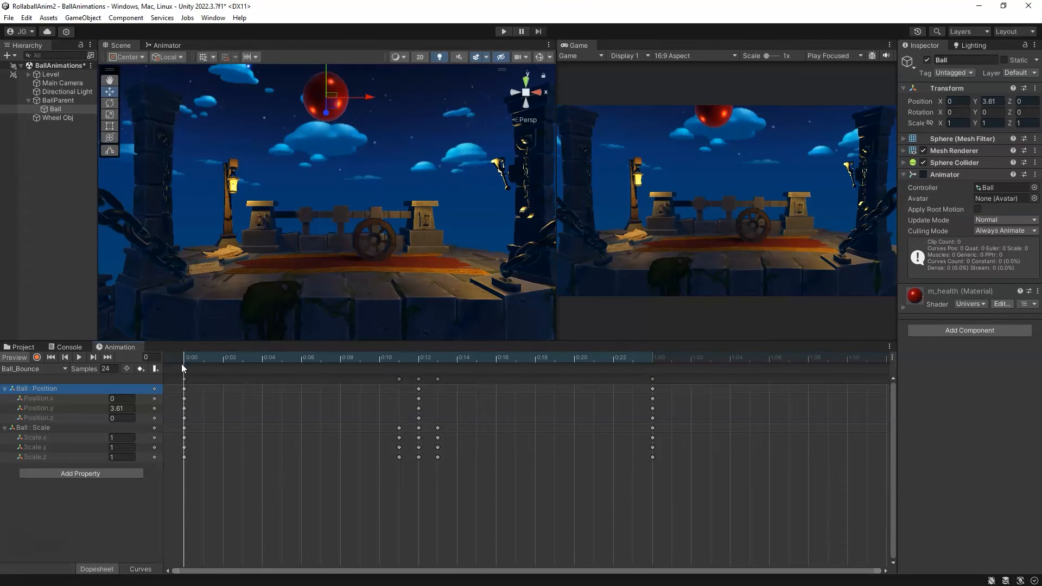
left_click_drag(170, 357, 412, 393)
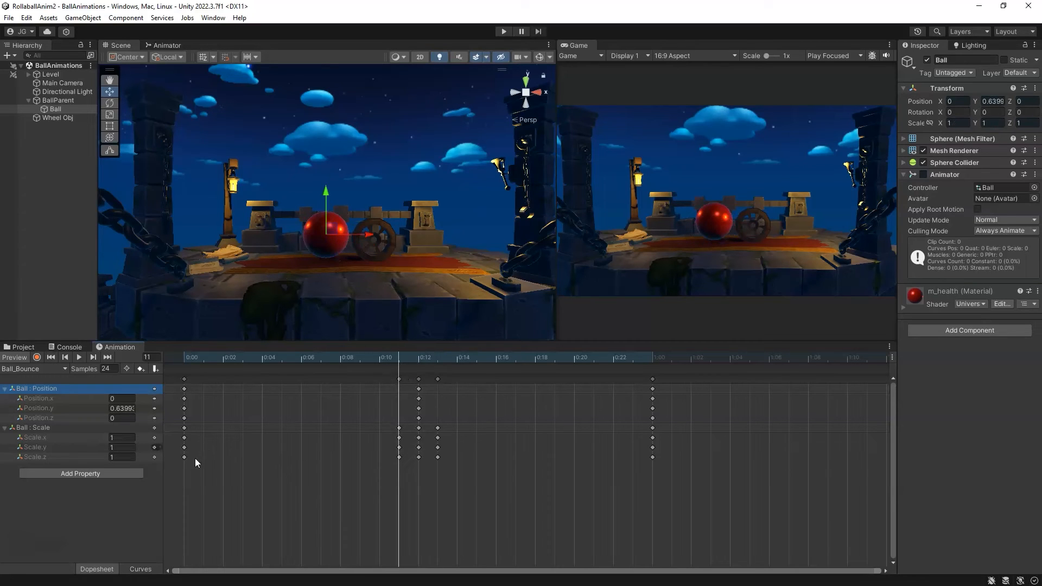
Copy the Ball's frame 11 scale keys and paste them at frames 10 and 14
left_click_drag(406, 477, 390, 425)
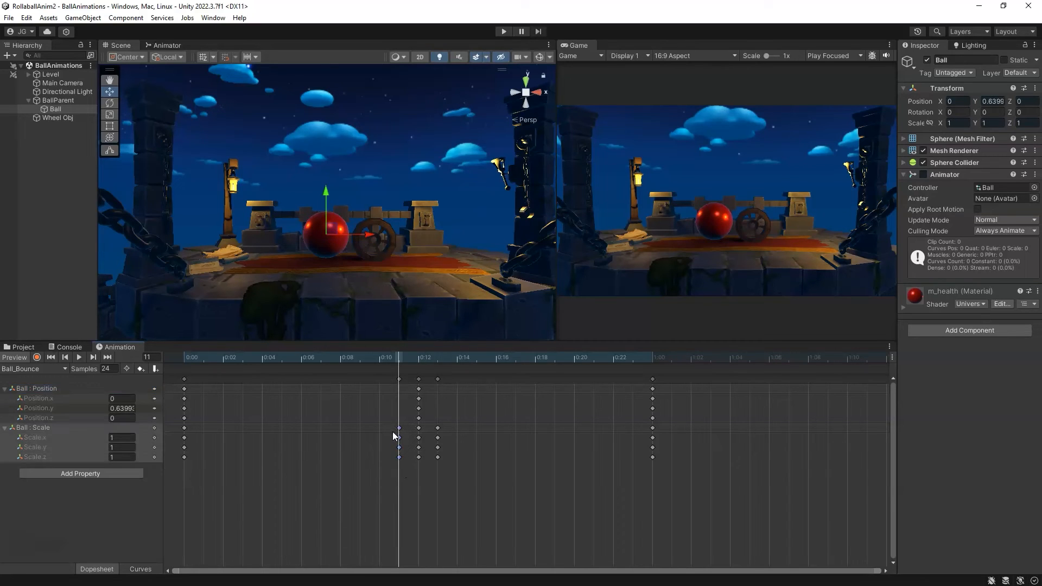
left_click_drag(395, 362, 457, 380)
key("ctrl+v")
key("ctrl+v")
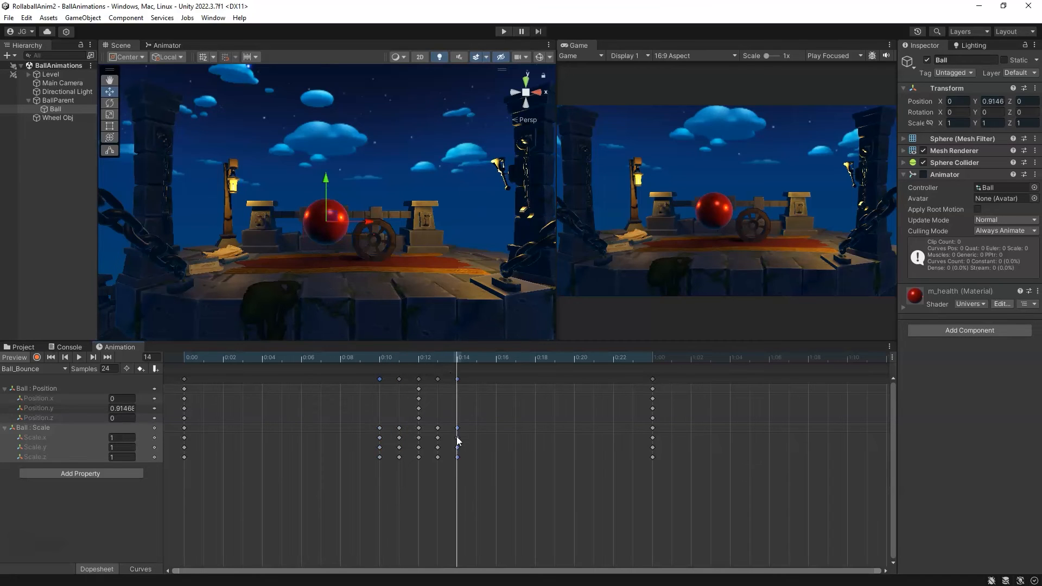
Move the Ball's frame 10 scale keys to frame 8 and its frame 14 scale keys to frame 16
left_click_drag(464, 362, 386, 368)
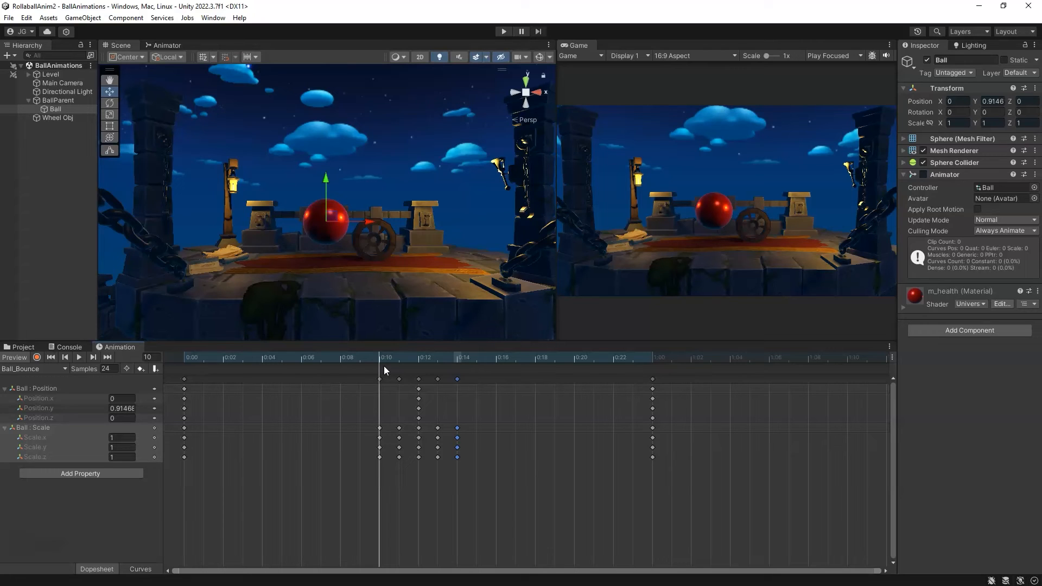
left_click_drag(379, 461, 338, 433)
left_click_drag(456, 431, 505, 434)
left_click_drag(371, 358, 342, 361)
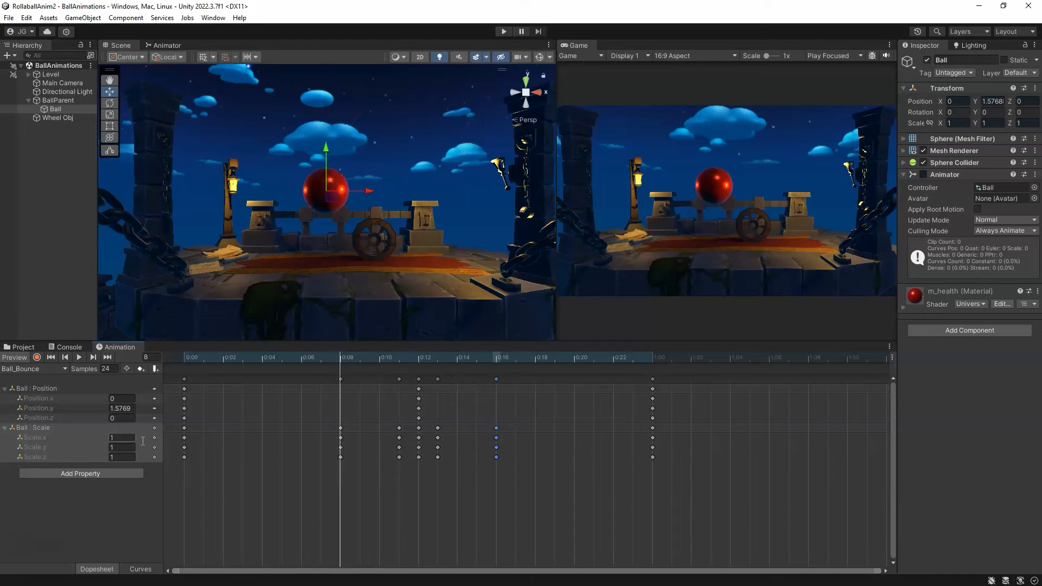
Scrub through the Ball's fall from frame 0, finishing with the playhead on frame 11
left_click_drag(188, 357, 332, 361)
left_click_drag(345, 358, 394, 362)
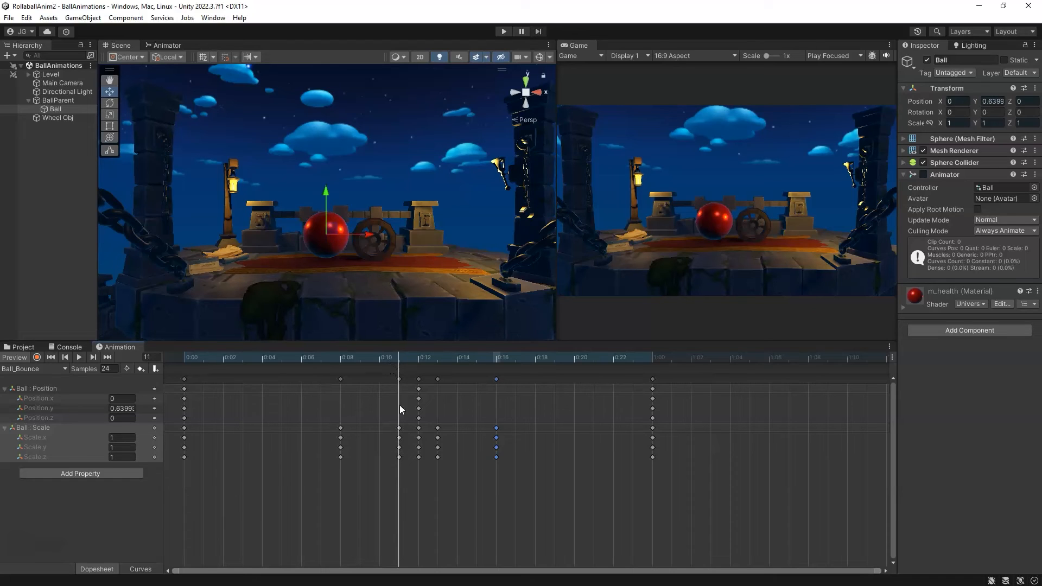
mouse_move(401, 356)
left_mouse_down()
mouse_move(418, 357)
mouse_move(402, 356)
left_mouse_up()
key("e")
key("r")
left_click_drag(402, 216, 357, 240, "alt")
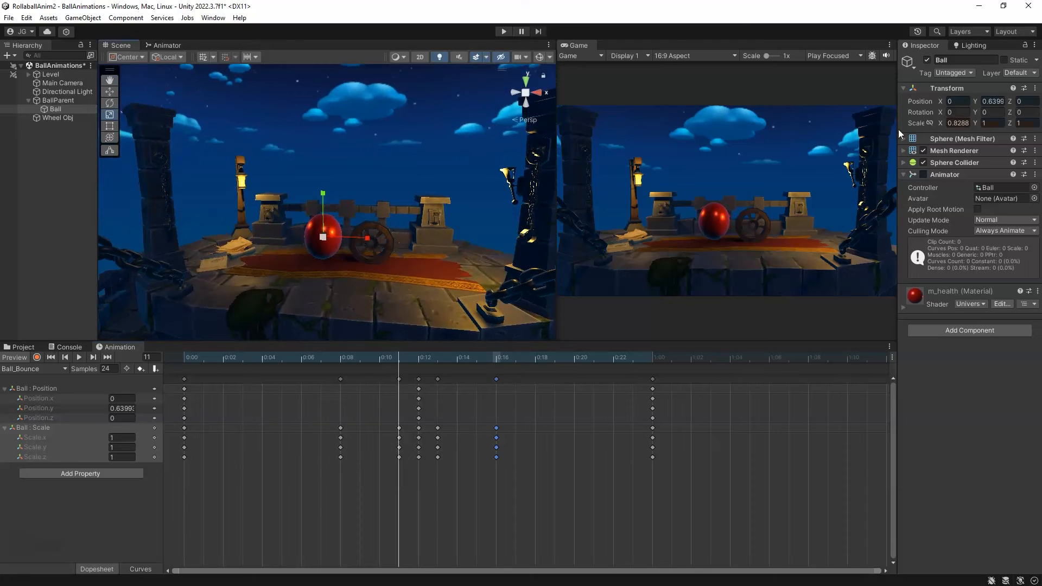
left_click(954, 124)
type("0.8")
key("ctrl+z")
Turn on keyframe recording and set the Ball's X scale to 0.8 at frame 11
left_click(37, 357)
left_click(962, 123)
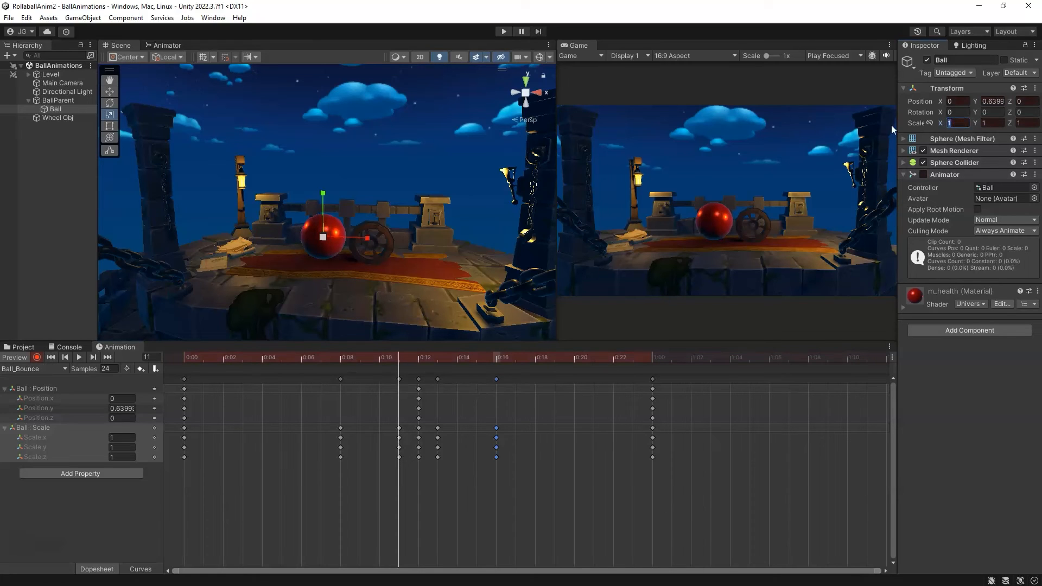
type(".8")
key("Return")
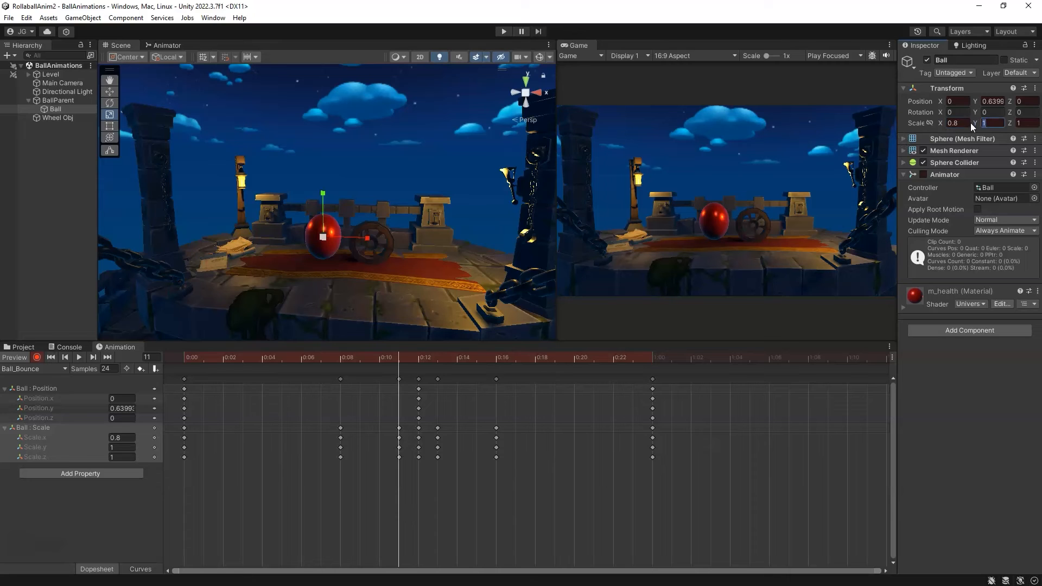
Scrub back from frame 14 to frame 8 to examine how the Ball stretches around the impact
left_click_drag(319, 257, 361, 239, "alt")
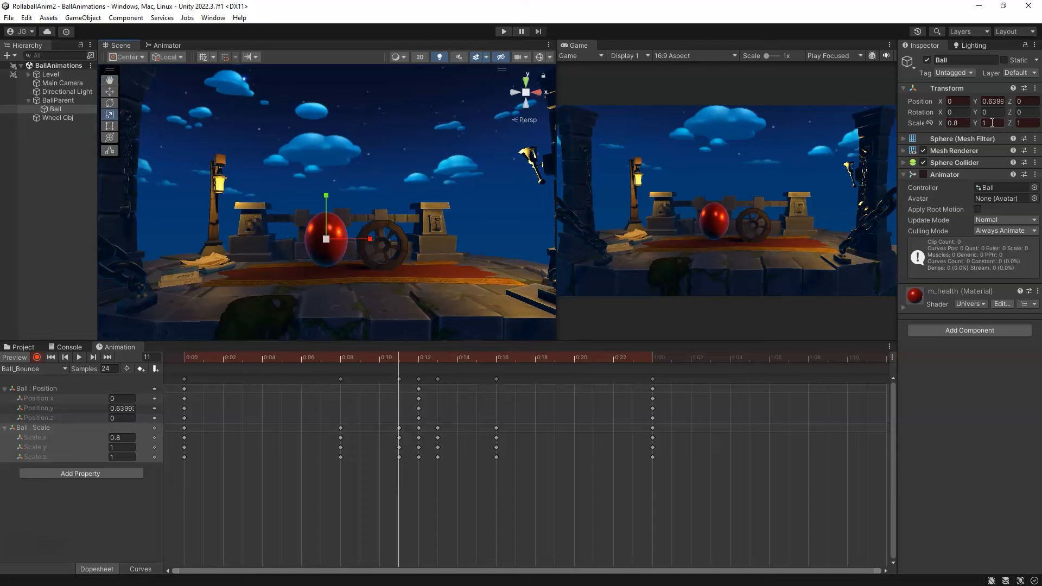
left_click(994, 125)
left_click_drag(465, 364, 408, 373)
scroll(327, 260, "up", 1)
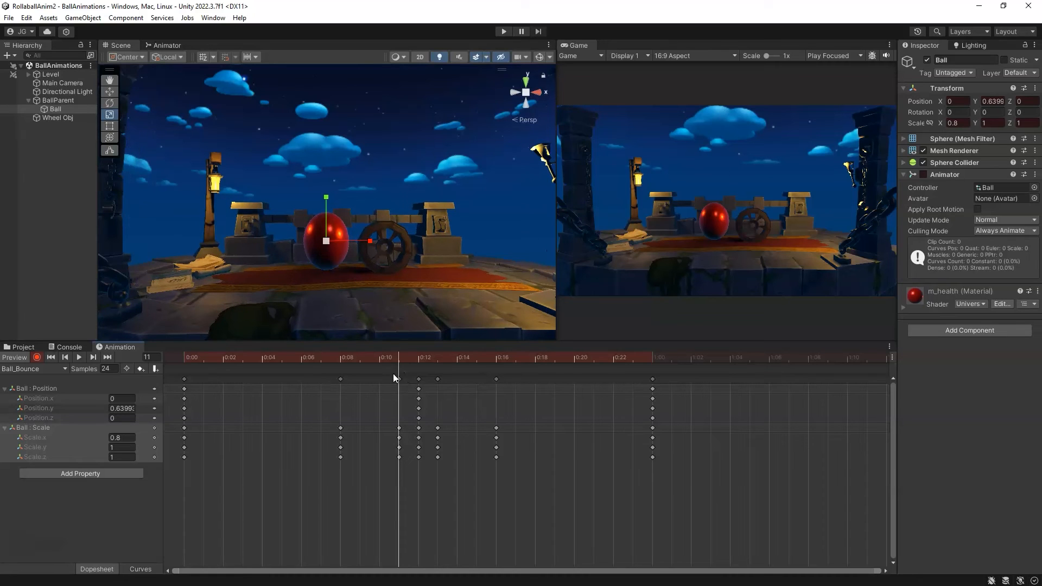
left_click_drag(393, 356, 345, 379)
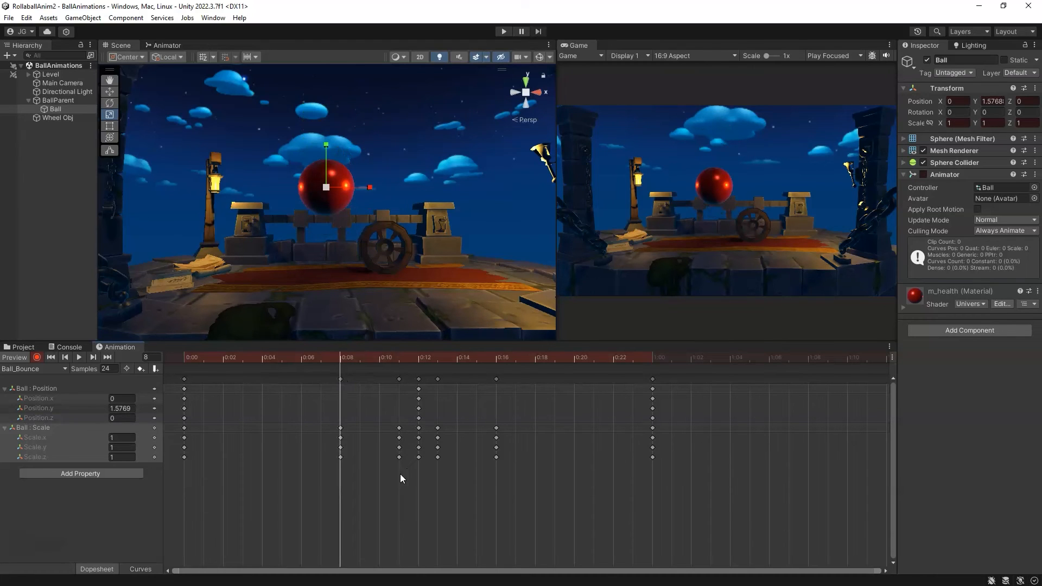
Move the Ball's frame 8 scale keys to frame 3 so the stretch starts earlier in the fall
left_click_drag(399, 360, 304, 369)
left_click_drag(341, 467, 288, 432)
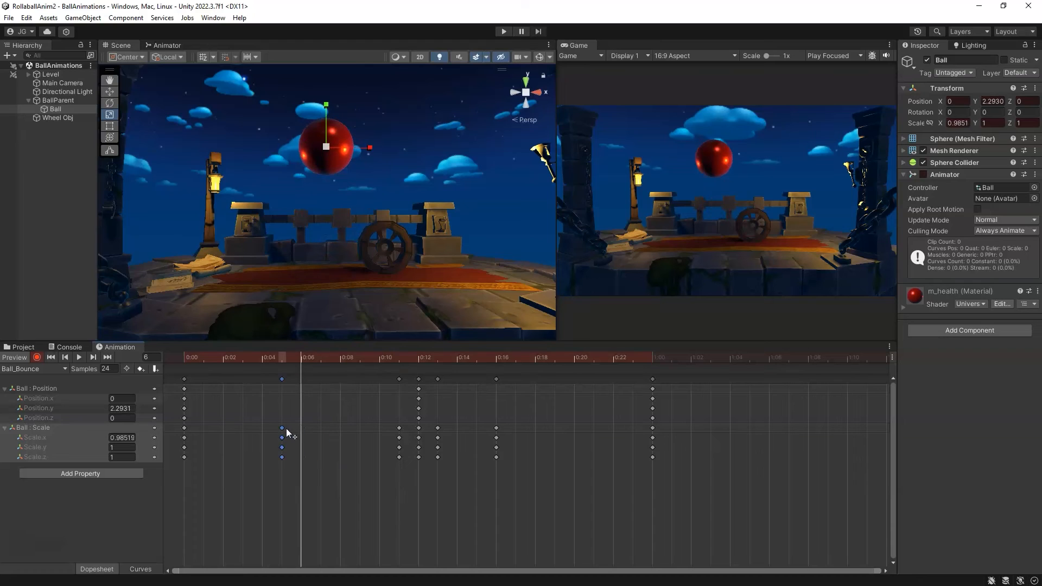
left_click_drag(332, 364, 301, 375)
left_click_drag(282, 432, 242, 434)
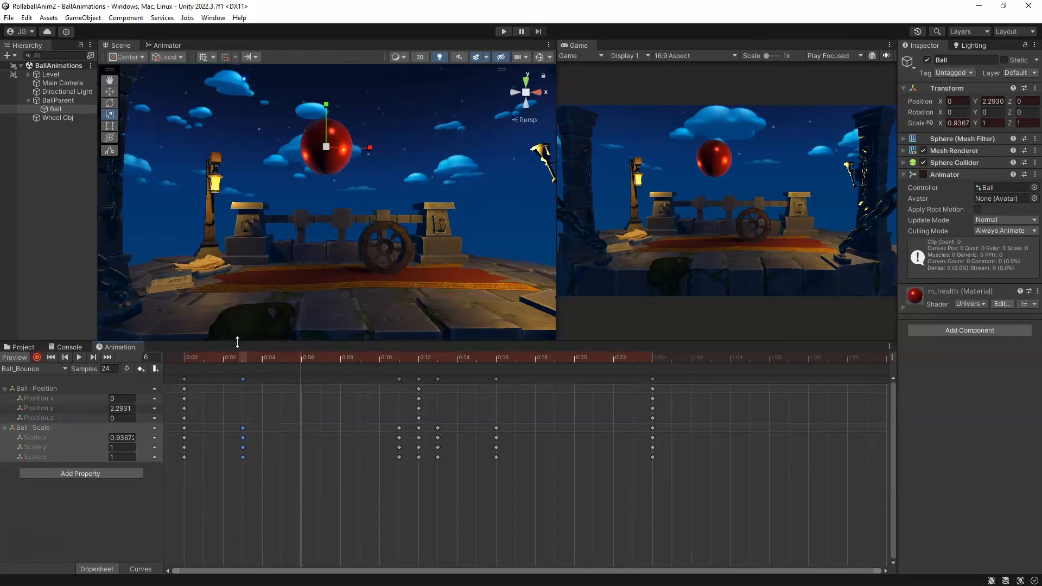
Turn off keyframe recording and replace the Ball's frame 13 scale keys with a copy of its frame 11 scale keys
left_click(195, 362)
left_click_drag(195, 363, 439, 375)
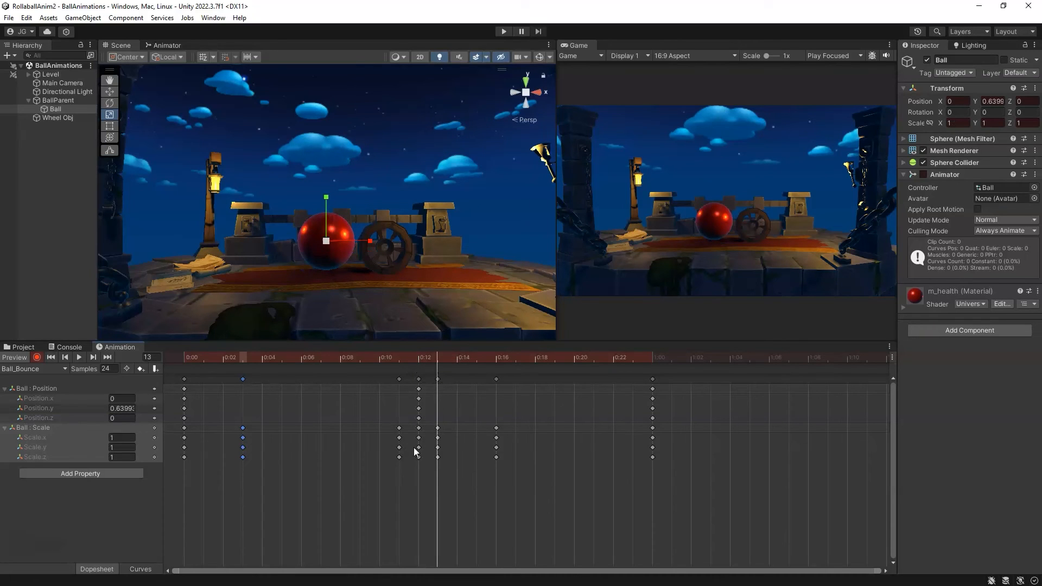
left_click_drag(392, 426, 393, 432)
left_click(37, 357)
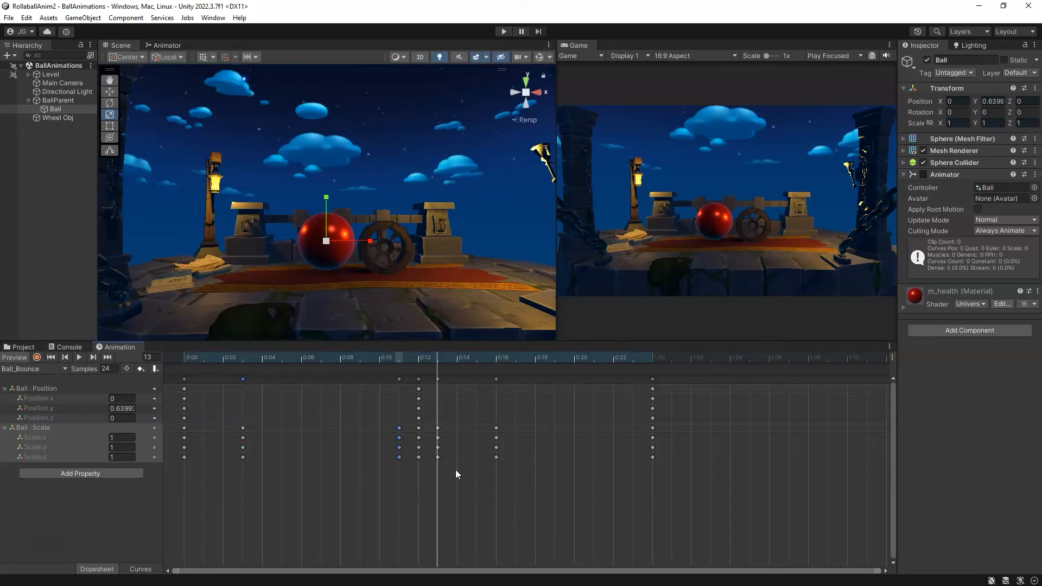
left_click_drag(437, 427, 437, 429)
key("Delete")
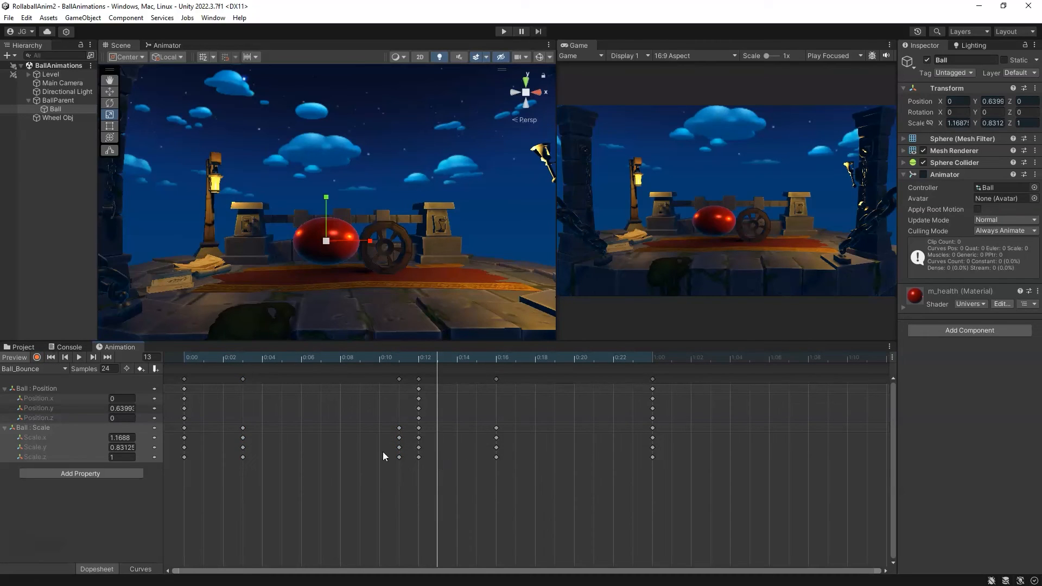
left_click_drag(398, 460, 392, 429)
key("ctrl+v")
Move the Ball's frame 16 scale keys to frame 22 and return the playhead to frame 0
left_click_drag(438, 363, 493, 379)
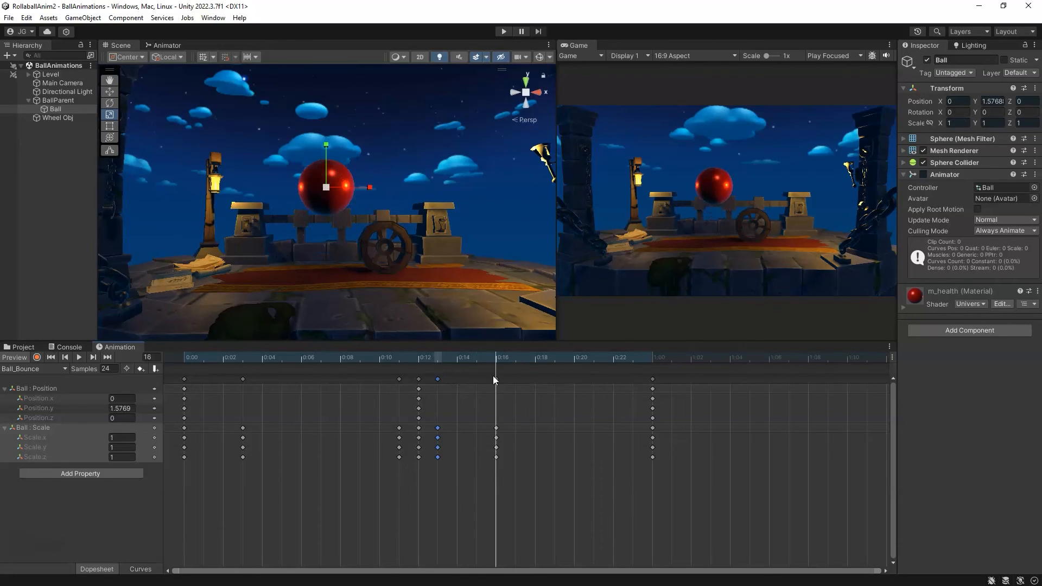
left_click_drag(496, 428, 613, 437)
left_click_drag(449, 357, 174, 373)
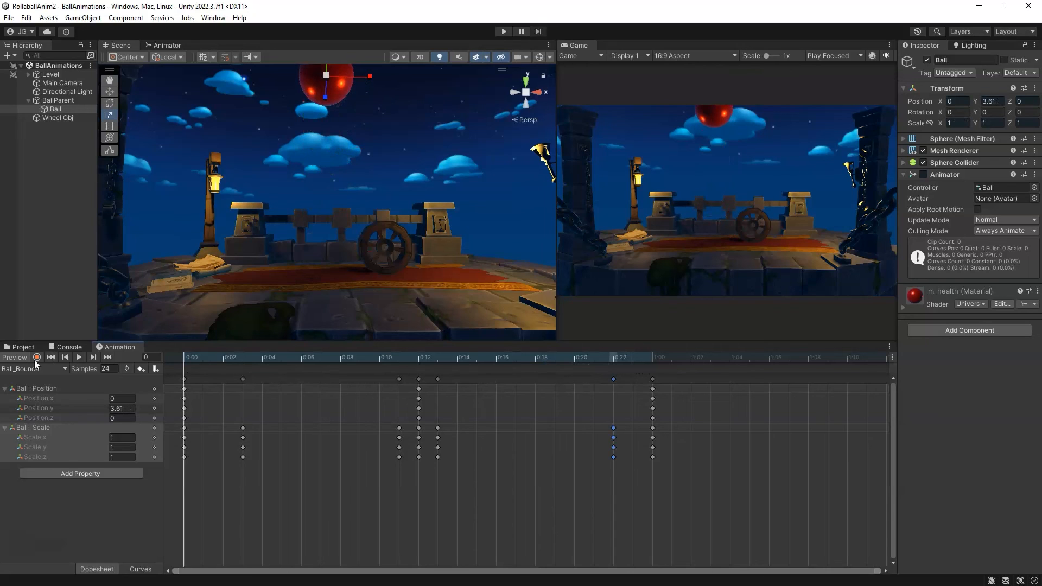
Deselect the Ball and play back the stretch and squash animation, finishing with the playhead on frame 0
left_click(79, 357)
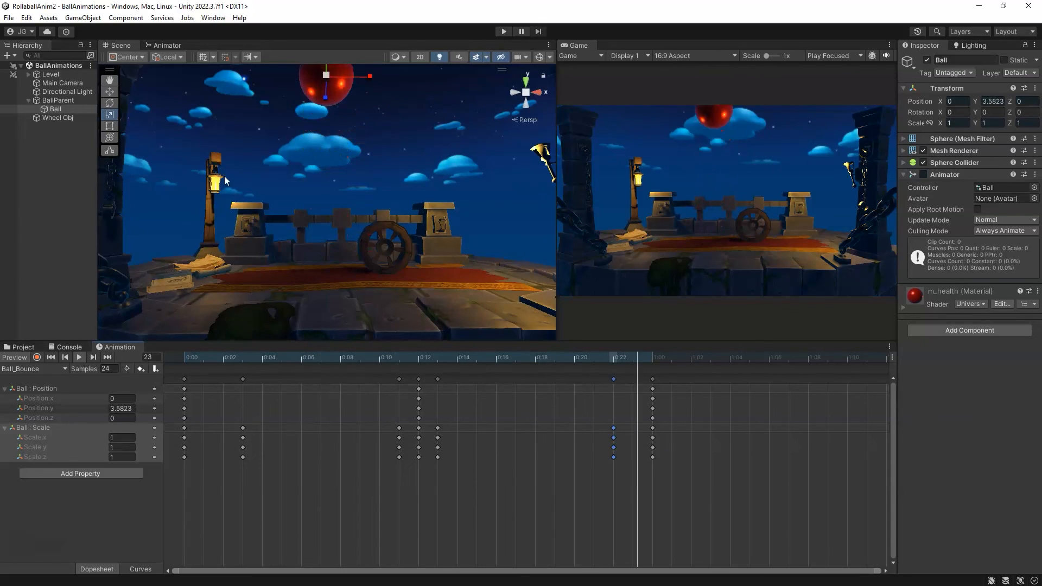
left_click(176, 150)
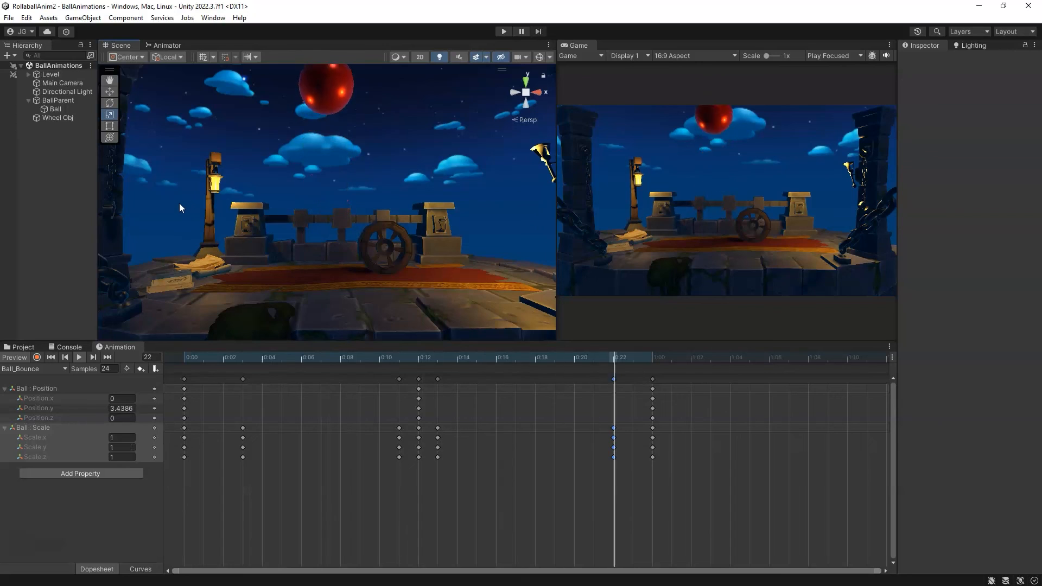
left_click(36, 356)
left_click(36, 356)
left_click(78, 357)
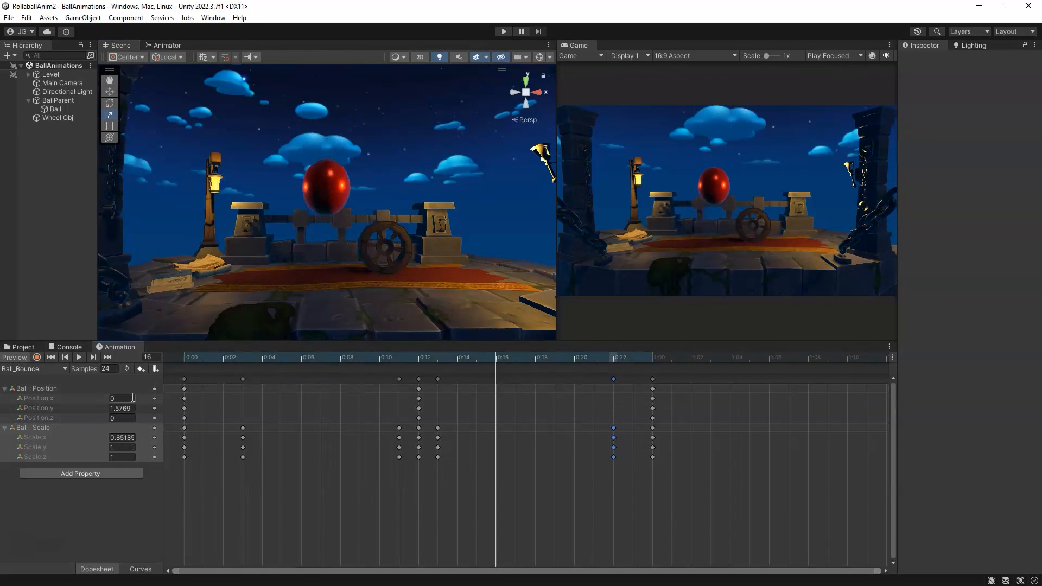
left_click_drag(269, 367, 181, 369)
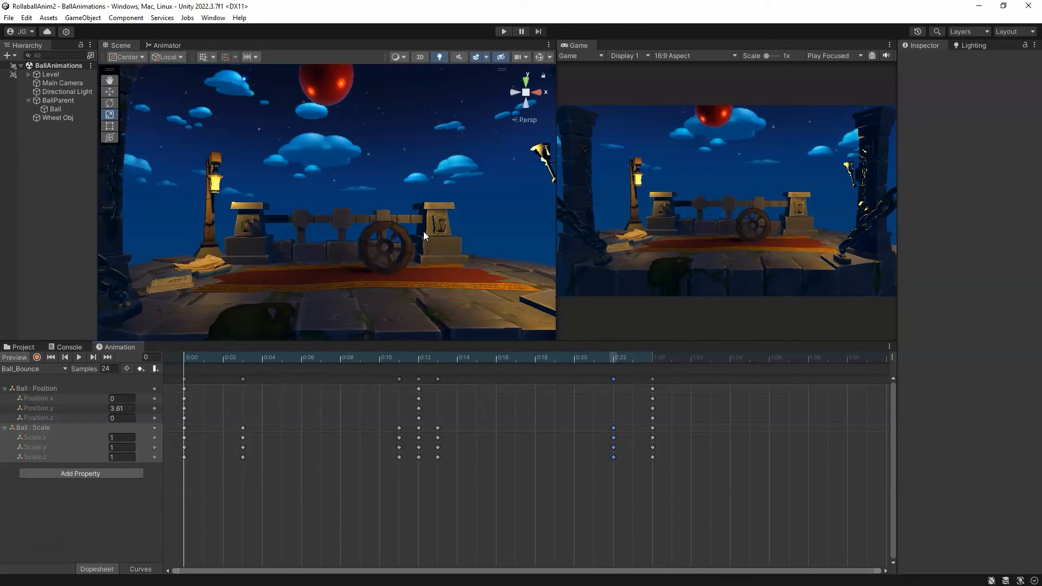
Select Wheel Obj to bring up its Wheel_Bounce clip and switch to the Move tool
left_click(60, 117)
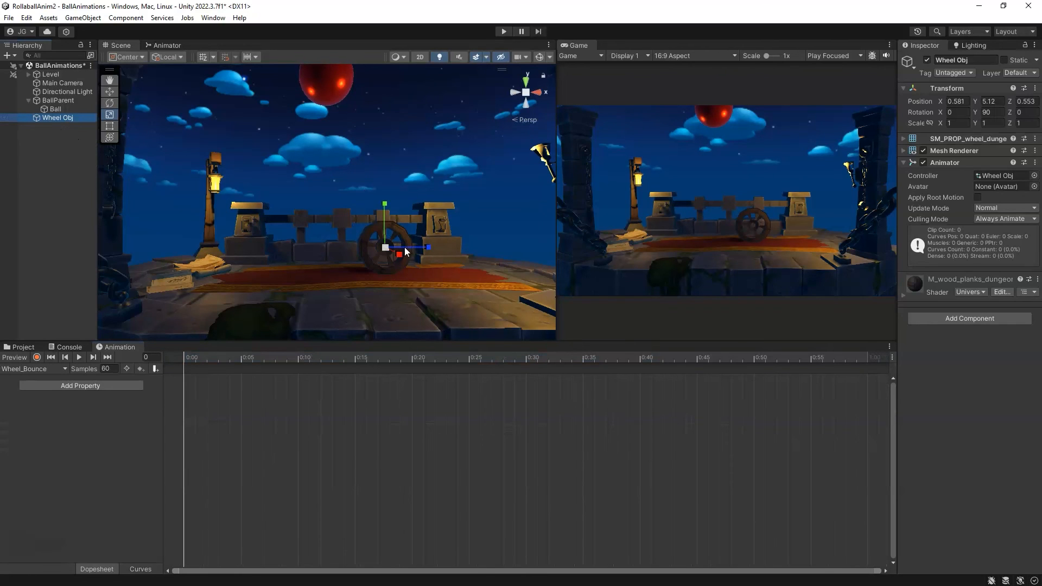
key("w")
scroll(402, 246, "down", 4)
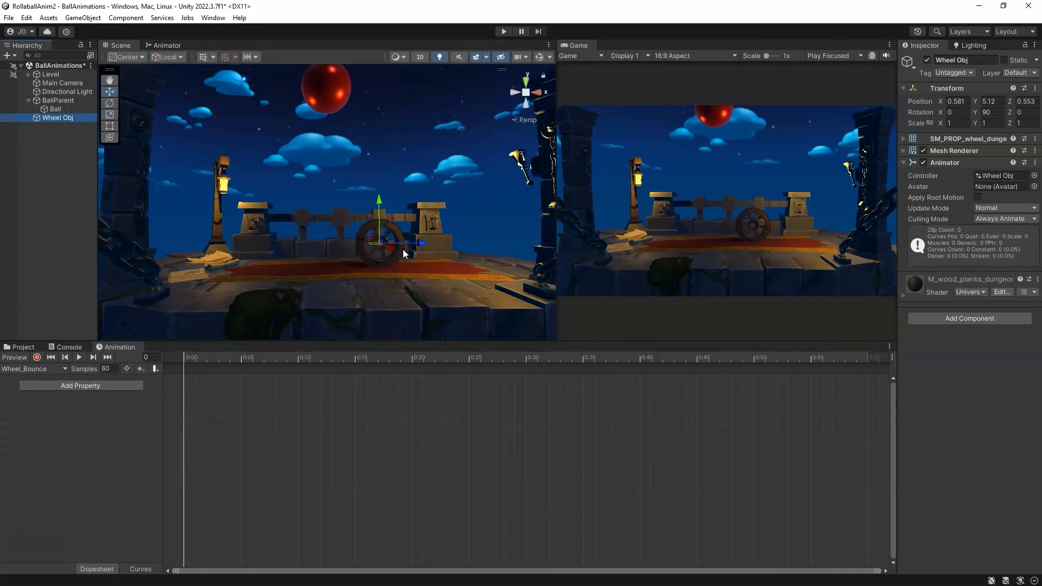
left_click_drag(402, 249, 401, 257, "alt")
scroll(397, 257, "up", 2)
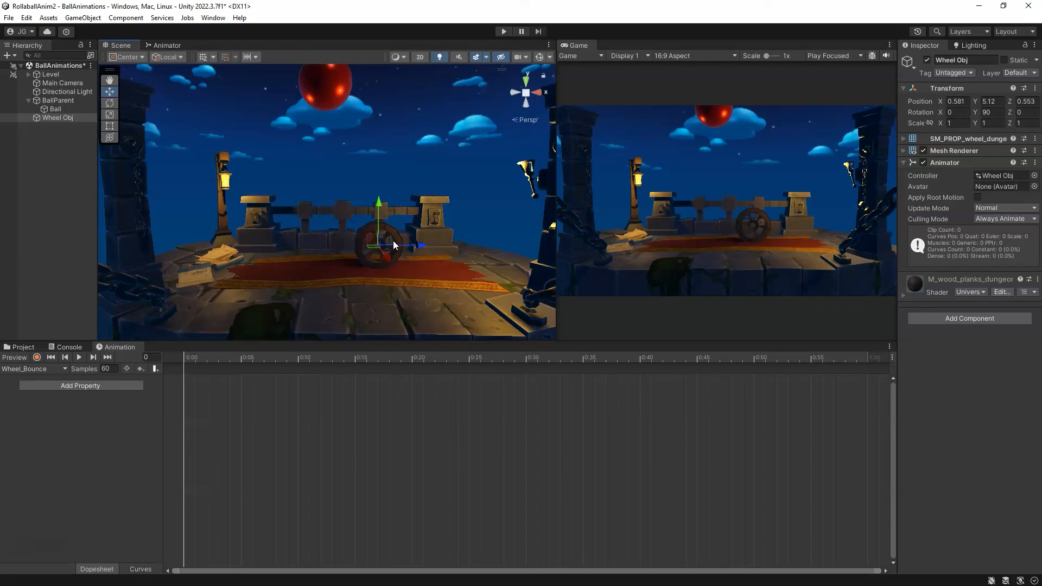
Create an empty game object named WheelParent in the scene
left_click(59, 120)
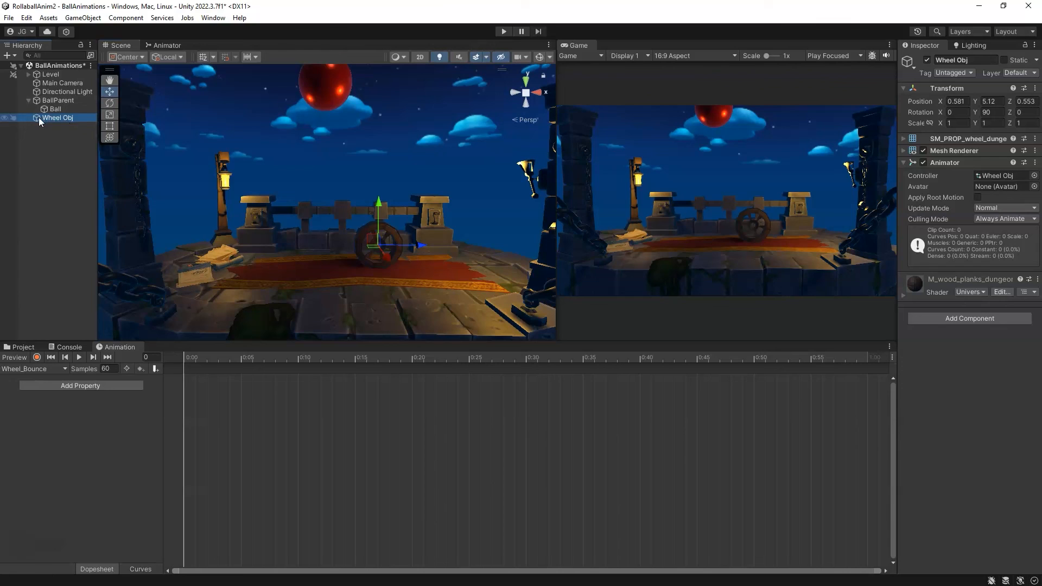
right_click(52, 151)
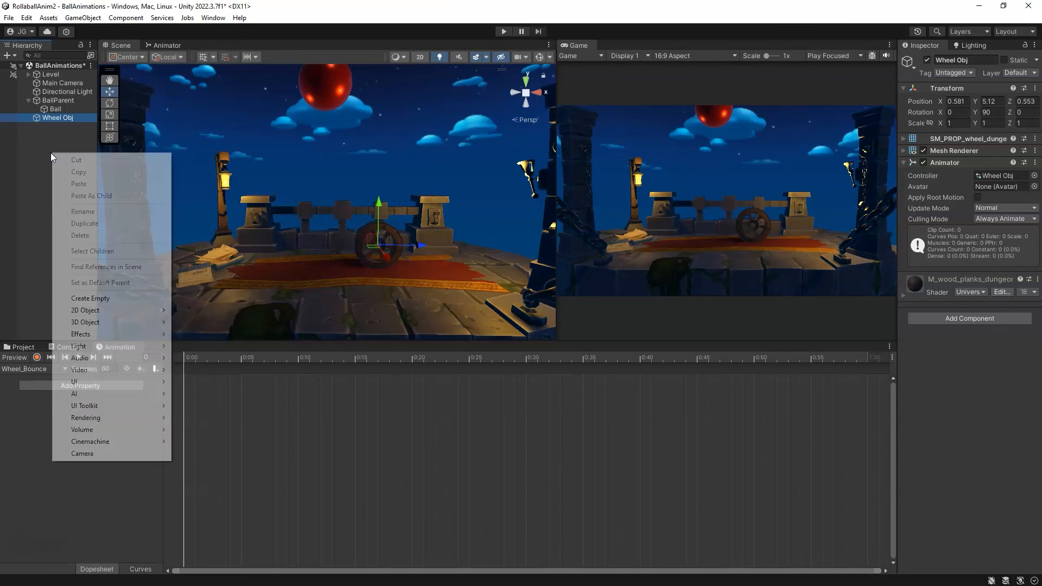
left_click(99, 295)
left_click(976, 60)
type("Wheel")
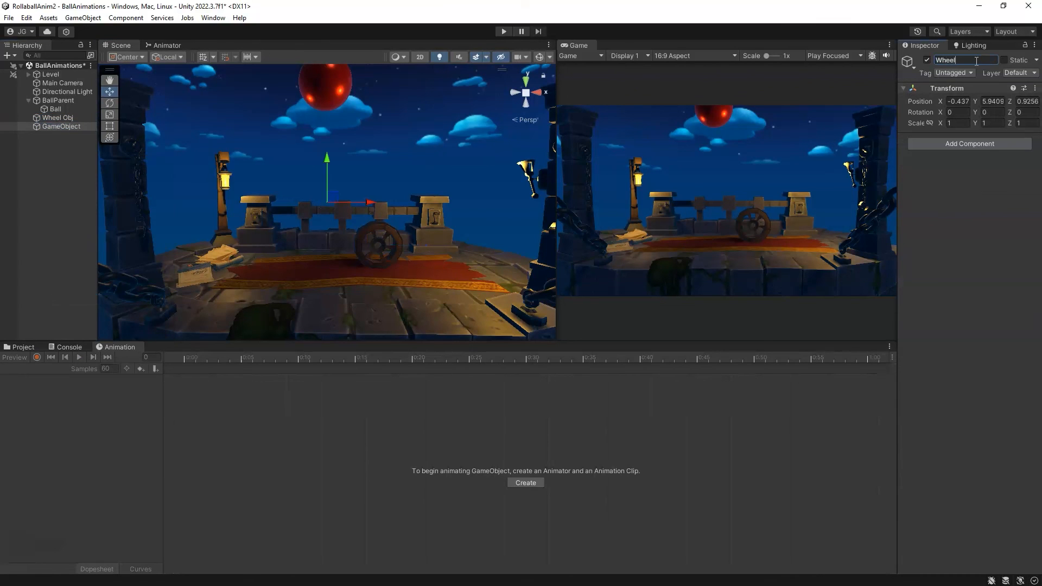
type("Parent")
key("Return")
Move WheelParent to the wheel at about X 0.67, Y 5 and make Wheel Obj its child
scroll(358, 227, "down", 2)
mouse_move(358, 227)
left_mouse_down("alt")
mouse_move(386, 251)
mouse_move(365, 257)
mouse_move(324, 190)
mouse_move(324, 222)
mouse_move(407, 242)
mouse_move(375, 217)
left_mouse_up("alt")
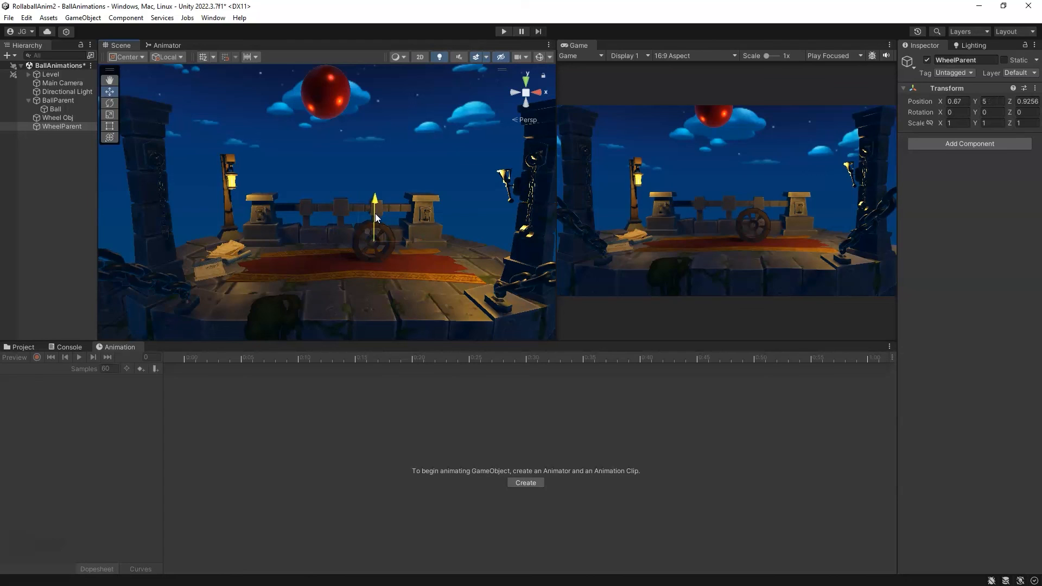
left_click(63, 118)
left_click_drag(67, 119, 63, 126)
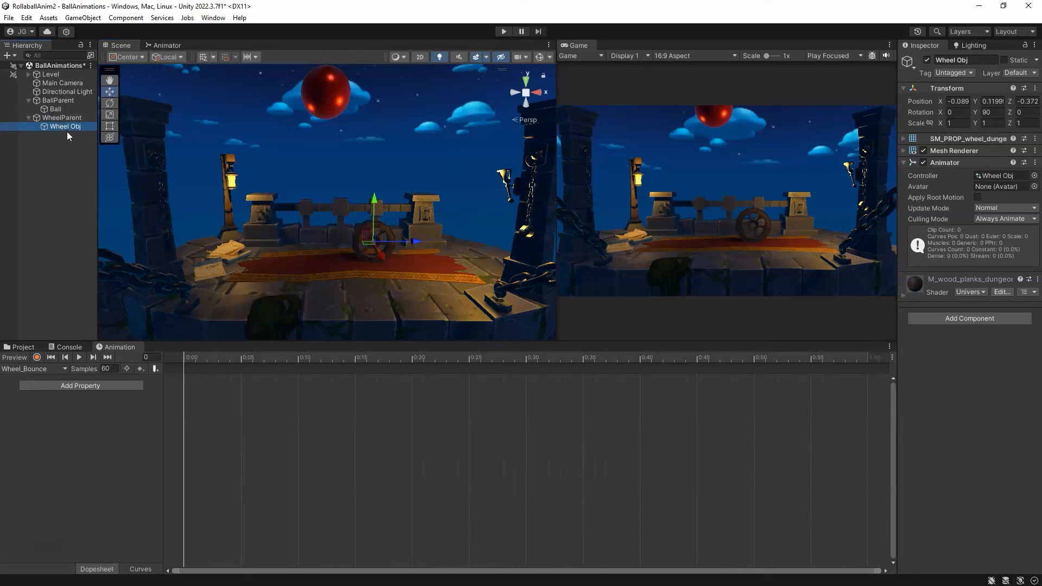
Move Wheel Obj horizontally across the carpet to the stone post beside the scattered papers
left_click(69, 122)
left_click_drag(409, 242, 292, 245)
left_click(279, 239)
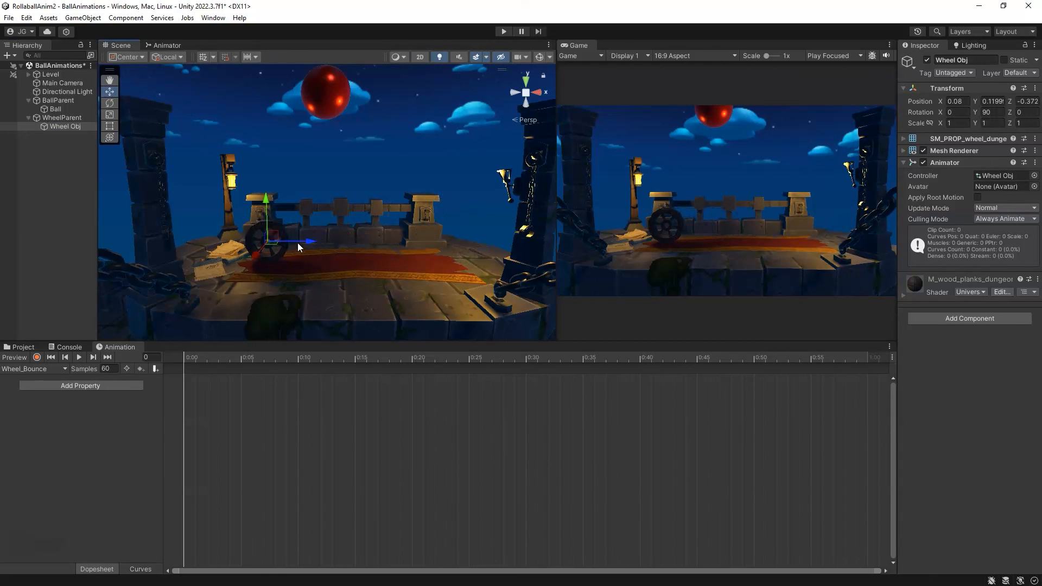
Enter play mode and test moving BallParent sideways to about X 0.99 with the Ball as its child
left_click(58, 101)
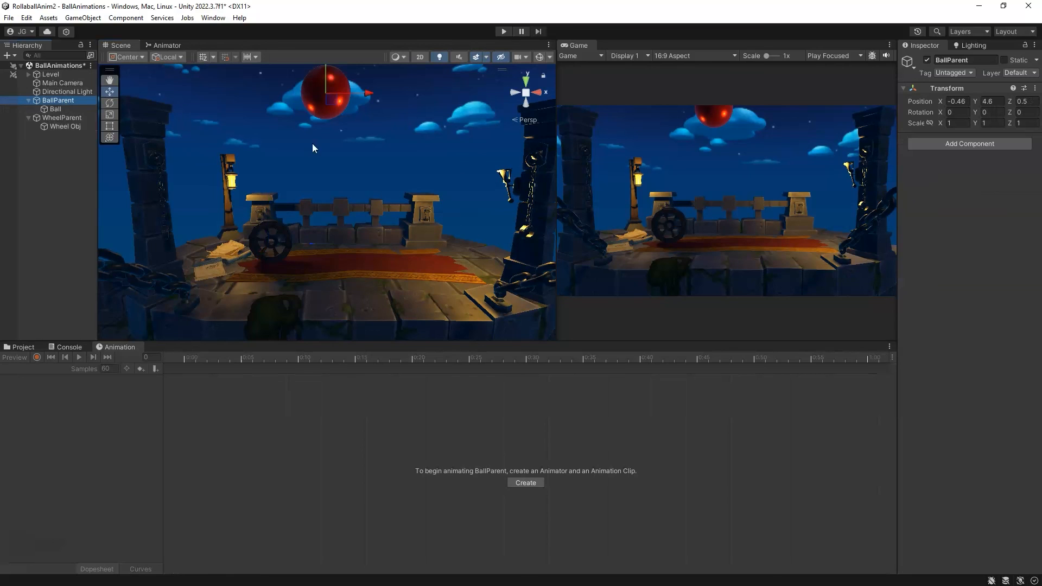
left_click(501, 32)
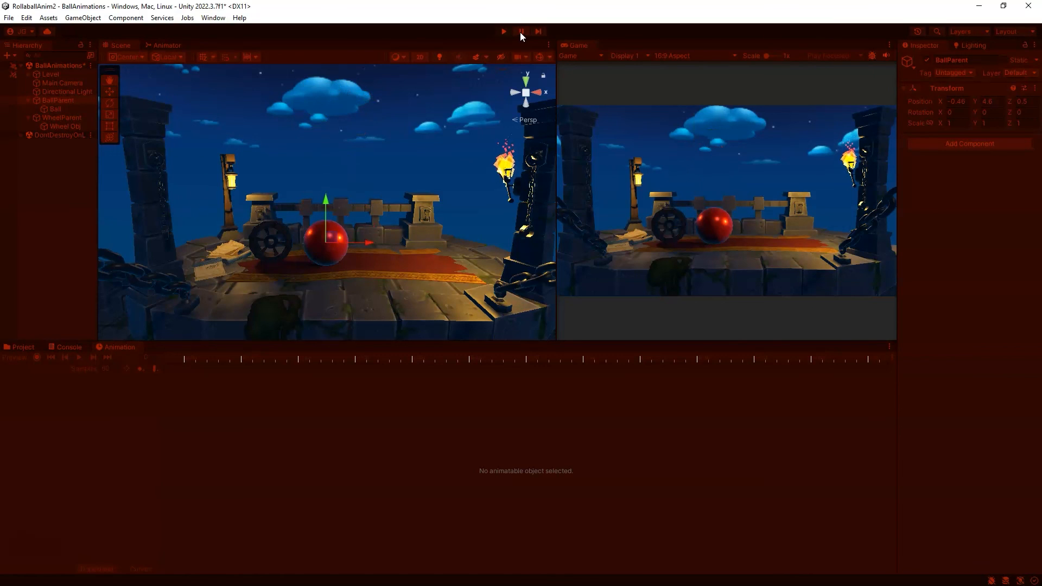
left_click(57, 108)
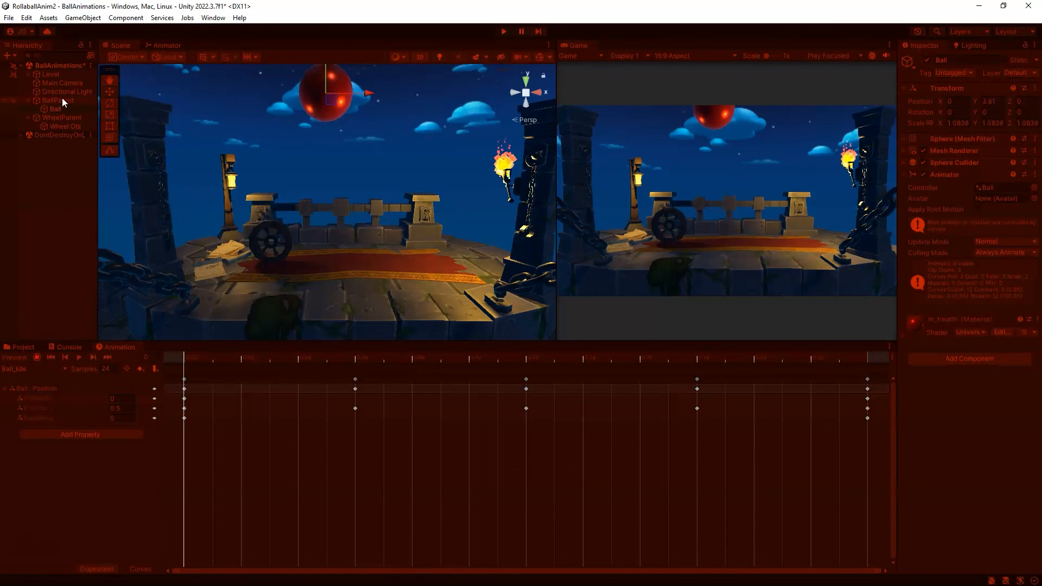
left_click(57, 100)
left_click_drag(349, 92, 422, 93)
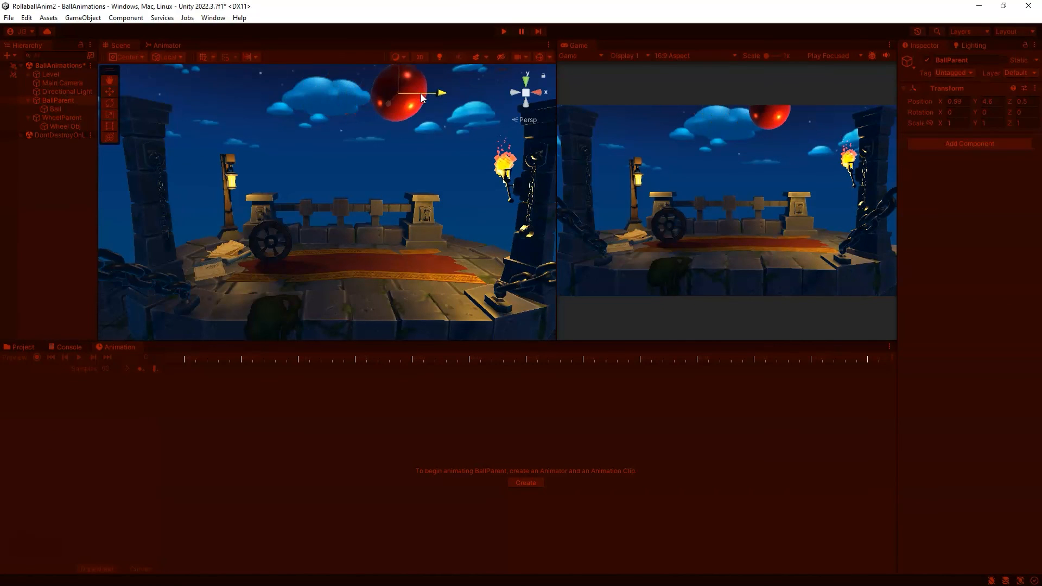
Make Ball_Bounce the layer default state in the Ball's animator controller and return to the Scene view
left_click(168, 46)
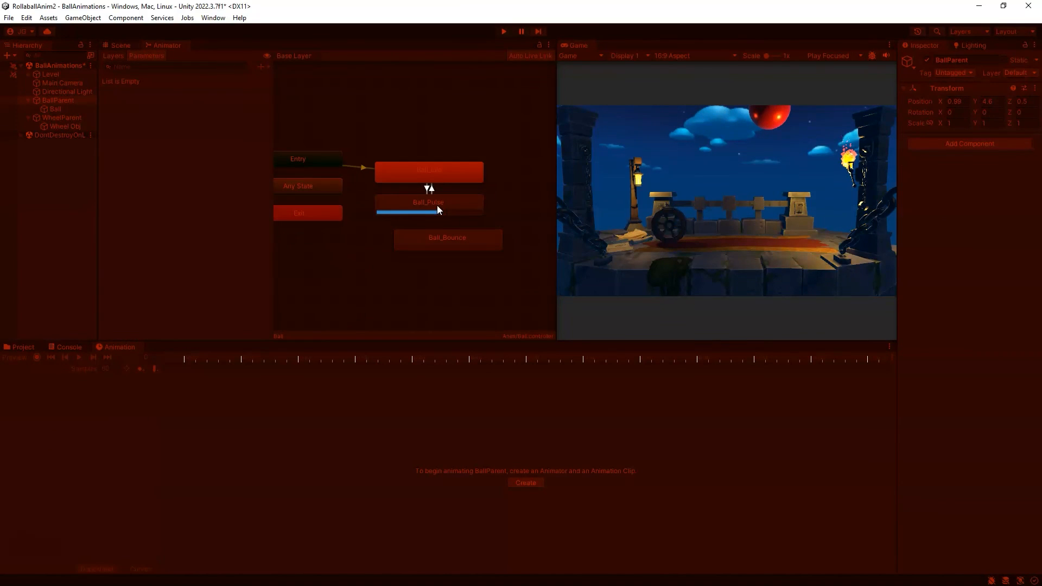
right_click(458, 240)
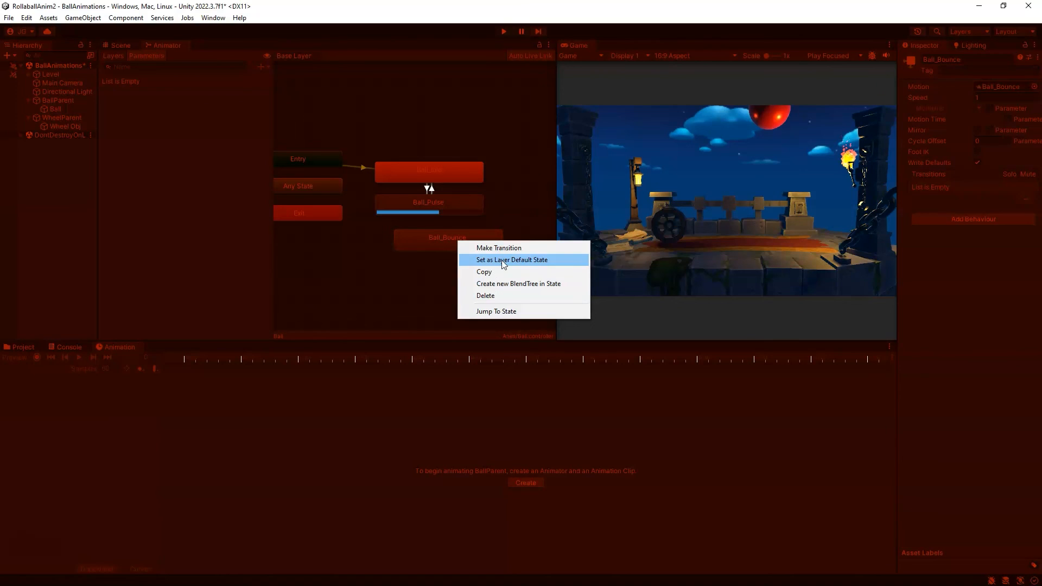
left_click(501, 259)
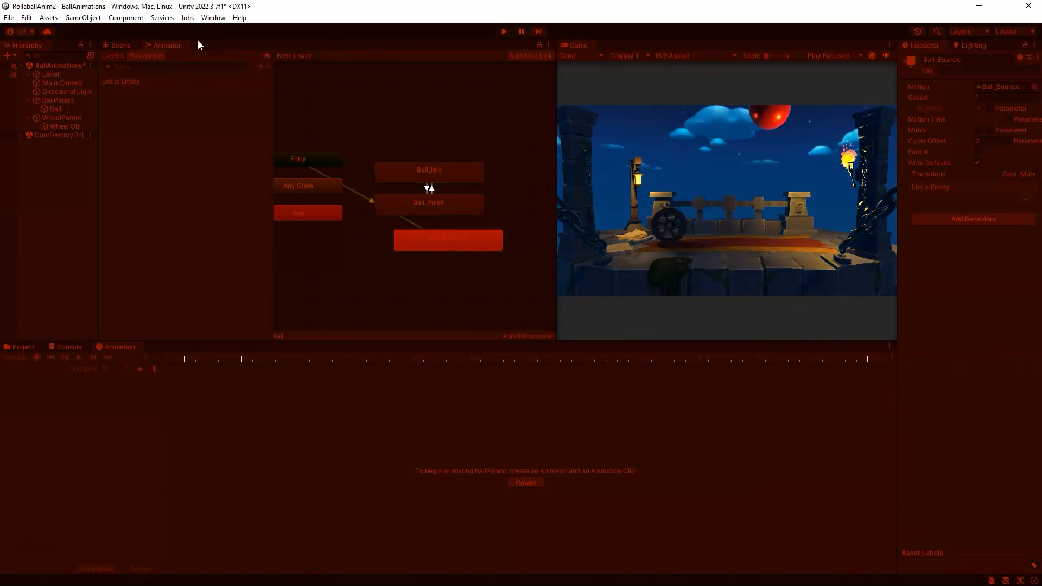
left_click(121, 45)
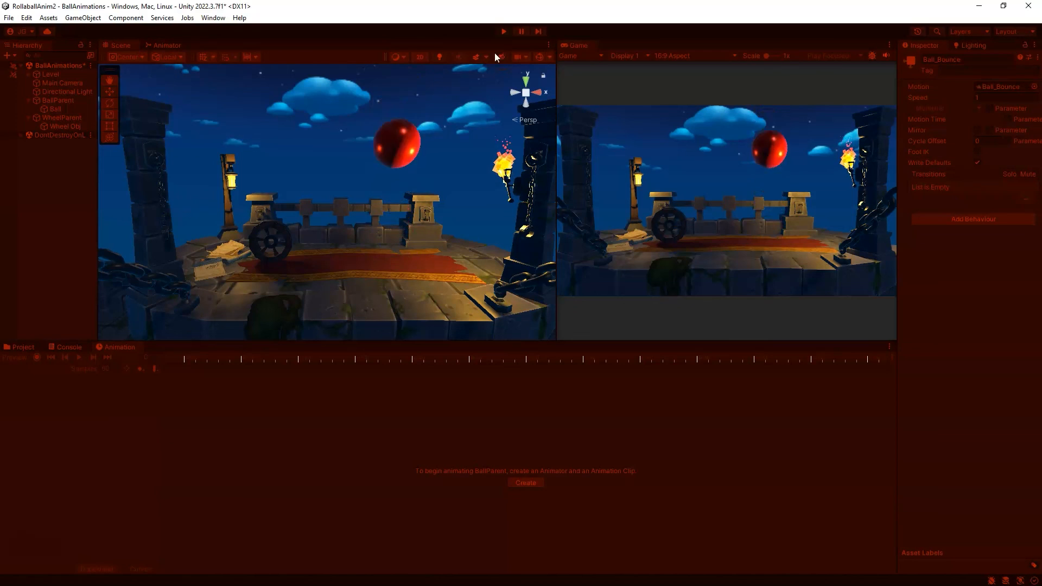
Watch the bounce in play mode from different angles with BallParent placed at X -0.5, pausing and resuming it
middle_click_drag(432, 249, 420, 253)
left_click_drag(420, 253, 344, 288, "alt")
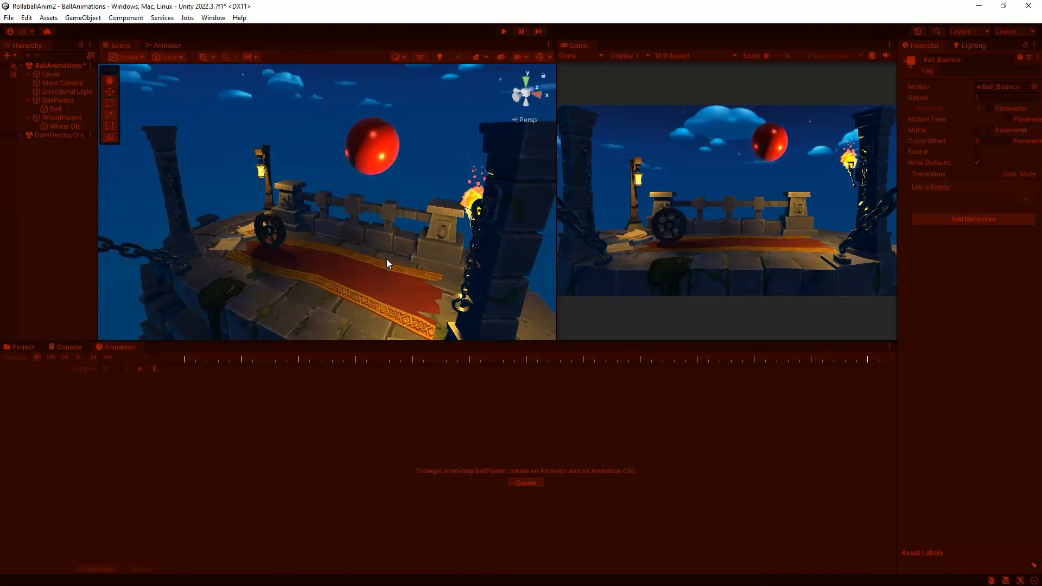
left_click(61, 101)
left_click(519, 31)
left_click_drag(365, 210, 349, 233, "alt")
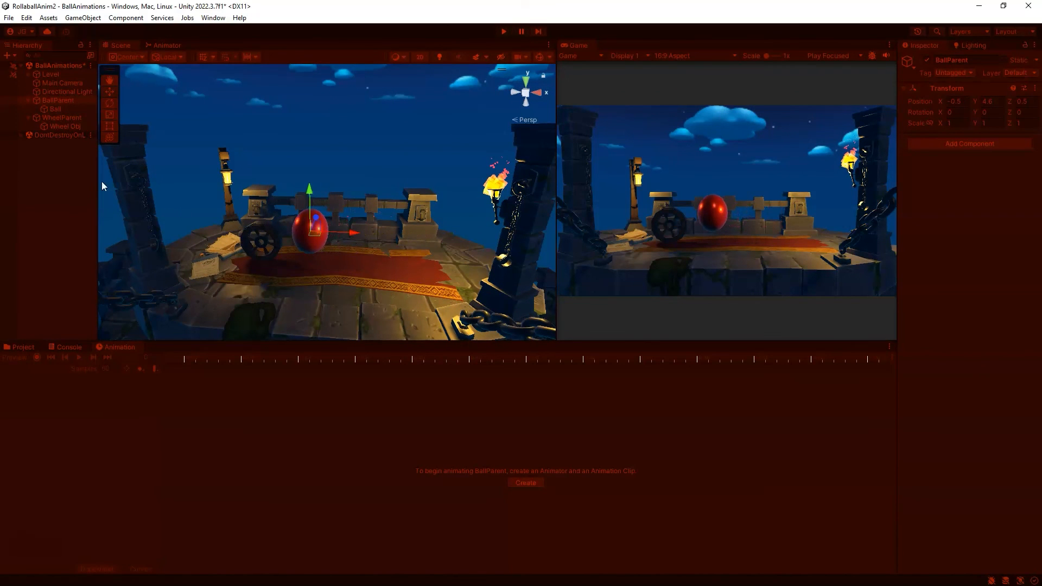
left_click(521, 32)
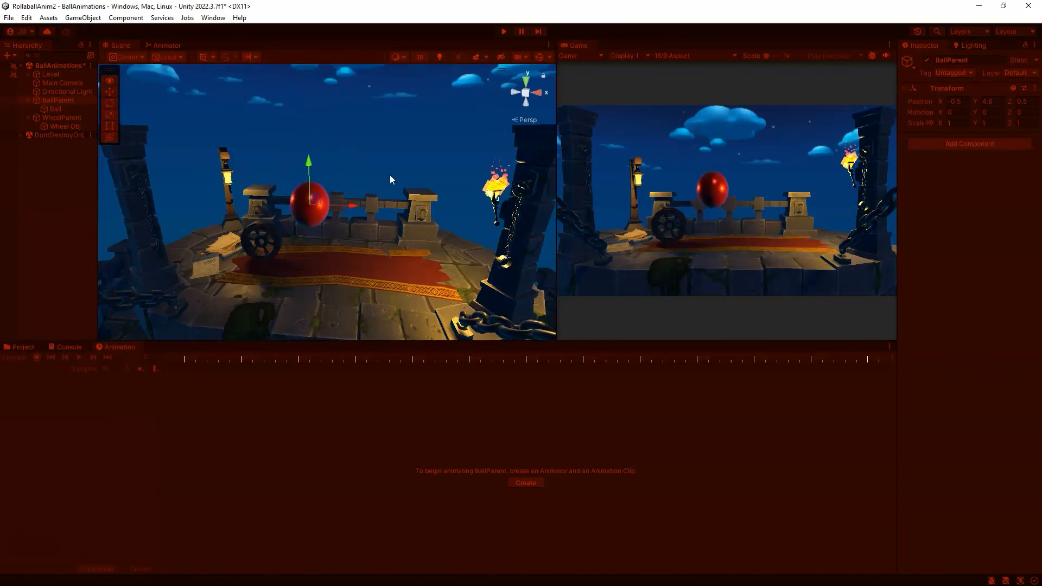
Test moving BallParent horizontally to about X -1.09, Z -0.99 during the bounce, and exit play mode
left_click_drag(389, 175, 319, 220, "alt")
left_click(520, 32)
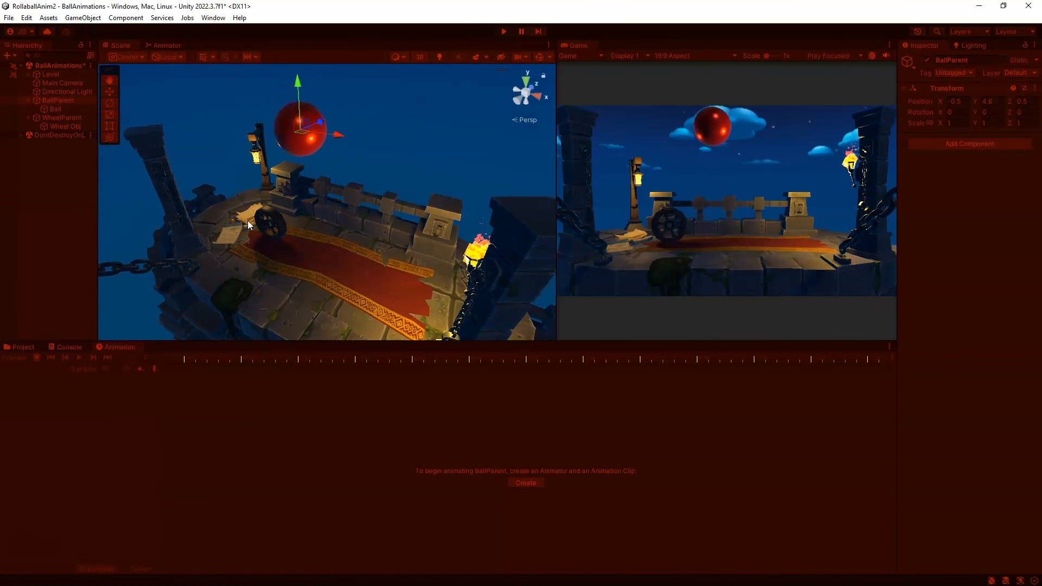
left_click_drag(304, 133, 218, 152)
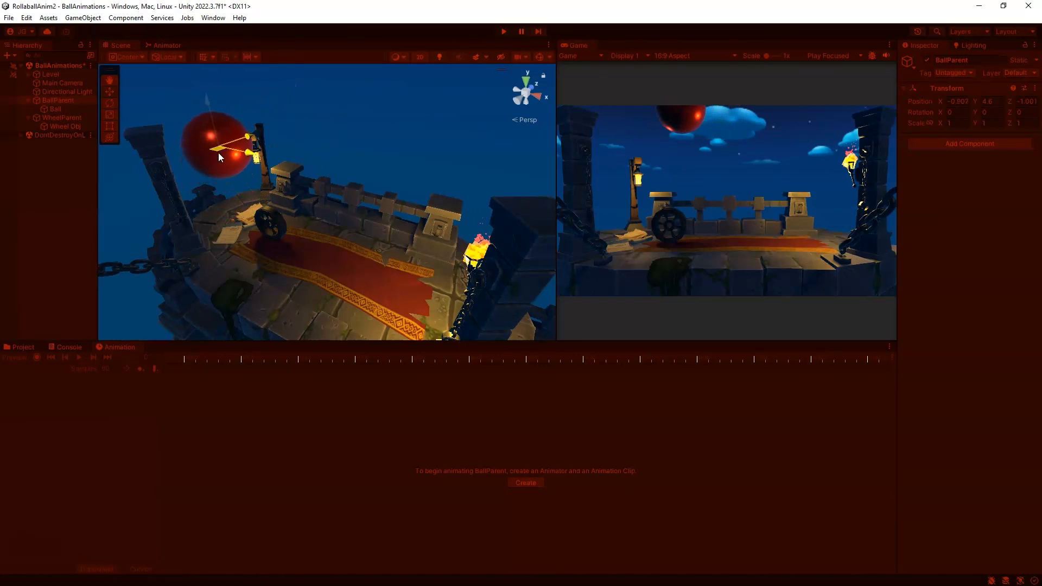
left_click(520, 36)
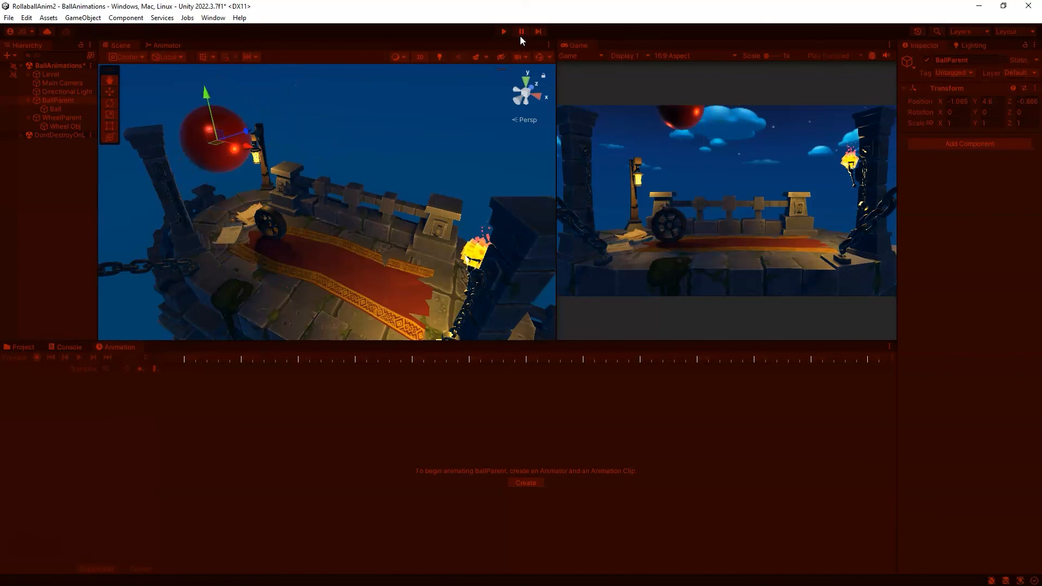
left_click(504, 32)
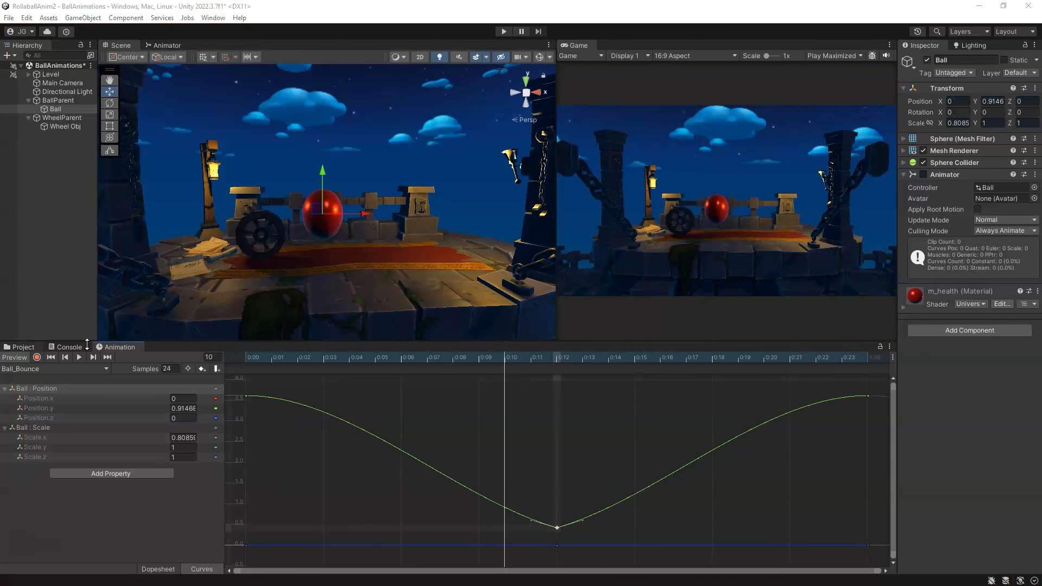
Steepen the tangents of the Ball's Position.y key at frame 12 into a sharp V and preview the bounce
left_click(79, 357)
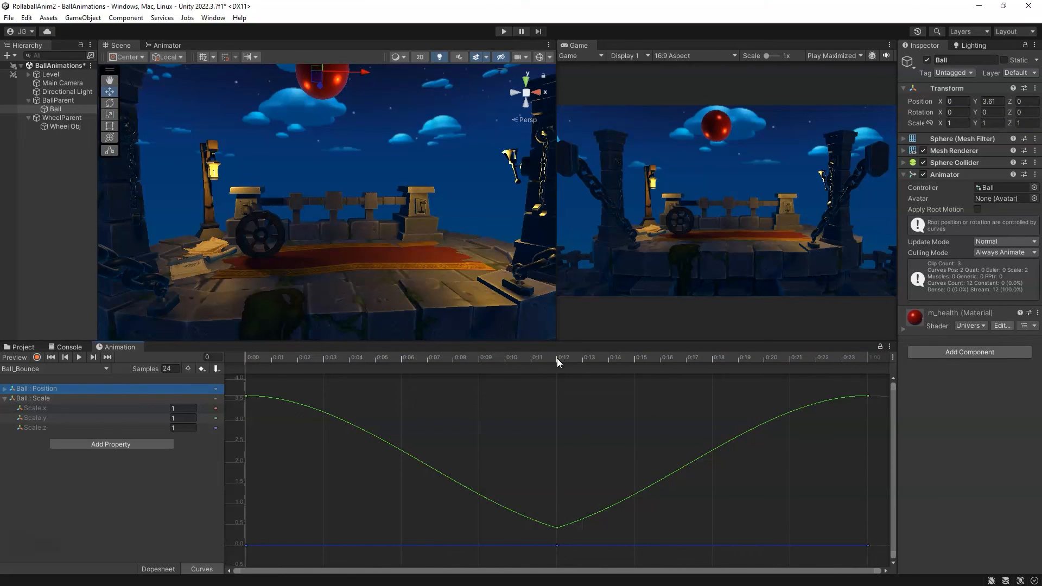
left_click(556, 358)
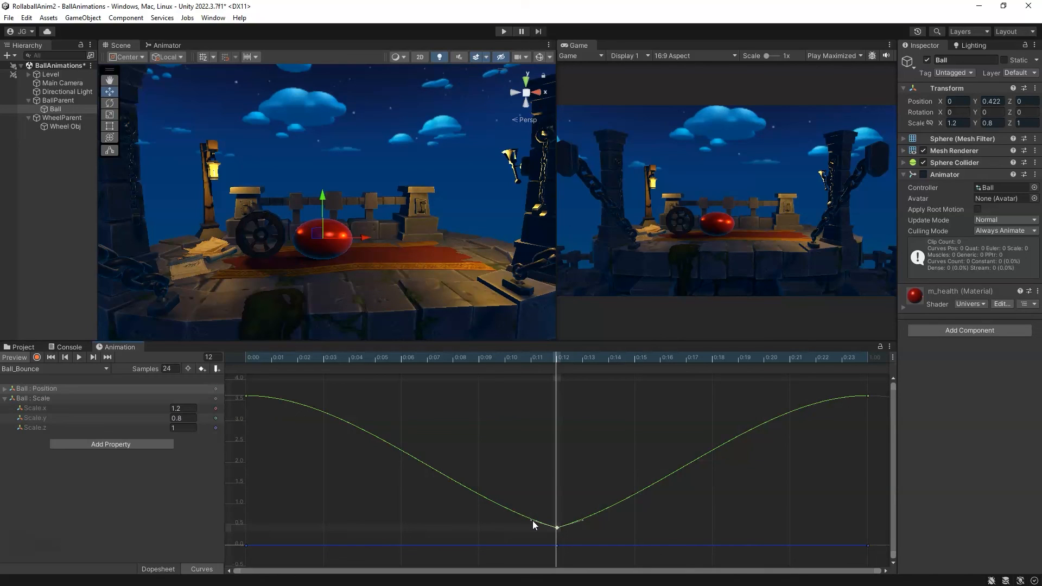
left_click_drag(532, 520, 575, 516)
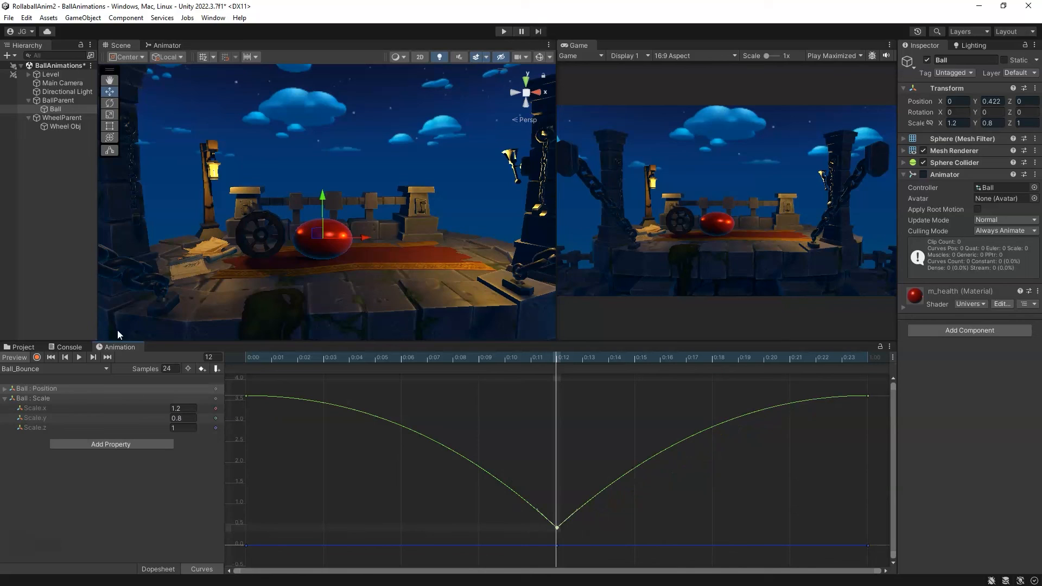
left_click(79, 358)
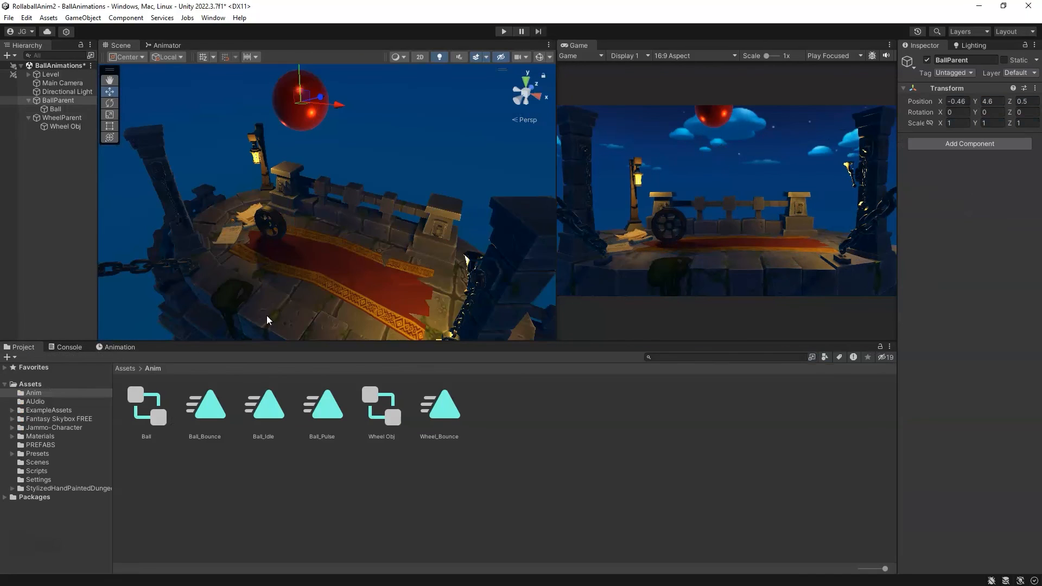
Face the scene from the front and enter play mode to watch the bounce in the maximized Game view
left_click_drag(267, 320, 407, 210, "alt")
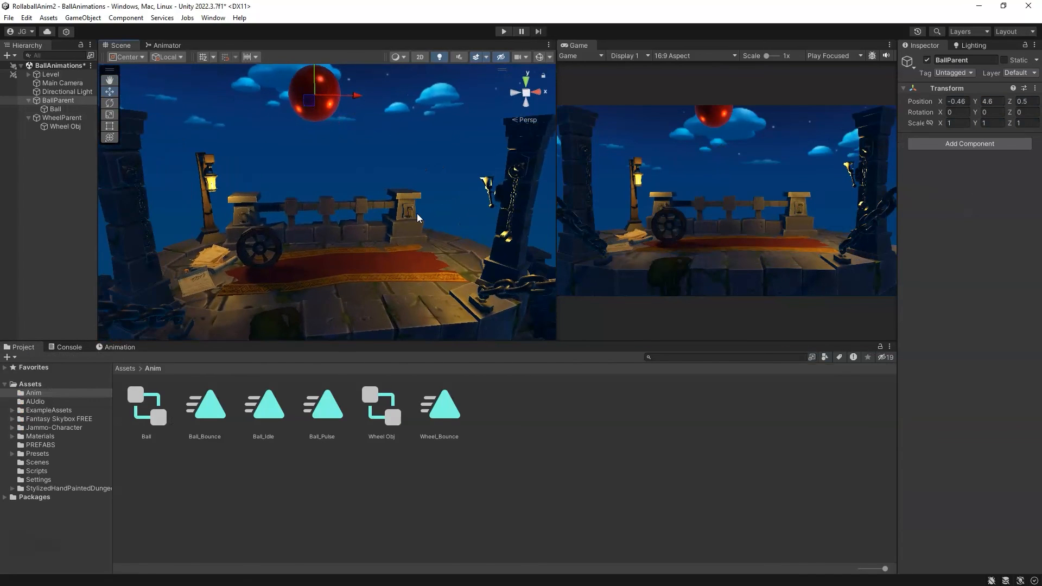
key("ctrl+p")
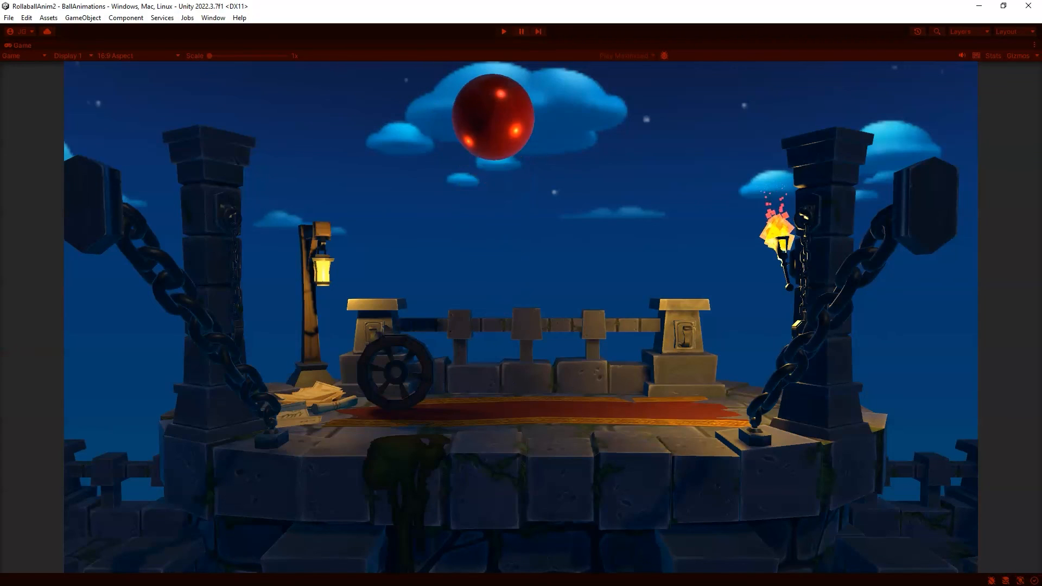